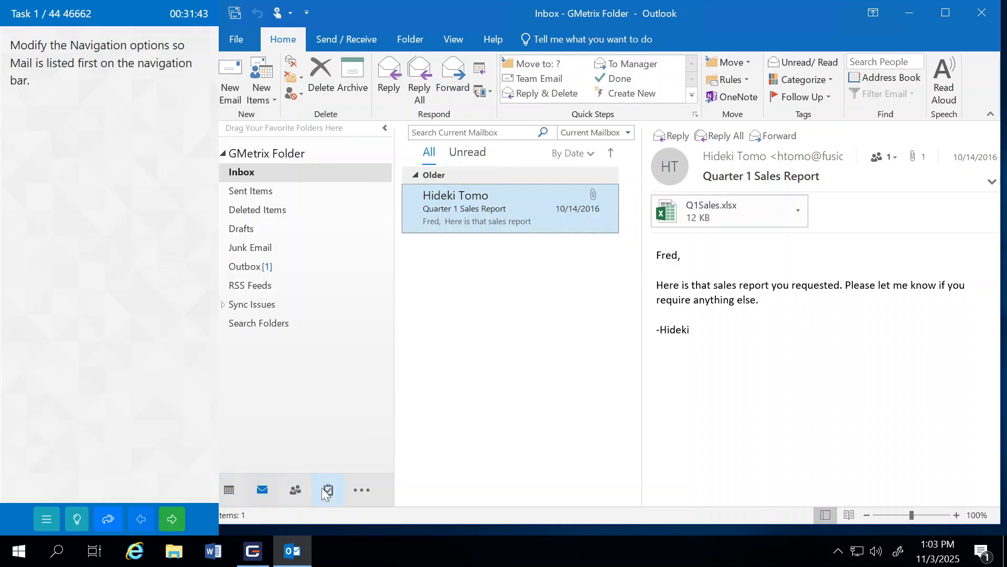
Step: Move Mail above Calendar in the navigation bar order, then submit the task
mouse_move(228, 494)
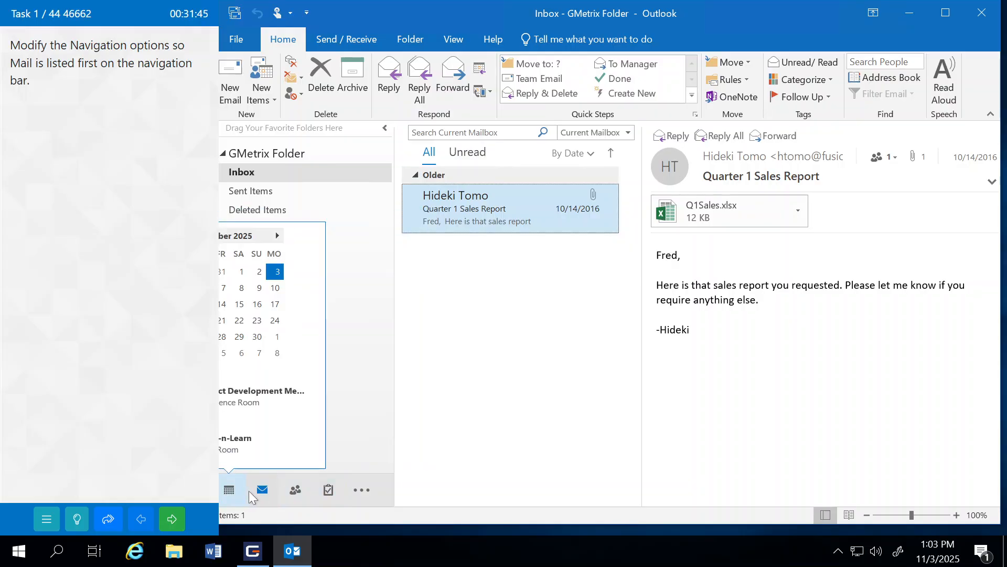
mouse_move(297, 495)
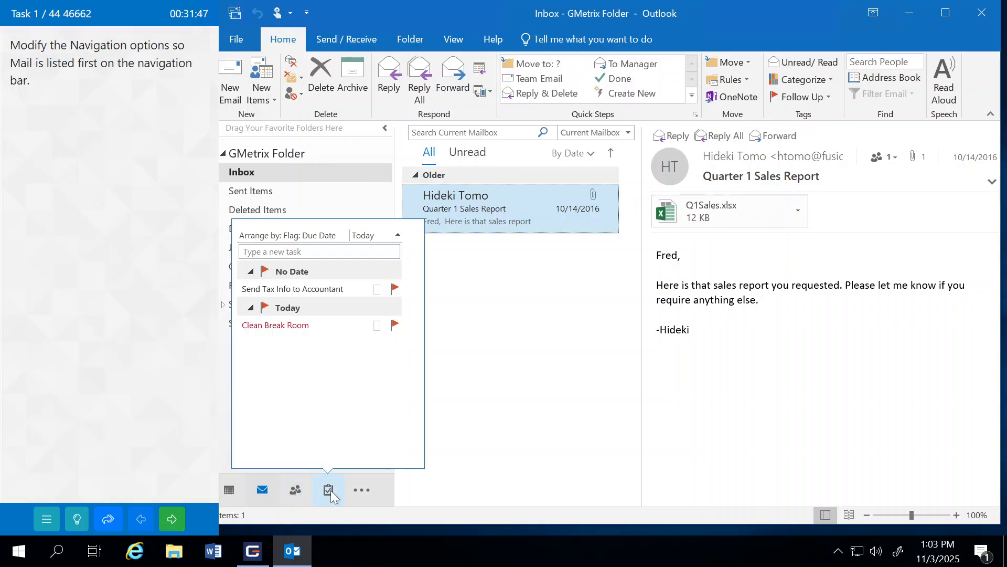
left_click(362, 490)
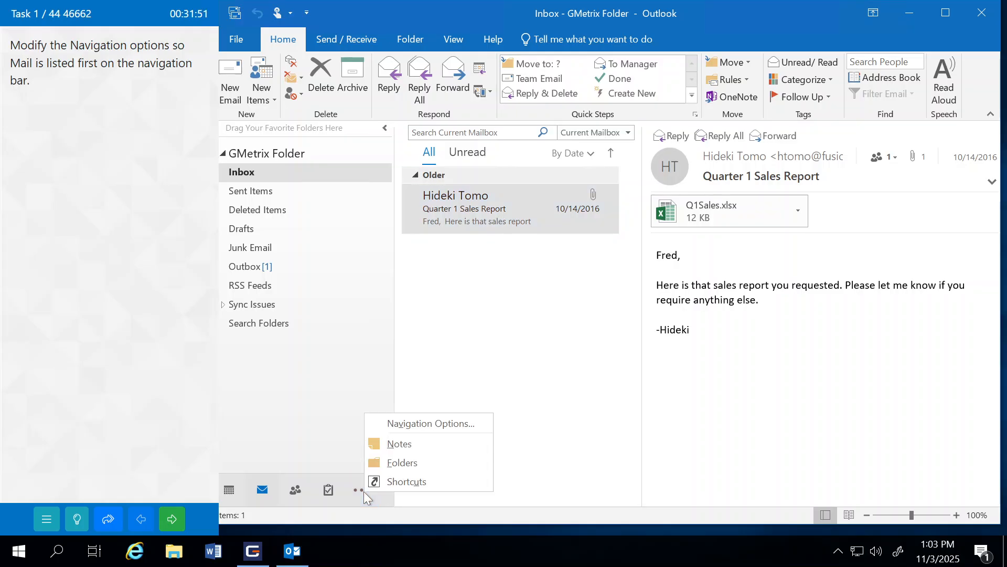
left_click(400, 424)
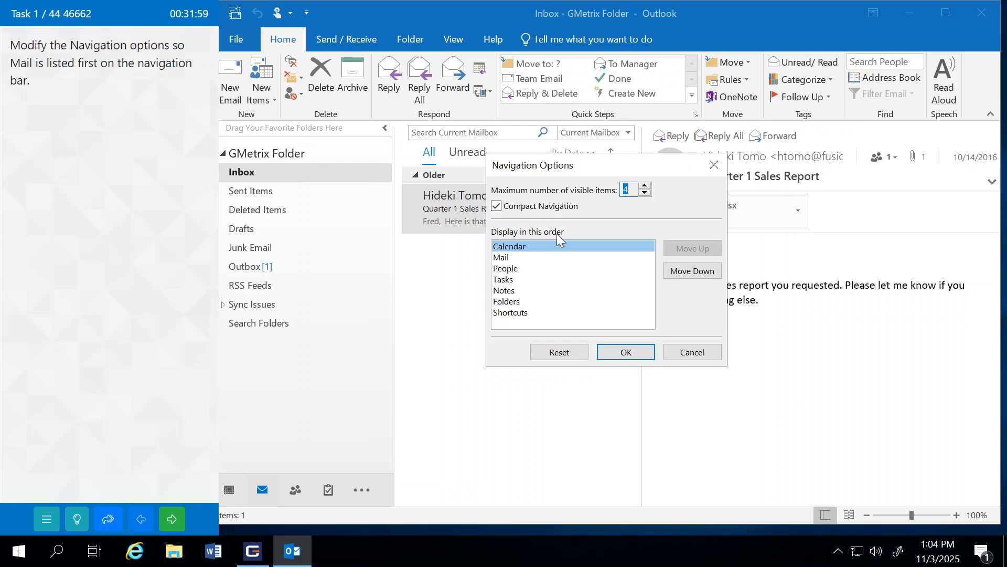
left_click(508, 258)
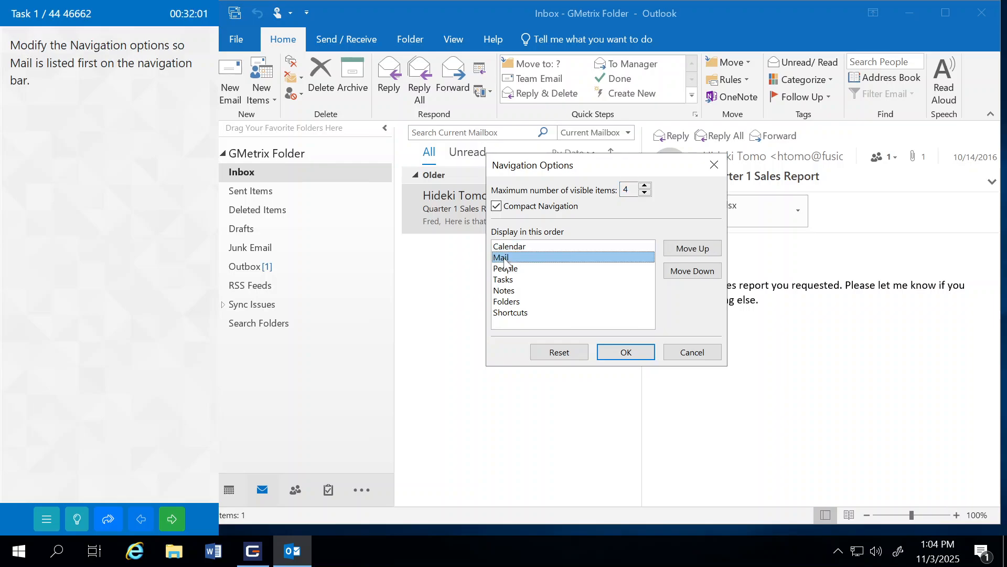
left_click(698, 251)
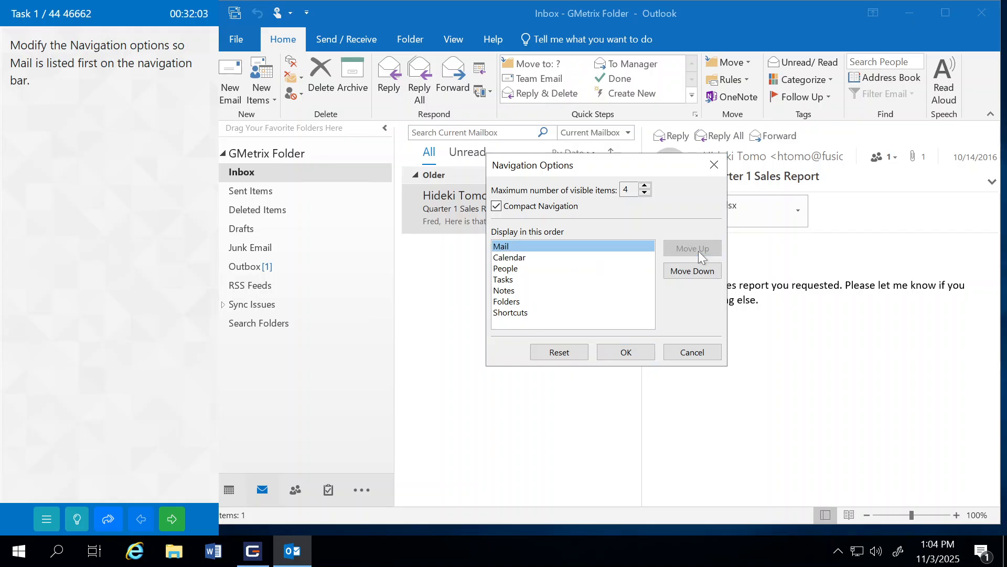
left_click(632, 353)
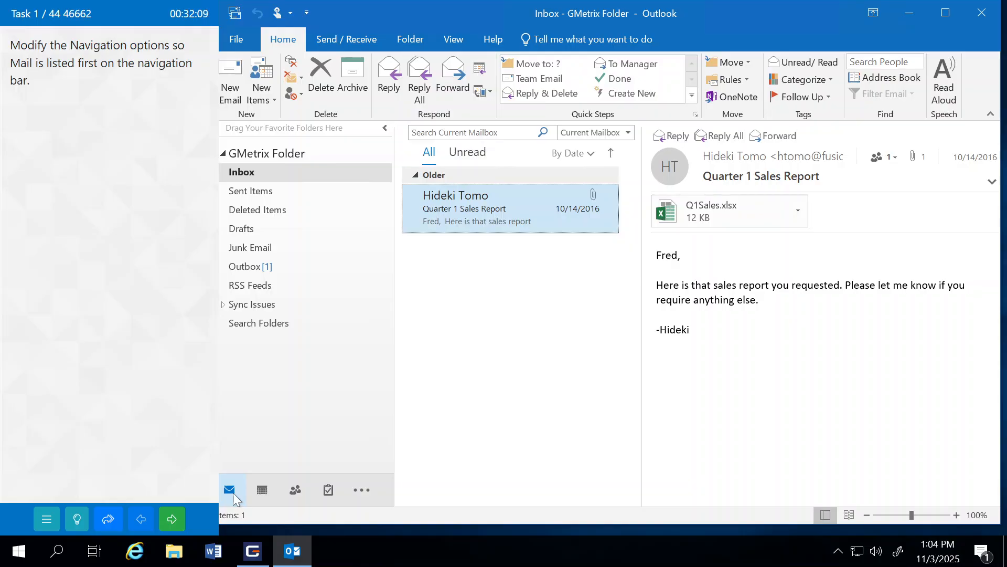
left_click(173, 517)
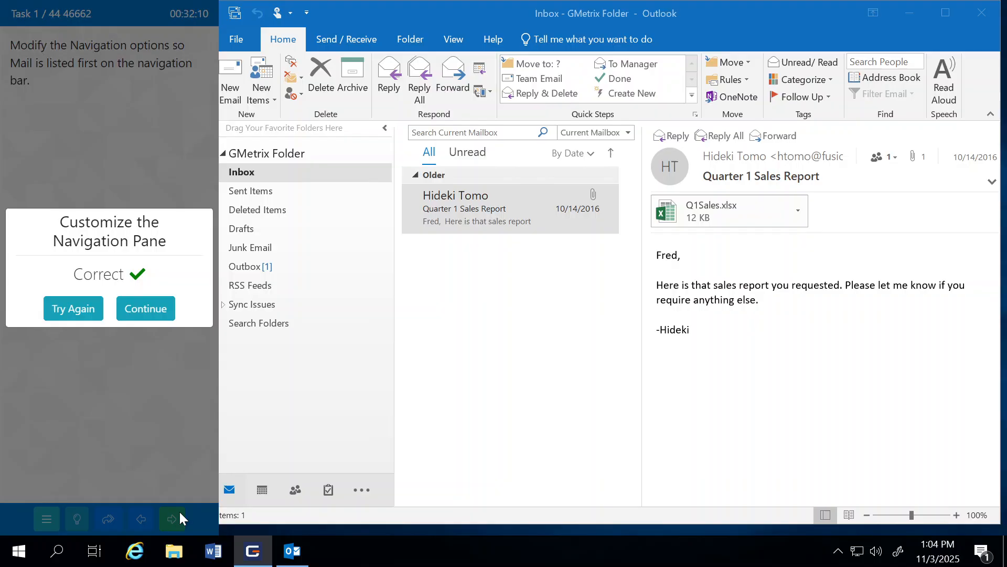
Step: Dismiss the result notice to load the compact-mode lines task
left_click(161, 308)
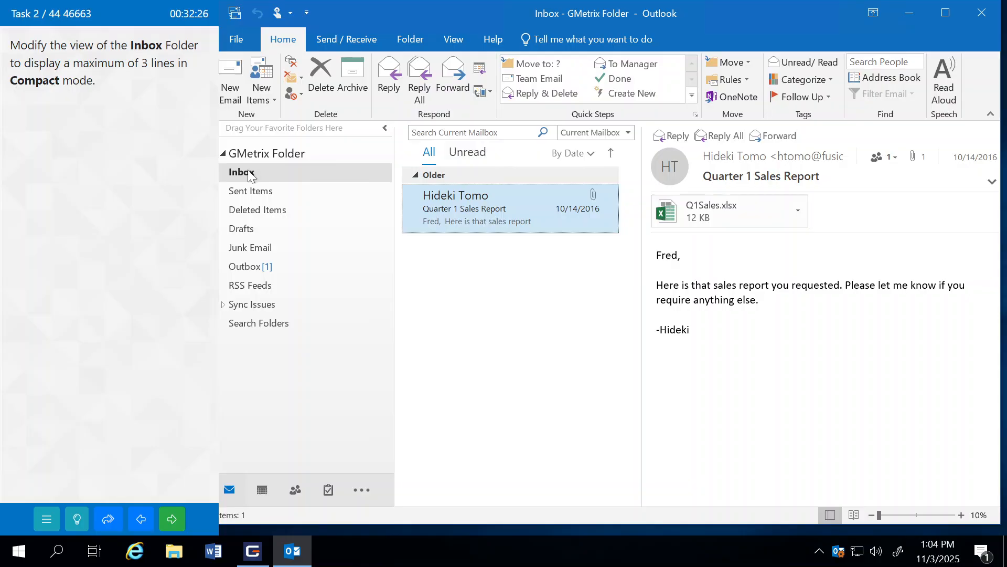
Step: Set the Inbox's maximum compact-mode lines to 3, then submit and continue to the next task
left_click(464, 44)
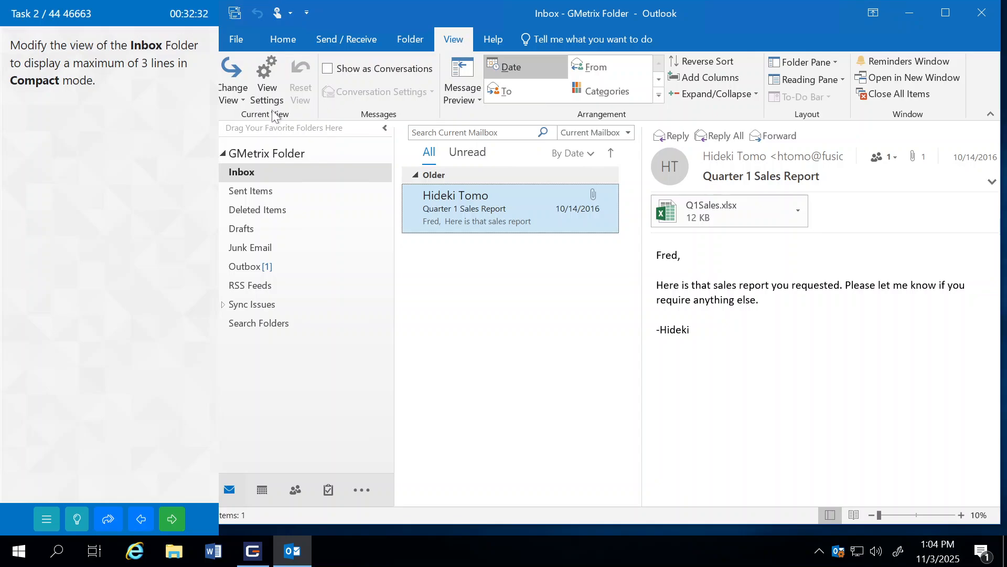
left_click(271, 73)
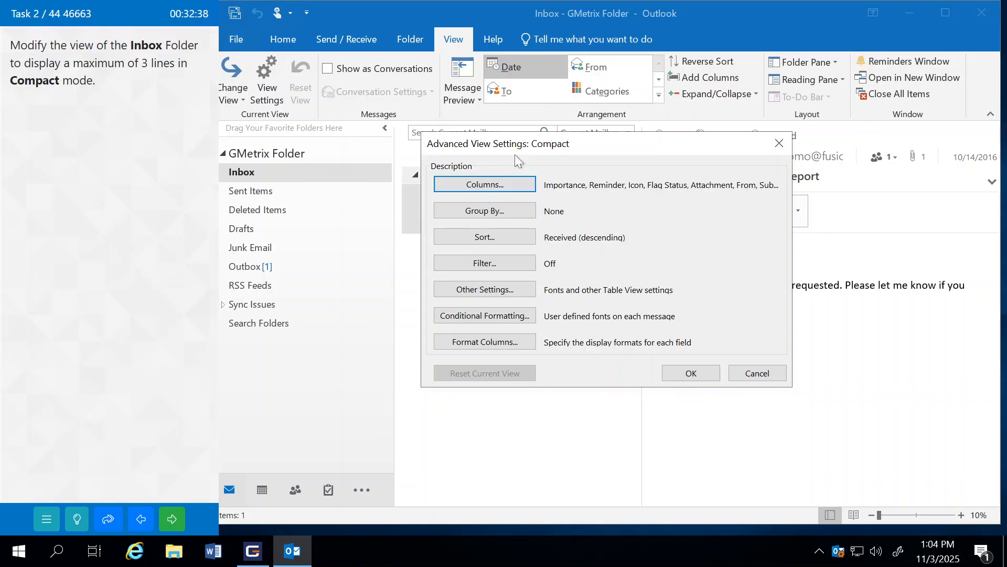
left_click(485, 185)
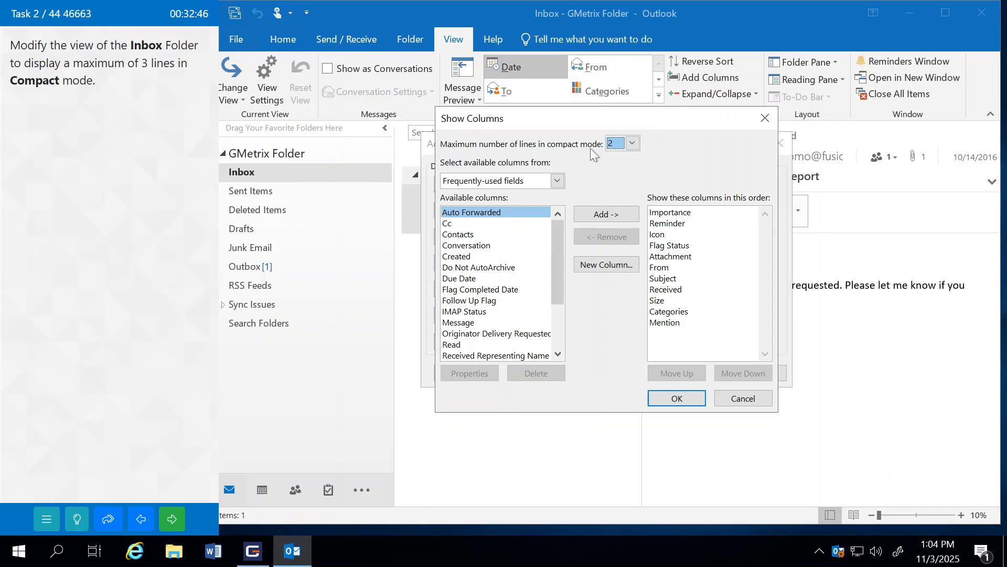
left_click(625, 146)
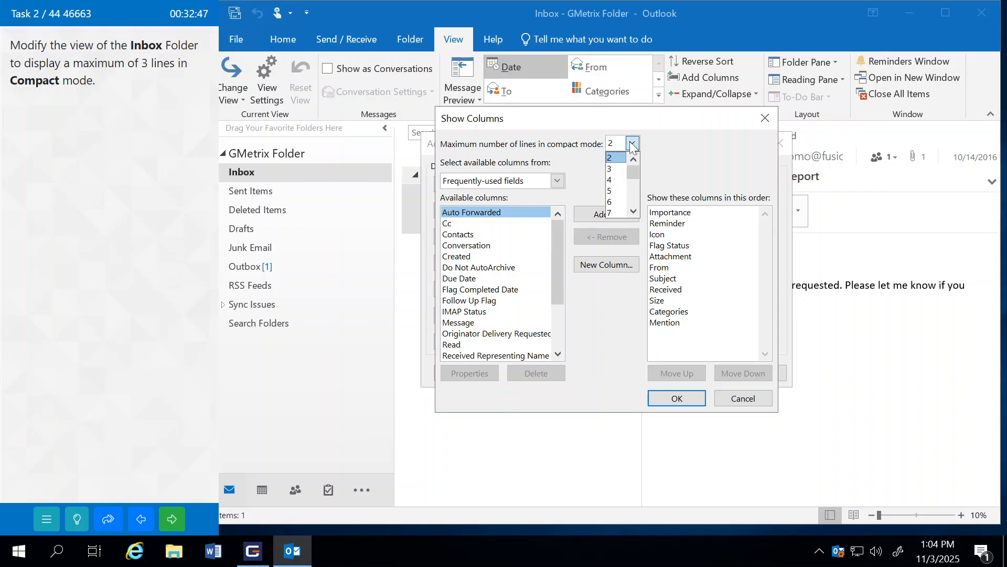
left_click(620, 169)
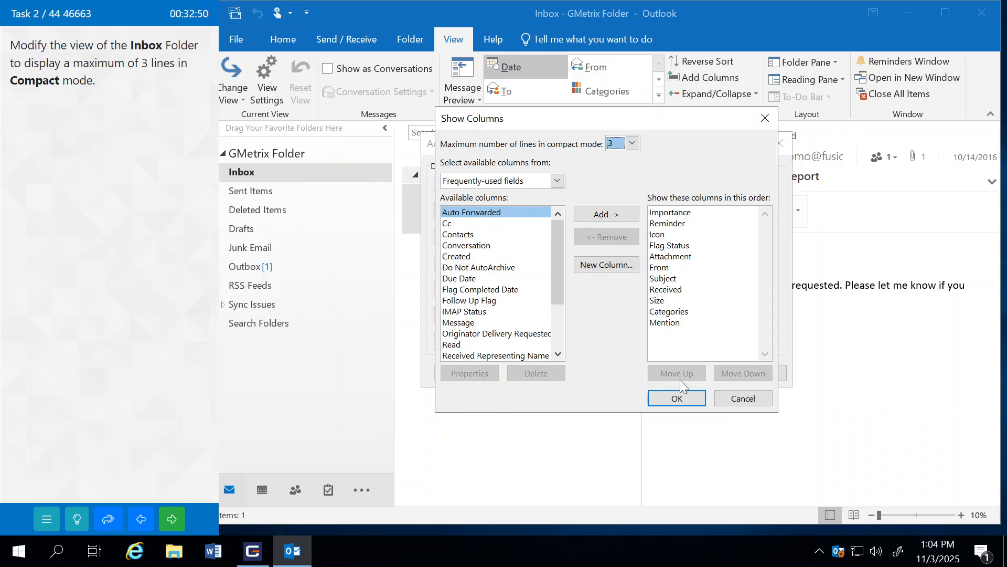
left_click(676, 399)
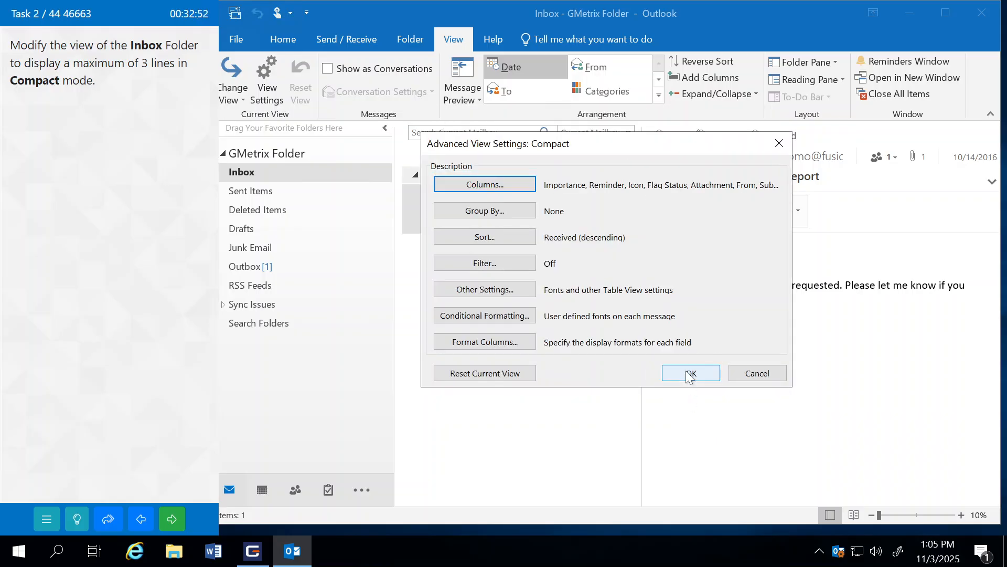
left_click(688, 374)
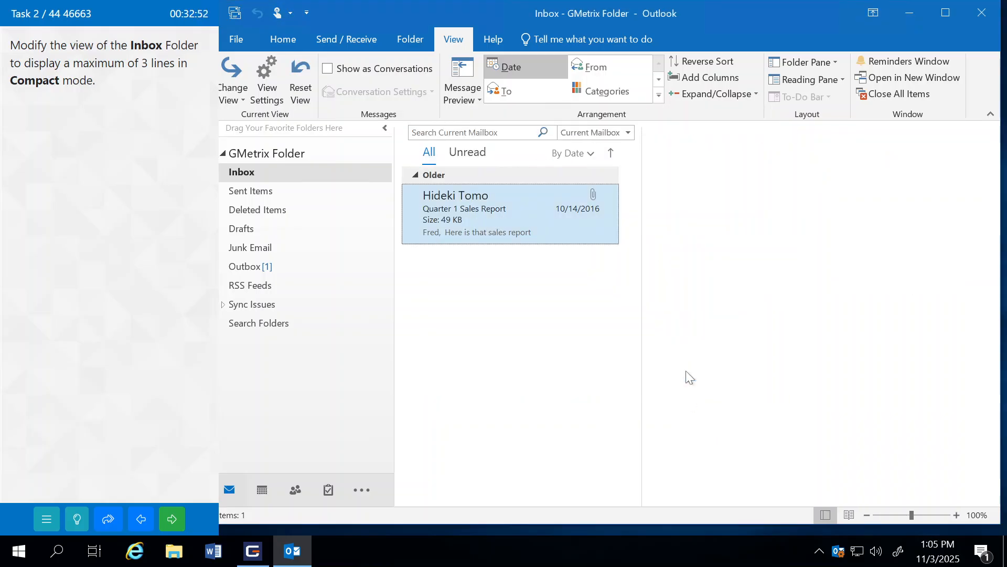
left_click(175, 519)
left_click(167, 300)
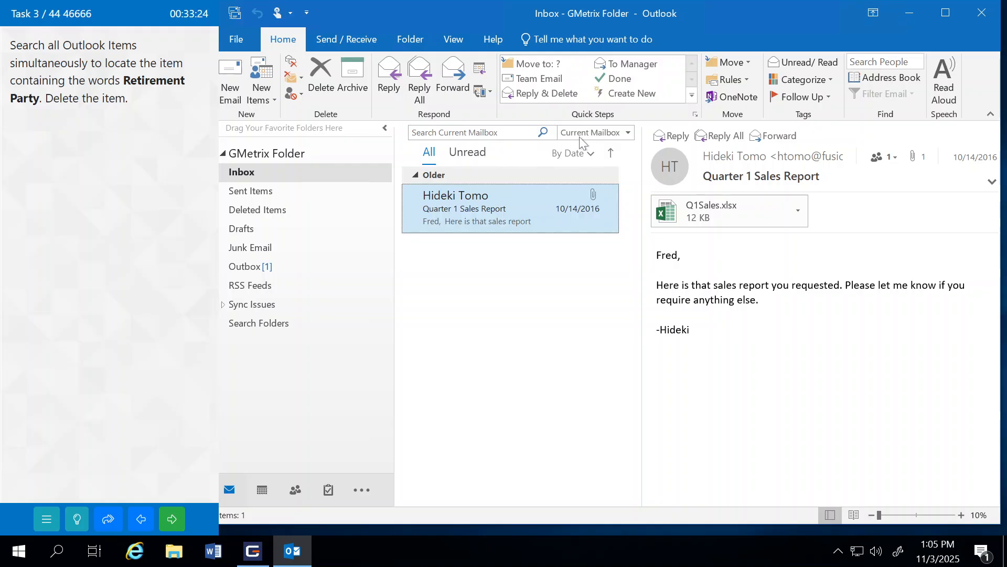
Step: Change the search scope dropdown to All Outlook Items
left_click(629, 133)
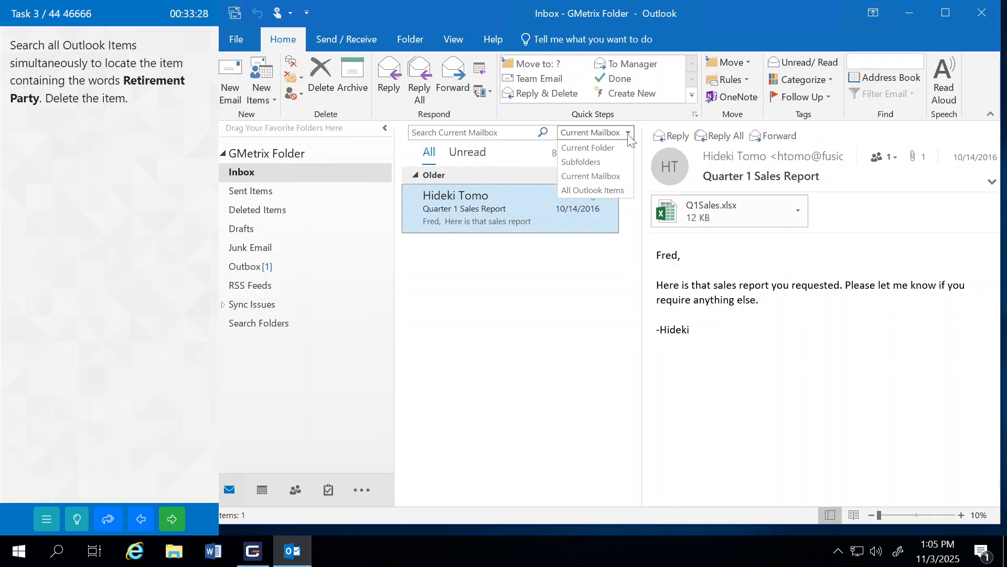
left_click(573, 193)
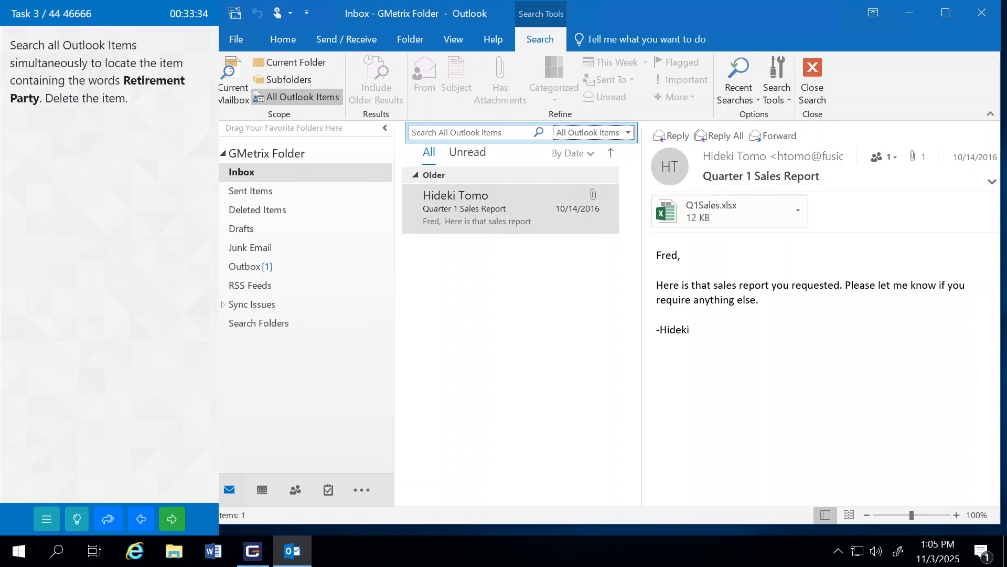
Step: Search for 'Retirement Party', dismissing the Windows Search warning first
left_click(424, 135)
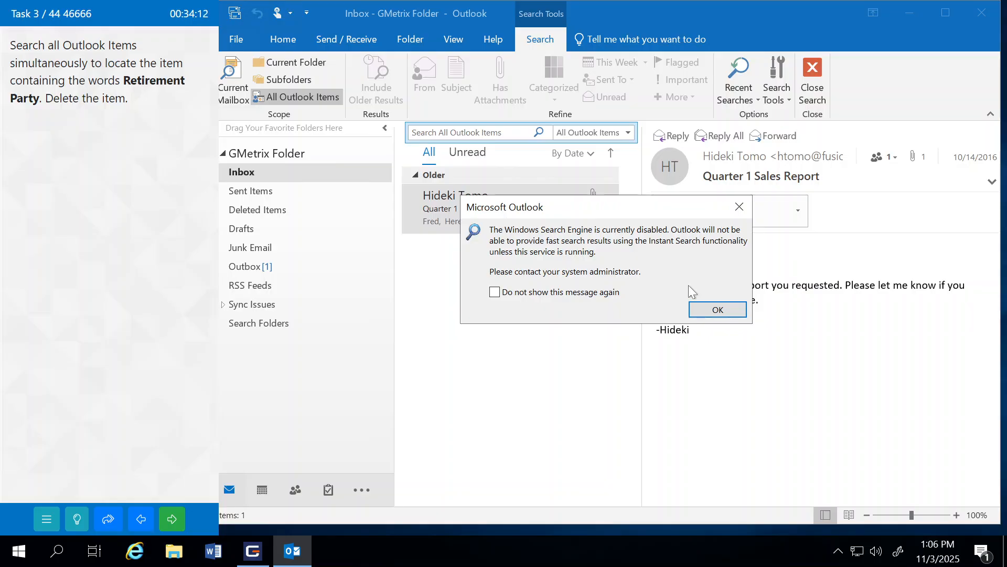
left_click(708, 307)
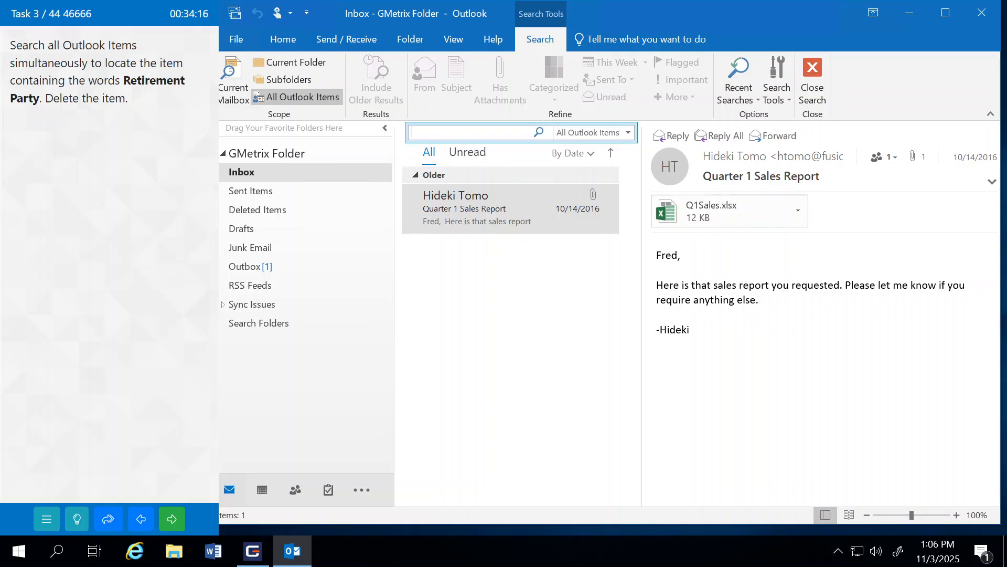
type("Retirement Party")
key("Return")
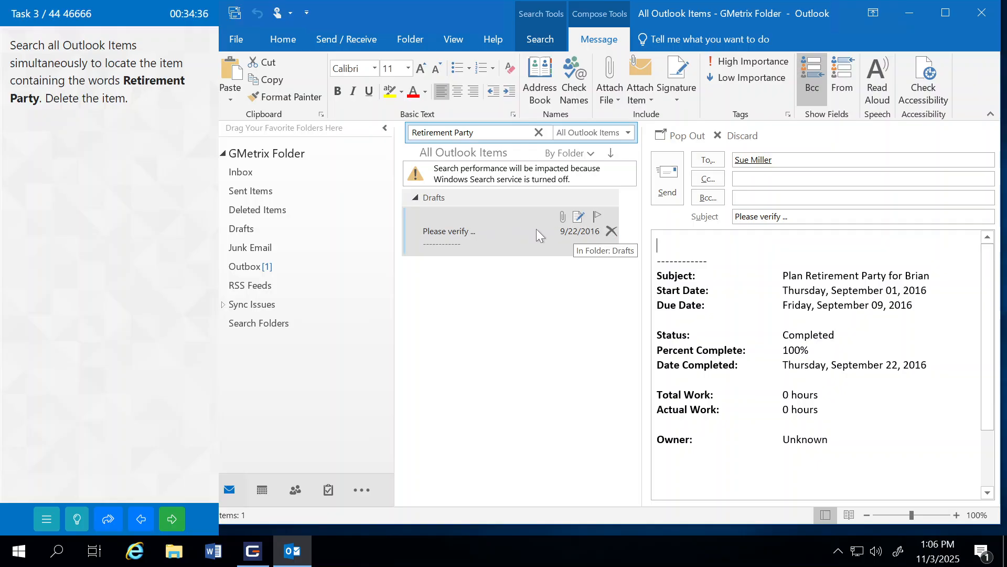
Step: Delete the found Retirement Party draft twice and confirm the permanent deletion with Yes
left_click(611, 232)
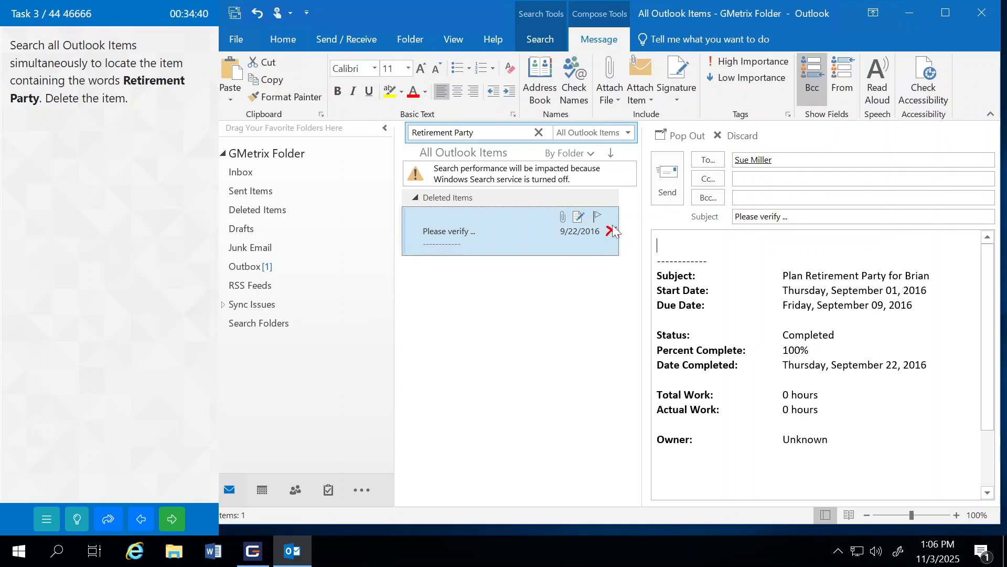
left_click(611, 231)
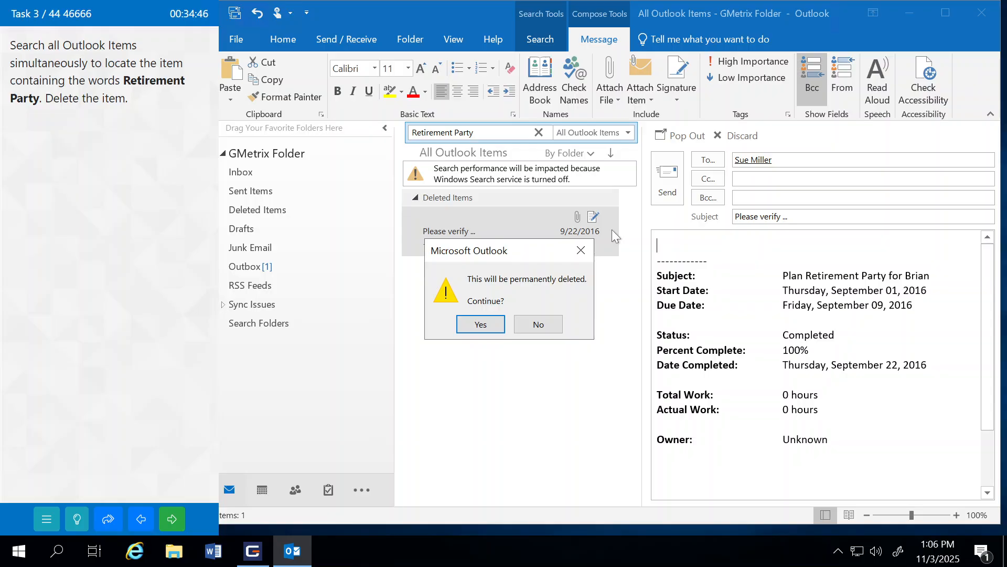
left_click(480, 325)
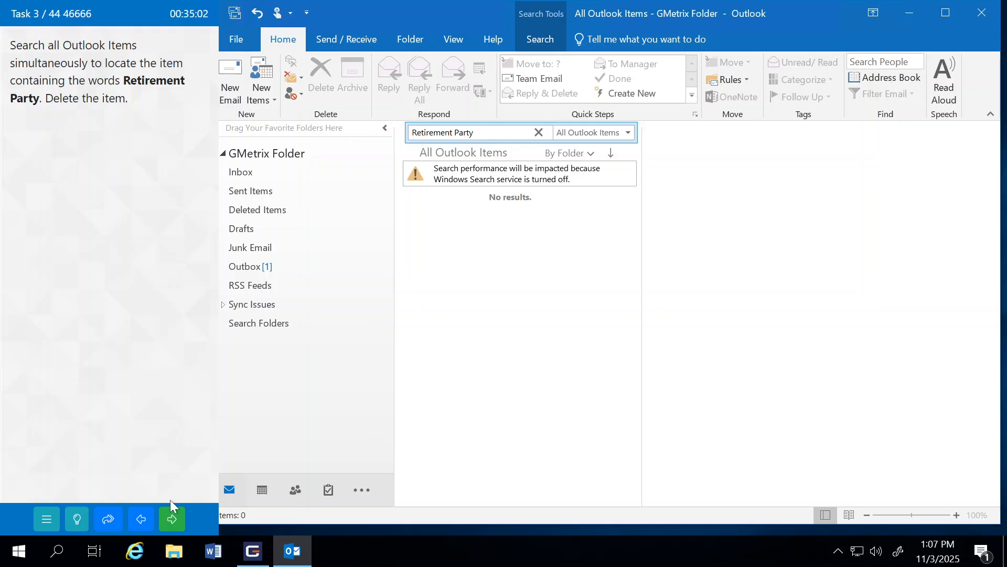
Step: Submit the search task and continue to the Assistant signature task
left_click(173, 517)
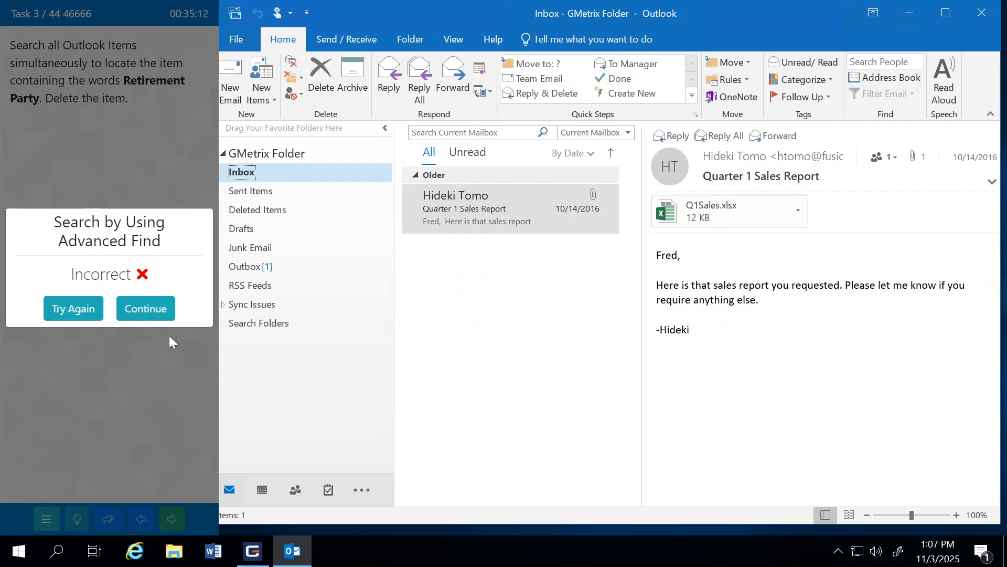
left_click(140, 308)
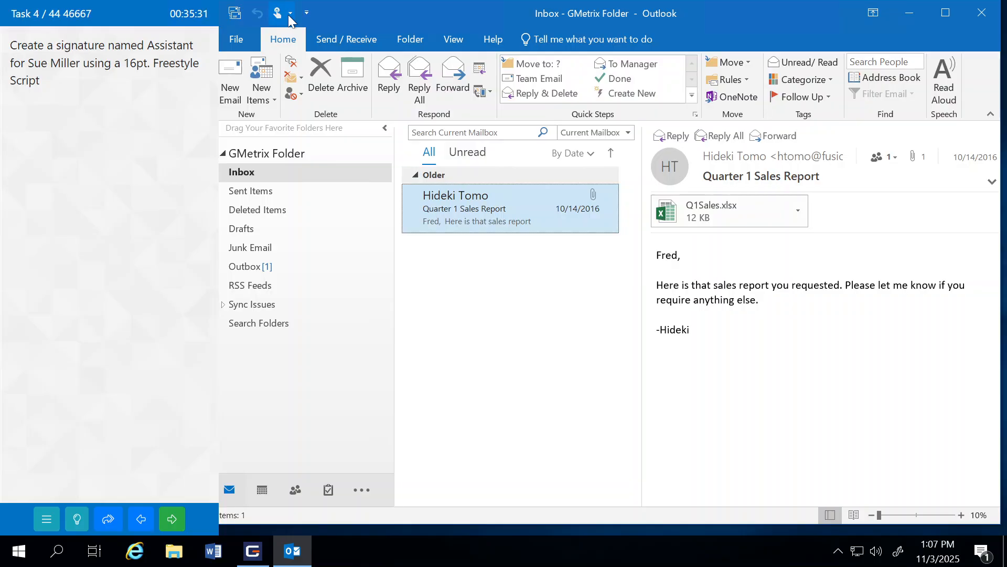
Step: Open Signatures and Stationery through File > Options > Mail
left_click(238, 38)
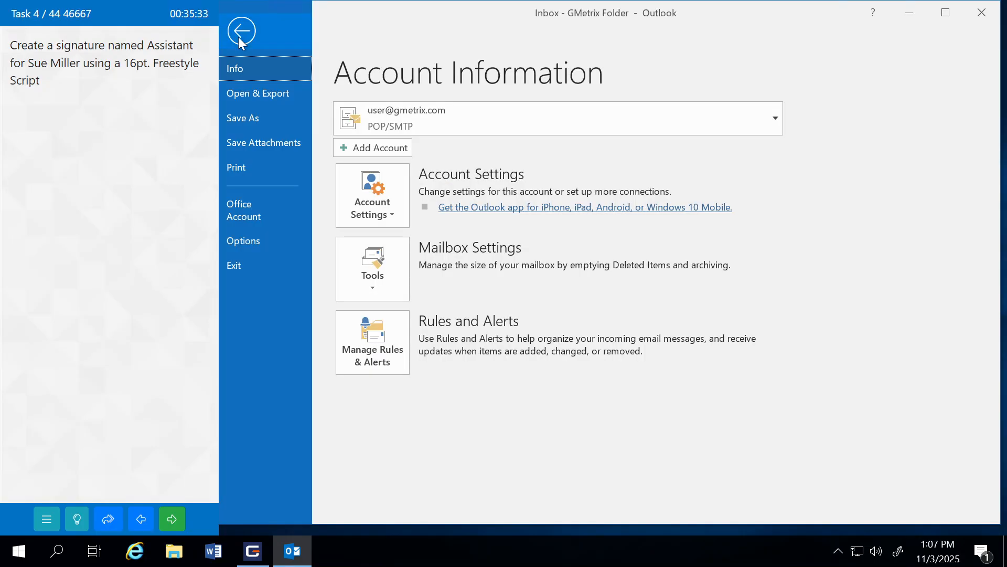
left_click(257, 237)
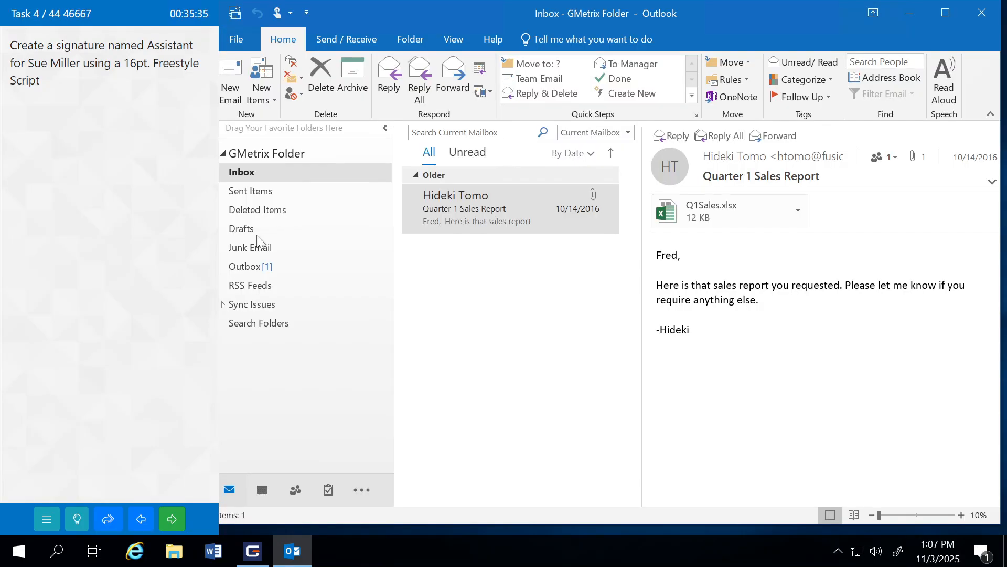
left_click(312, 62)
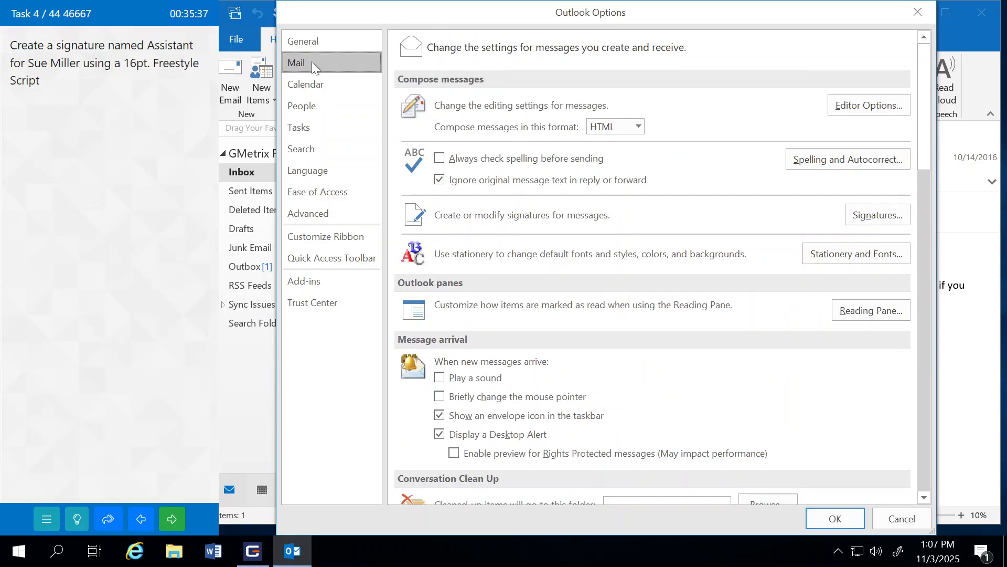
left_click(879, 214)
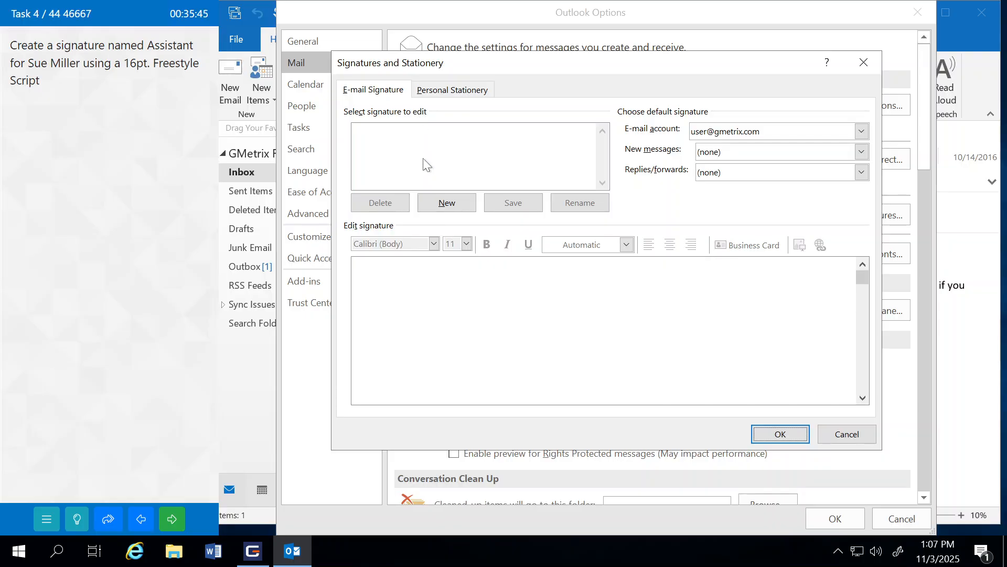
Step: Create a new signature named Assistant
left_click(448, 205)
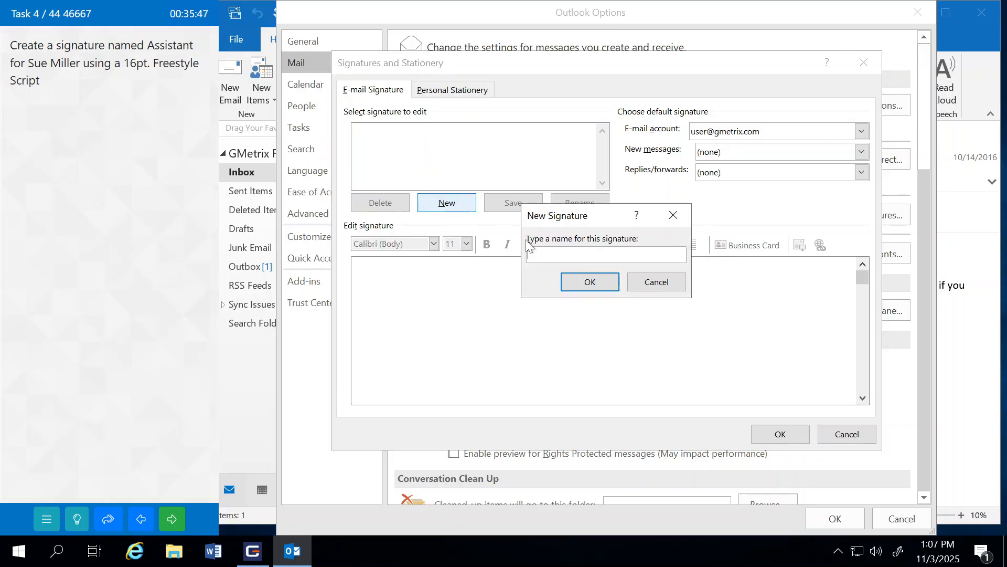
type("A")
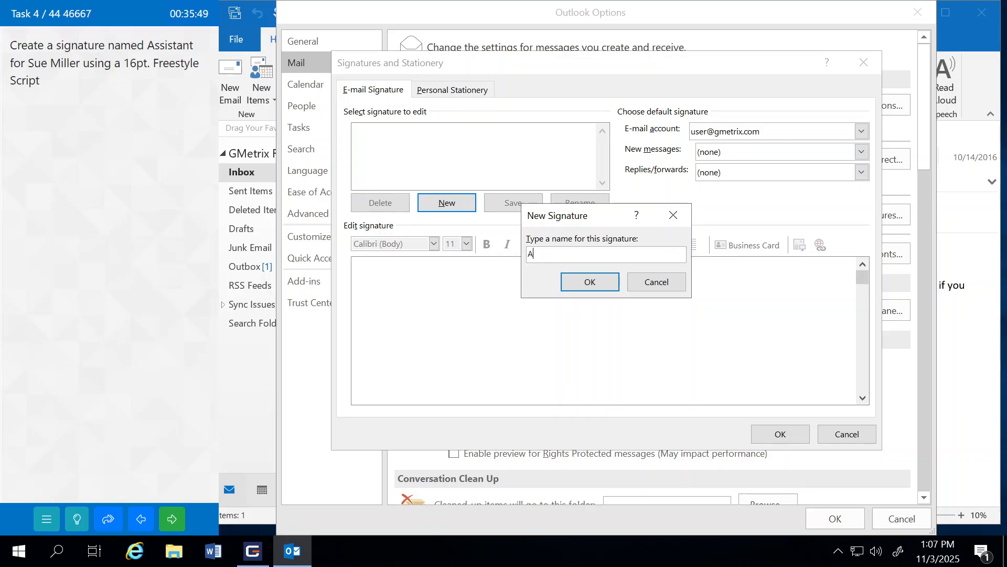
type("ssistant")
left_click(580, 287)
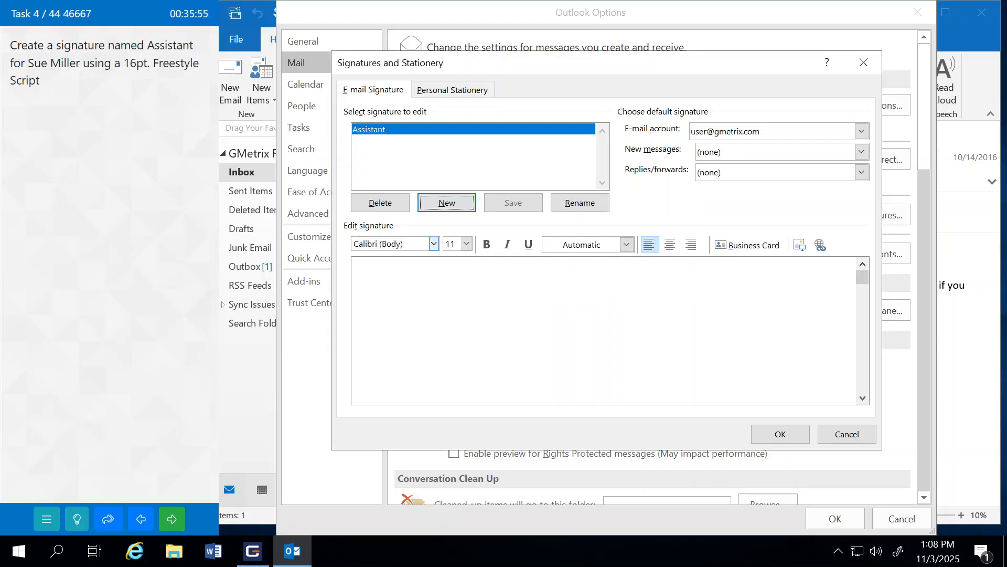
Step: Type the person's name in 16 pt Freestyle Script, then save the signature and close Options
left_click(362, 267)
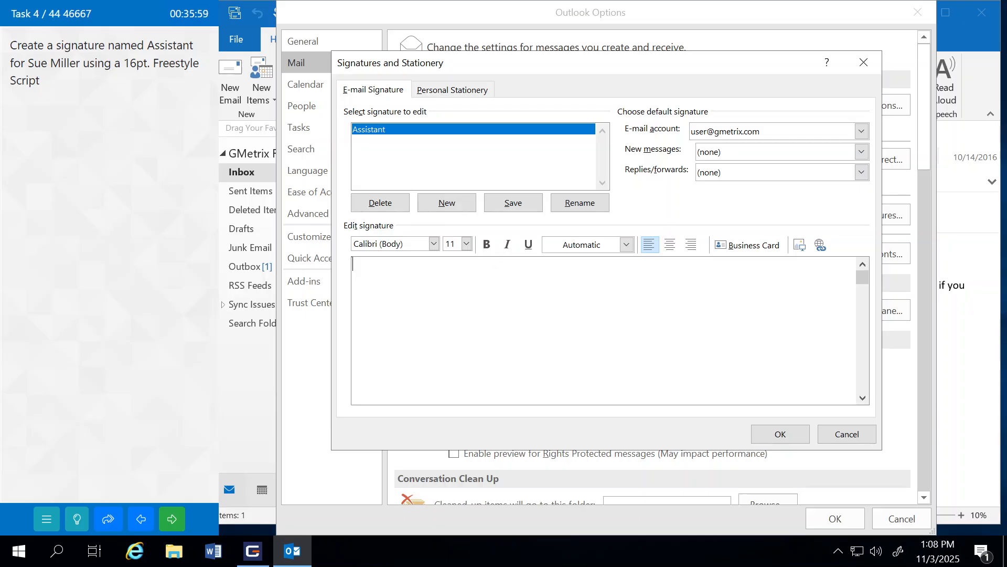
left_click(434, 244)
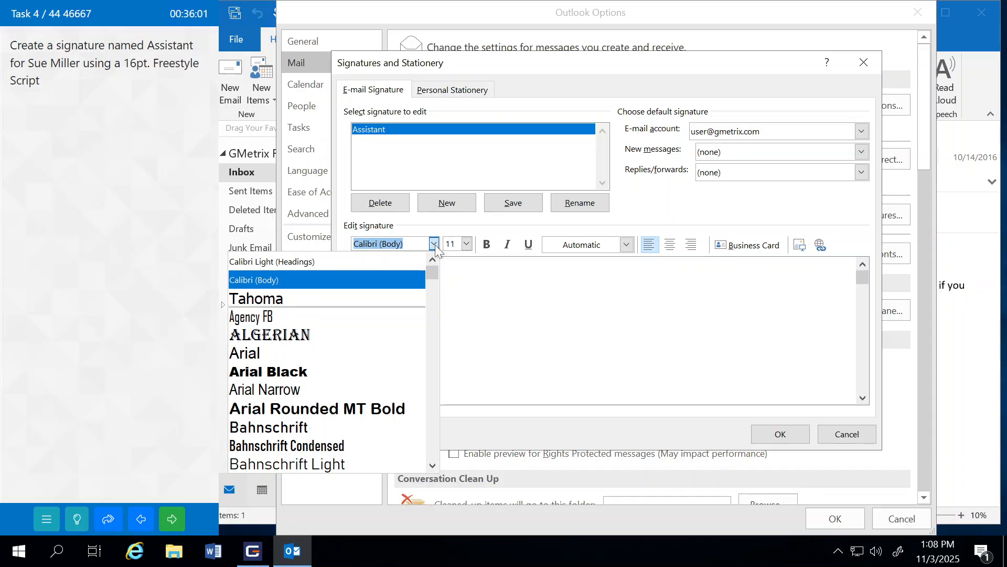
type("Freestyle Script")
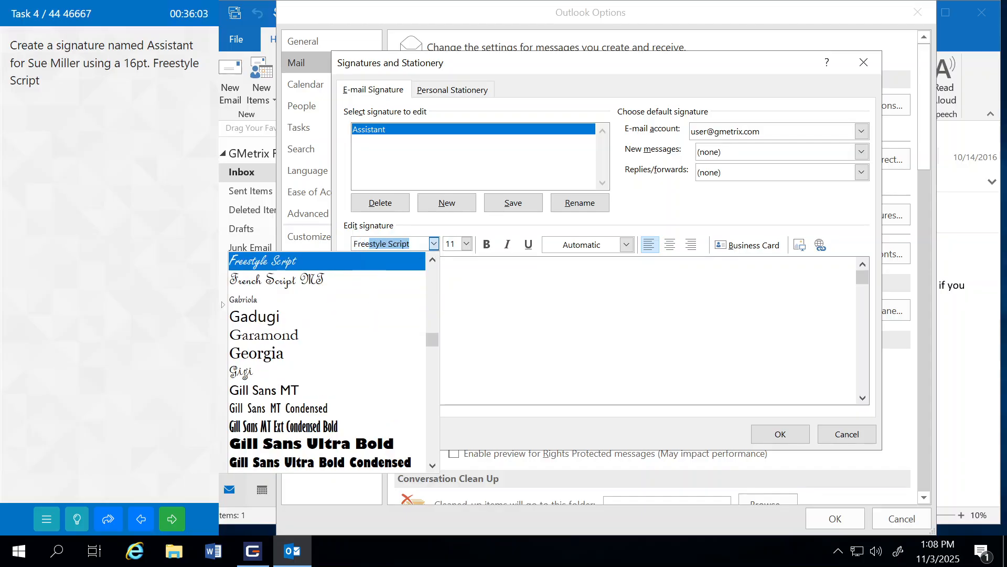
left_click(291, 263)
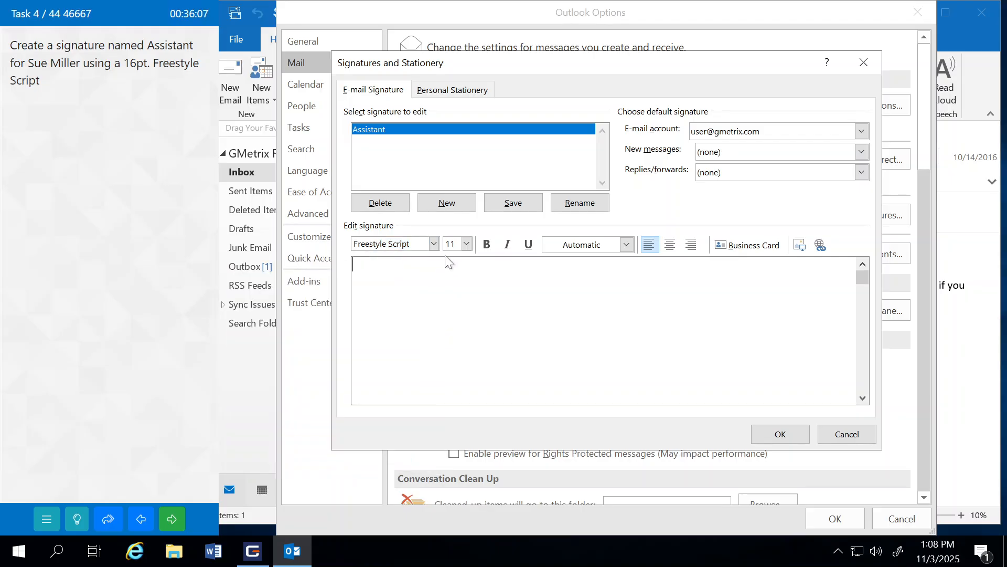
left_click(466, 243)
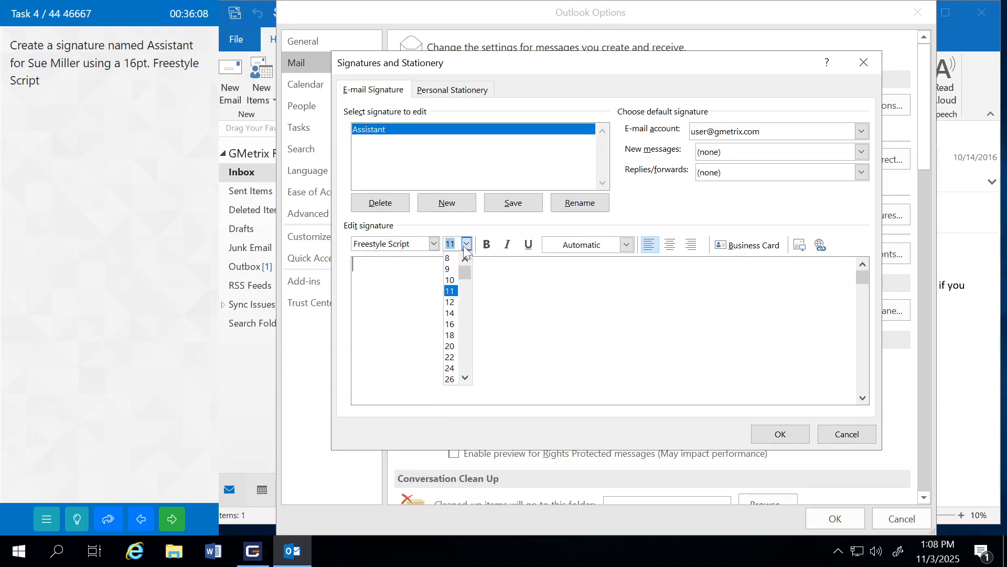
left_click(450, 324)
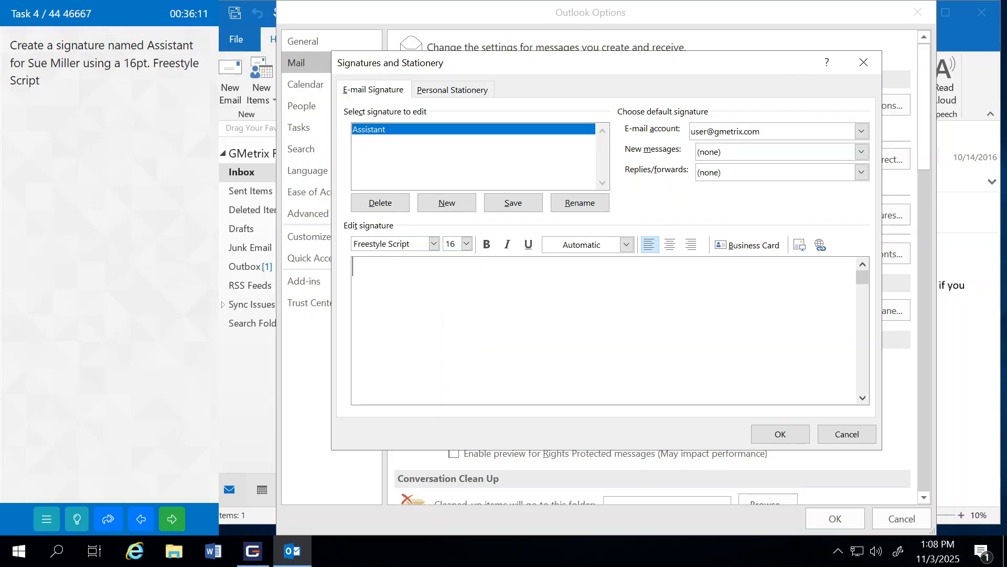
left_click(773, 436)
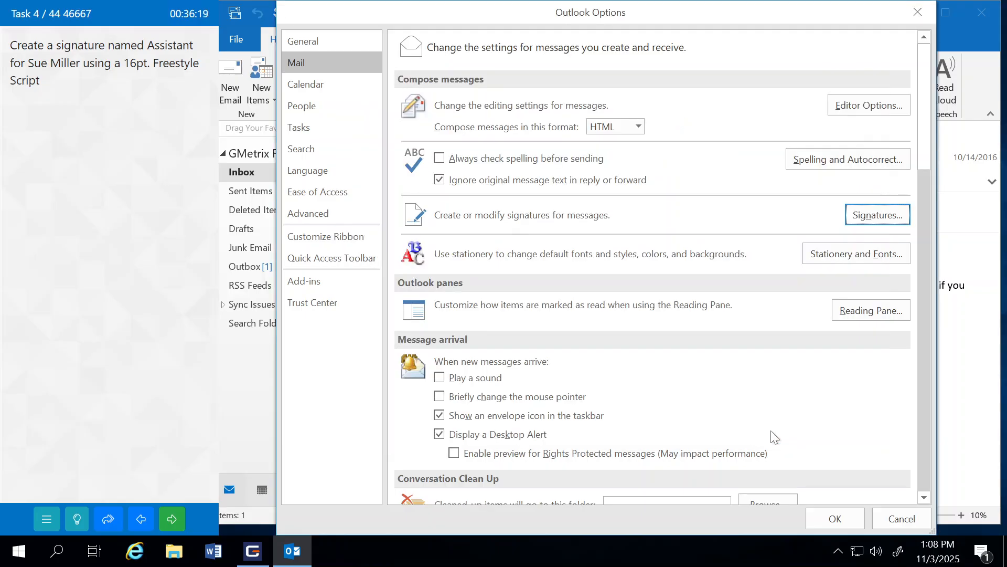
left_click(829, 517)
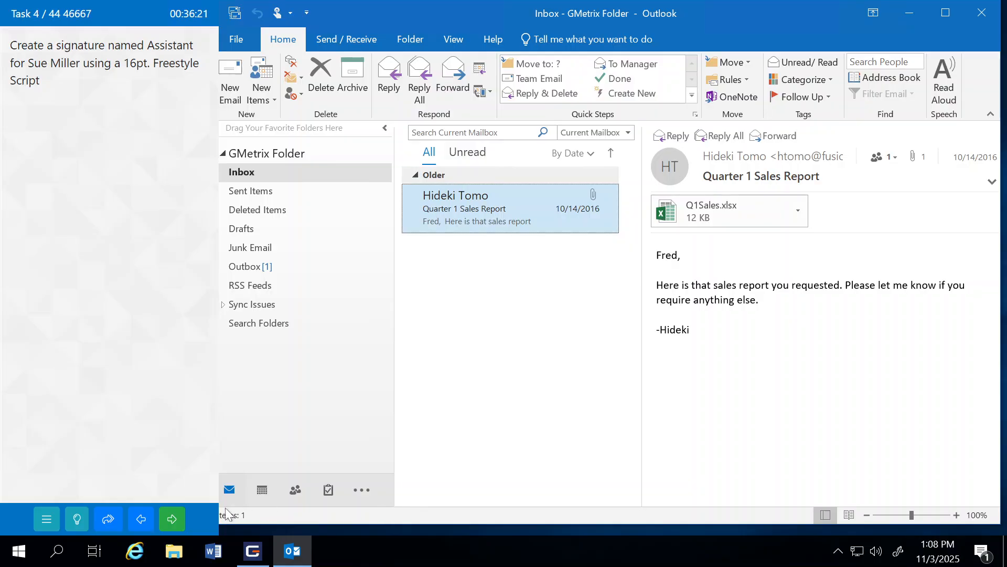
Step: Submit the signature task and continue to the mark-as-read rule task
left_click(173, 519)
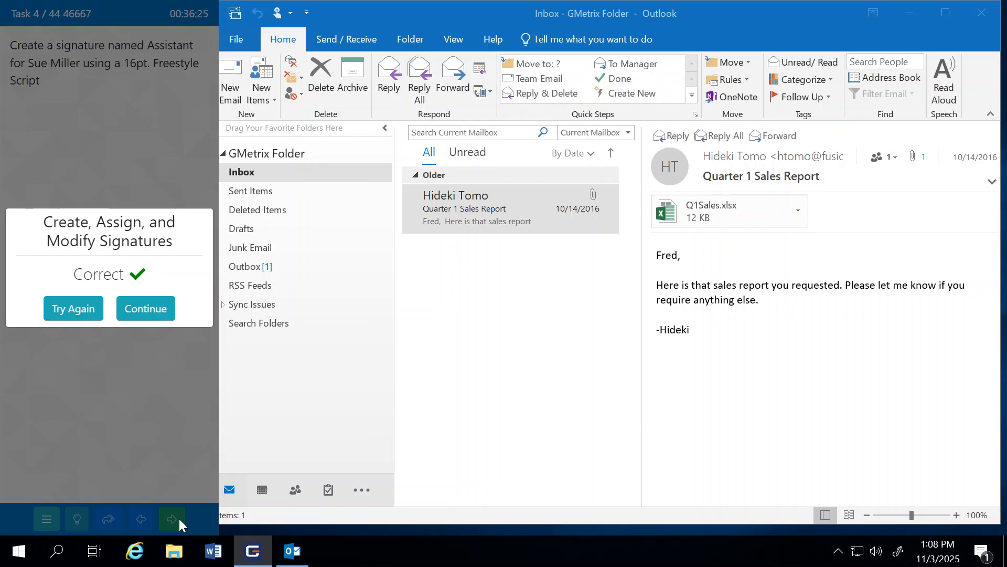
left_click(153, 307)
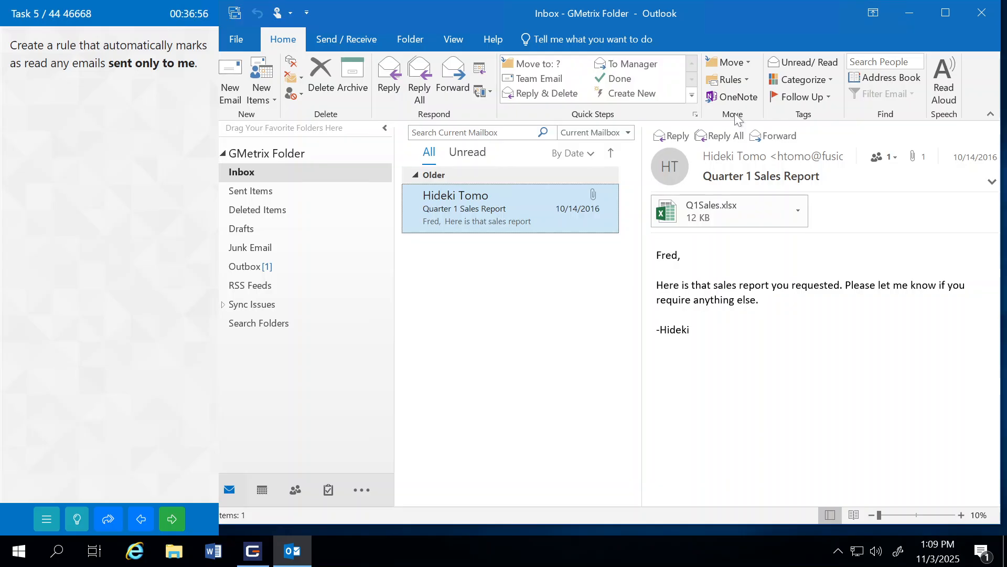
Step: Start a new rule from Home > Rules with the condition Sent to 'me only'
left_click(746, 80)
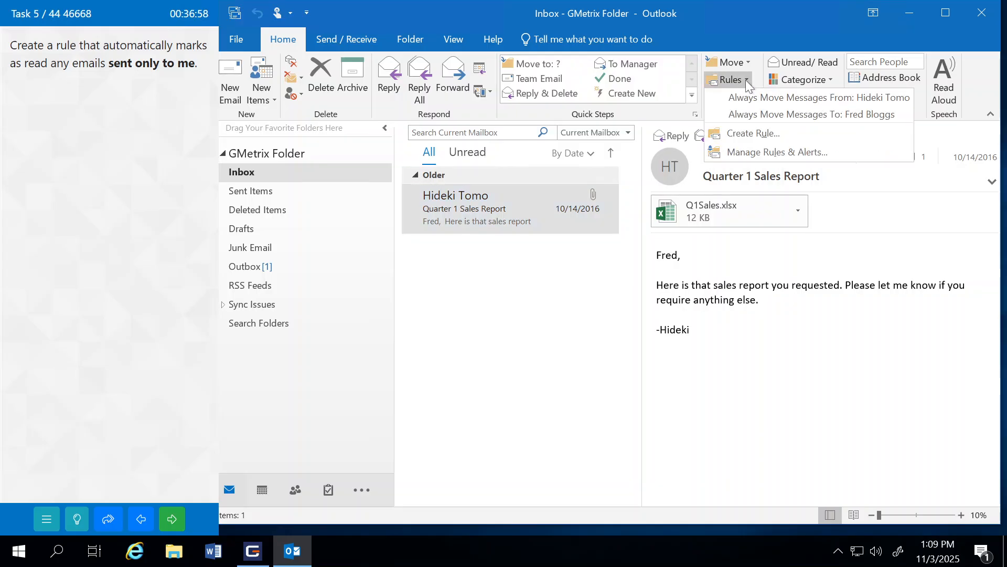
left_click(745, 133)
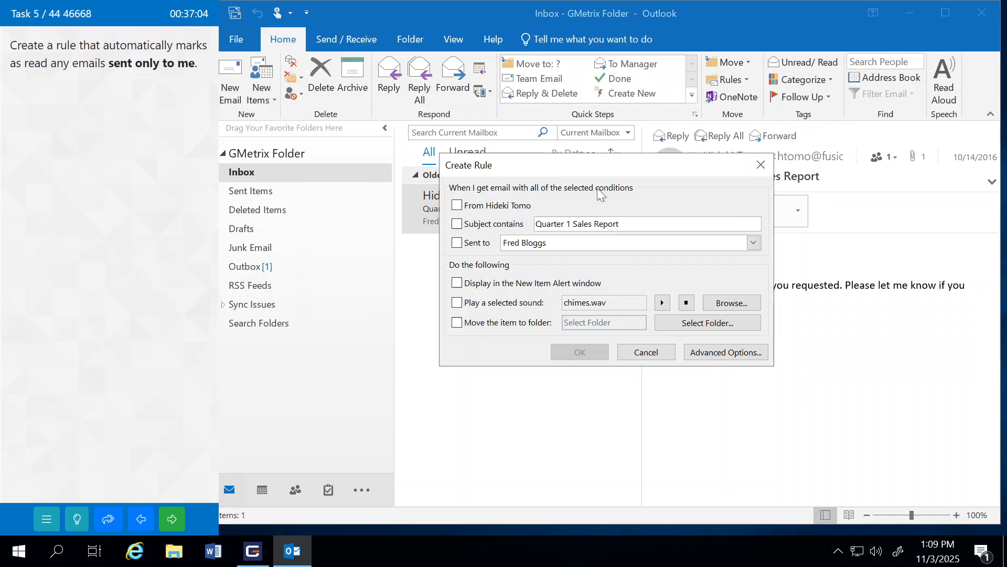
left_click(457, 243)
left_click(551, 245)
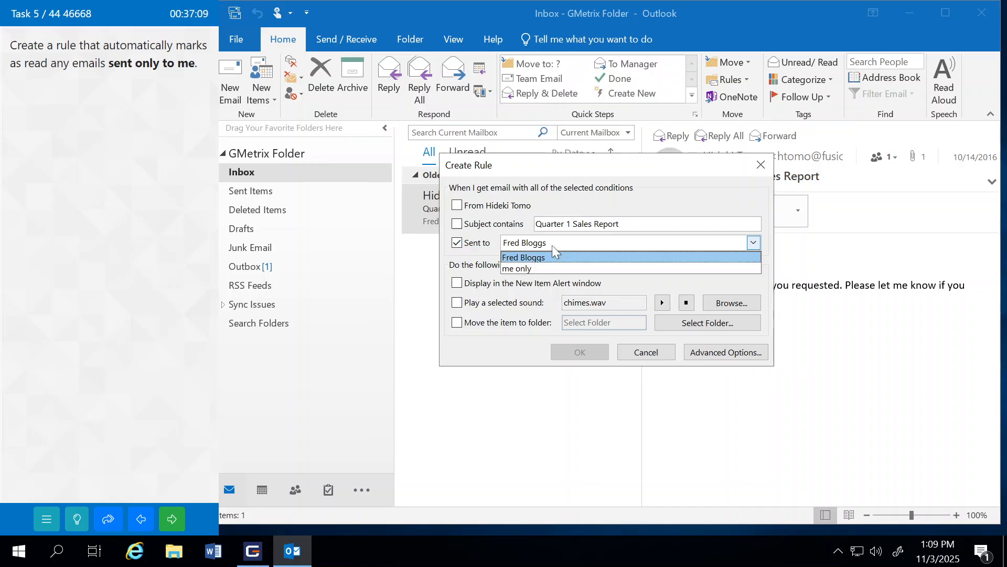
left_click(514, 269)
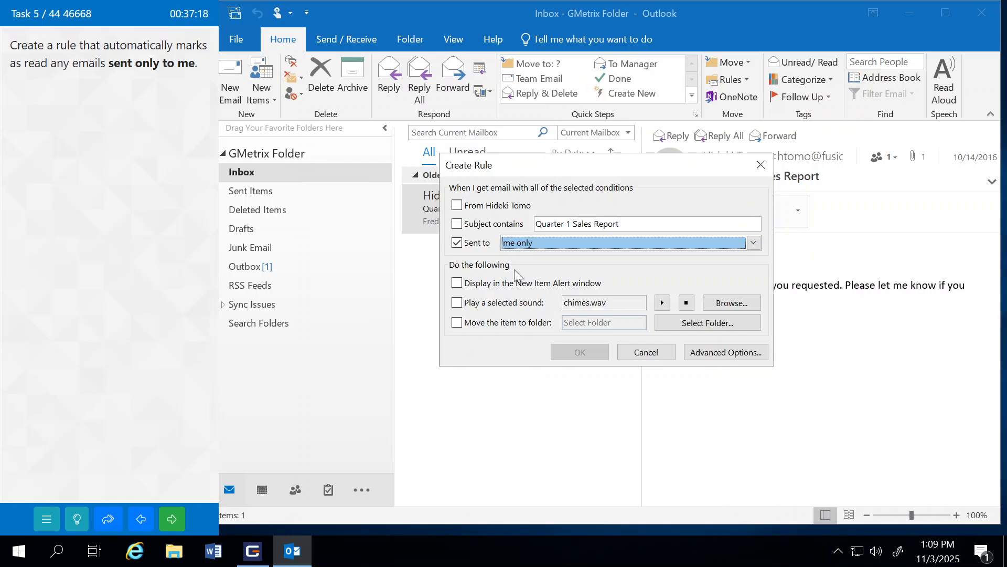
Step: Complete the rule in the Rules Wizard with the action 'mark it as read', then submit the task
left_click(711, 355)
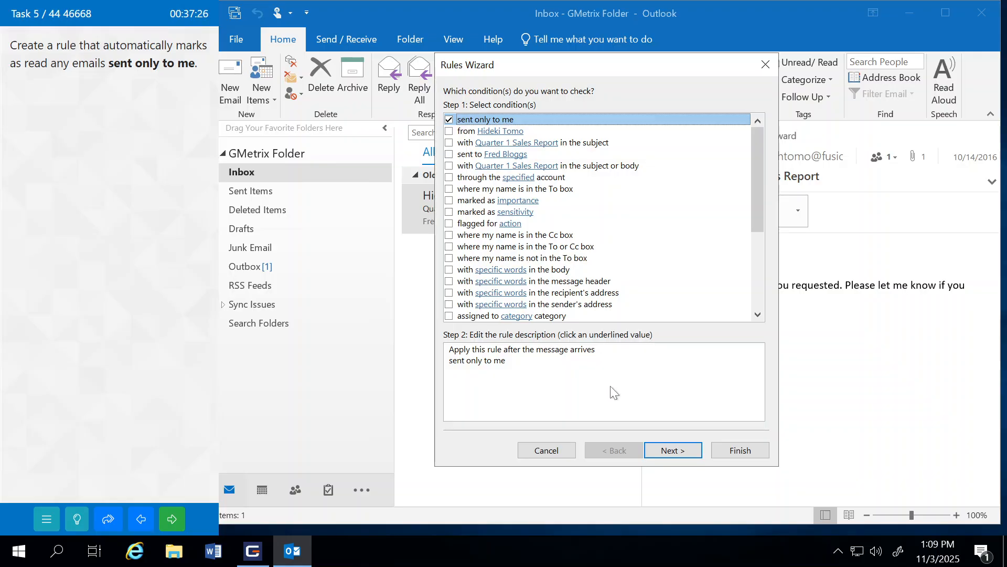
left_click(670, 451)
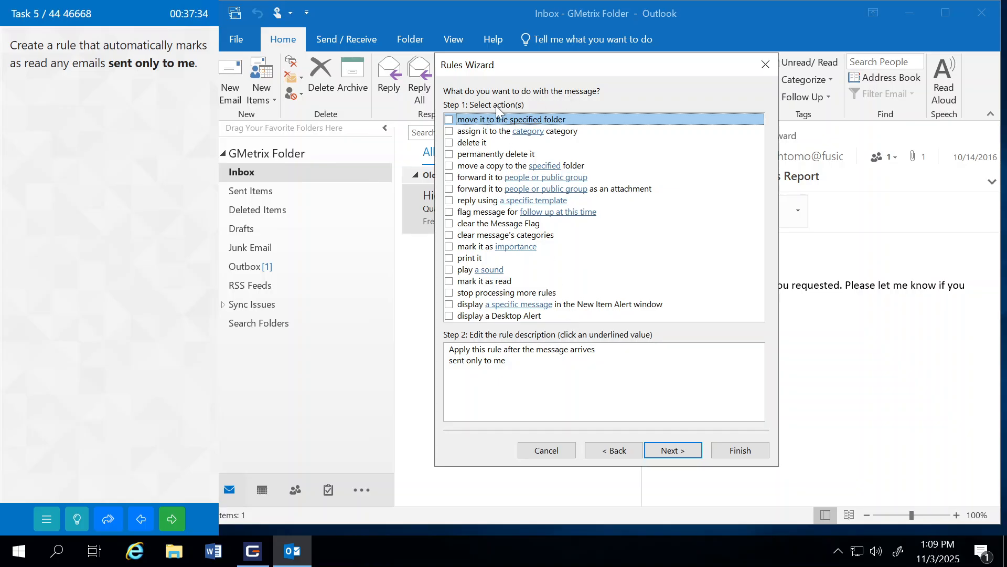
left_click(449, 281)
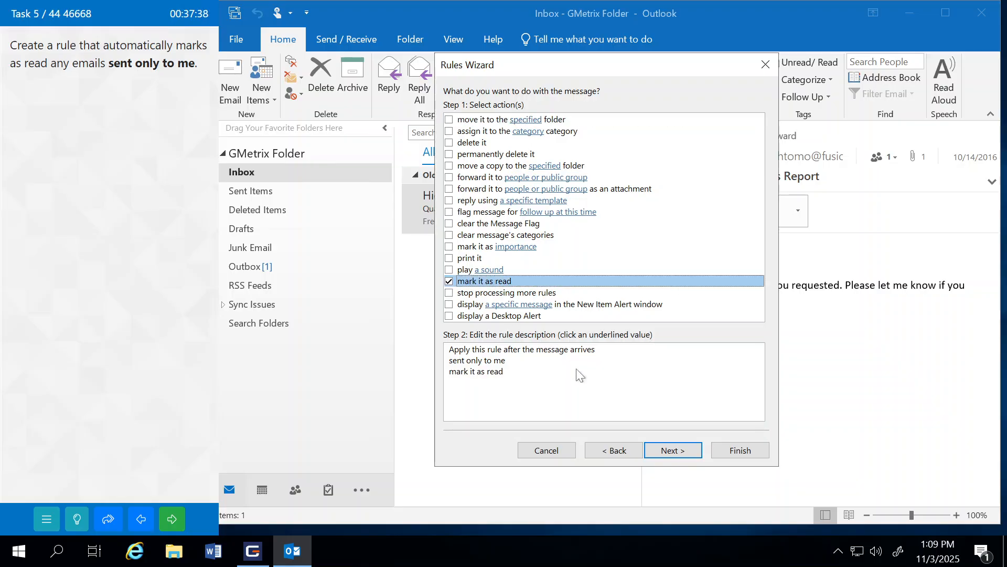
left_click(663, 450)
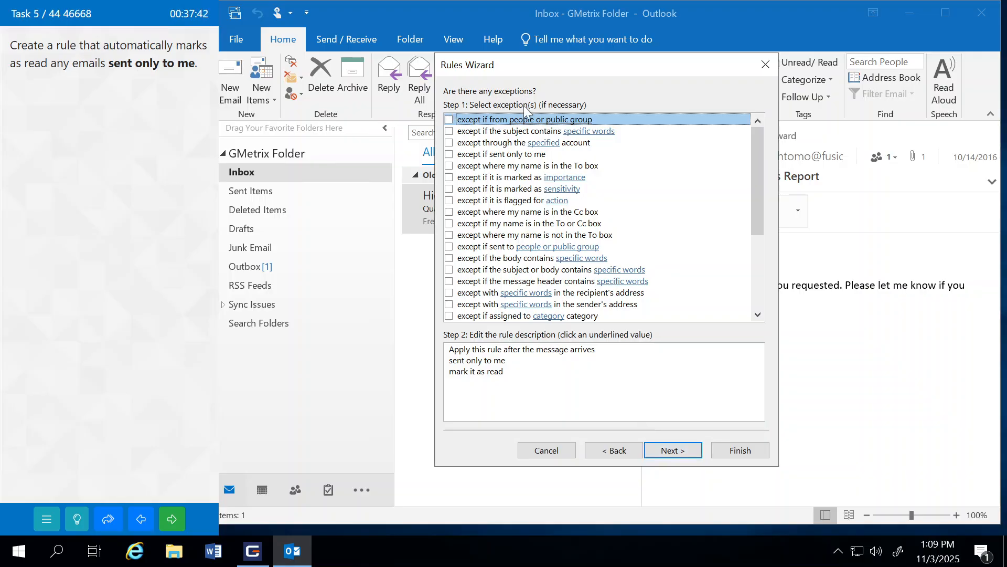
left_click(670, 450)
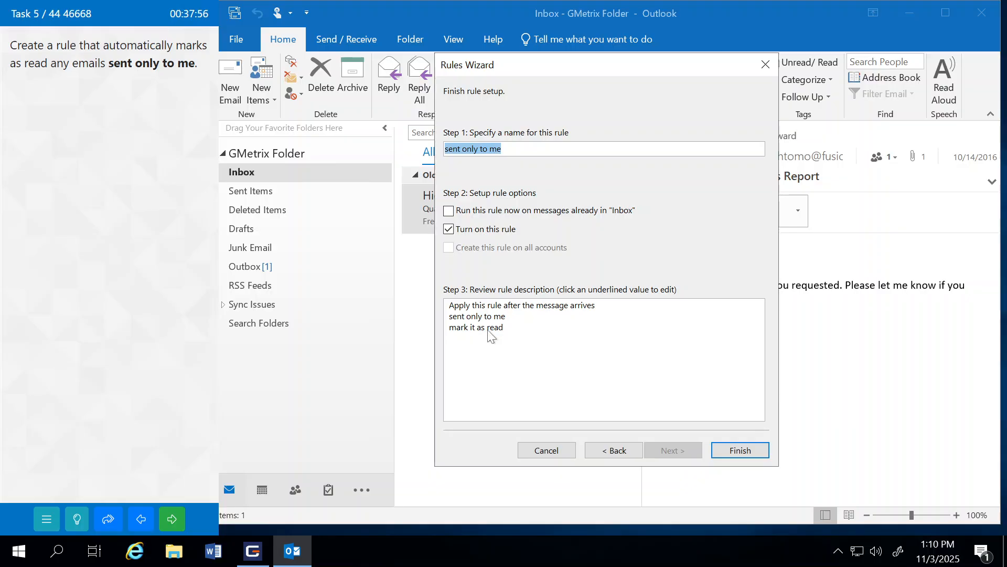
left_click(733, 453)
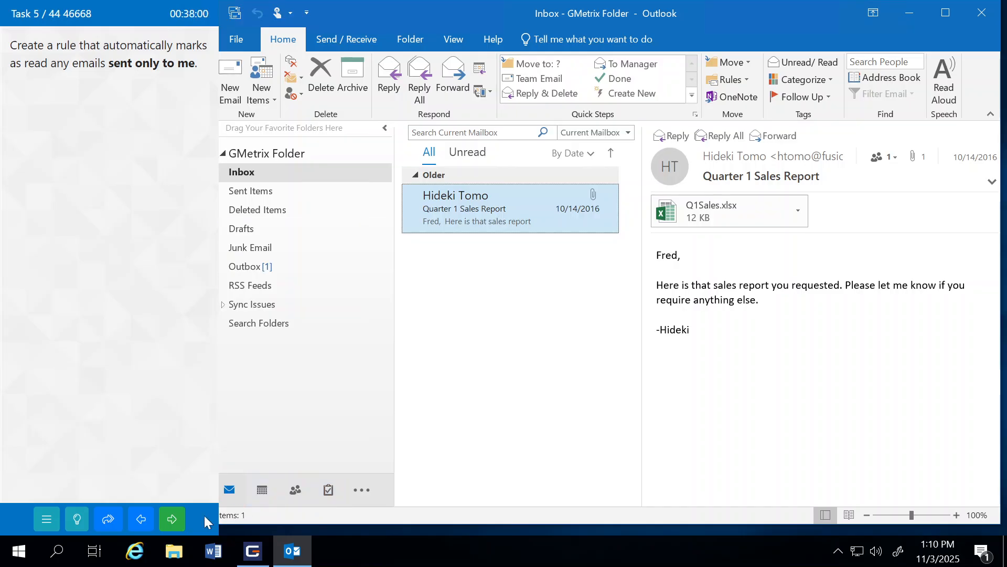
left_click(172, 527)
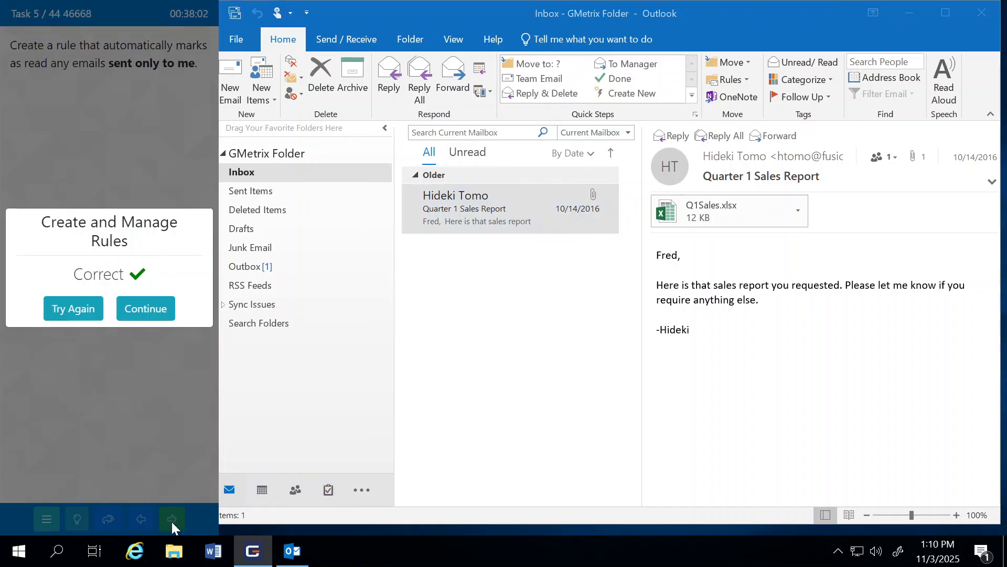
left_click(162, 310)
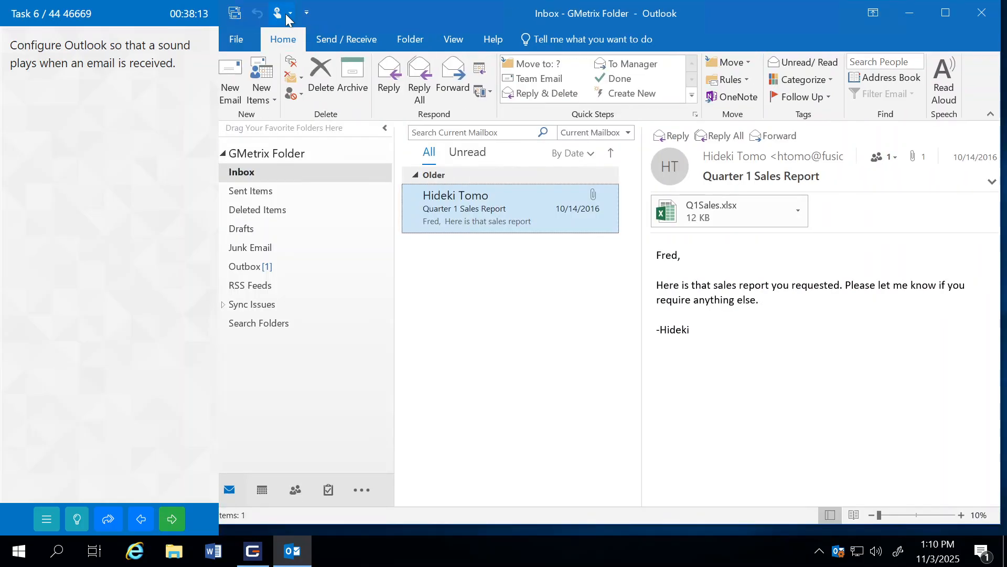
Step: Enable 'Play a sound' under Message arrival in Mail options and submit the task
left_click(240, 38)
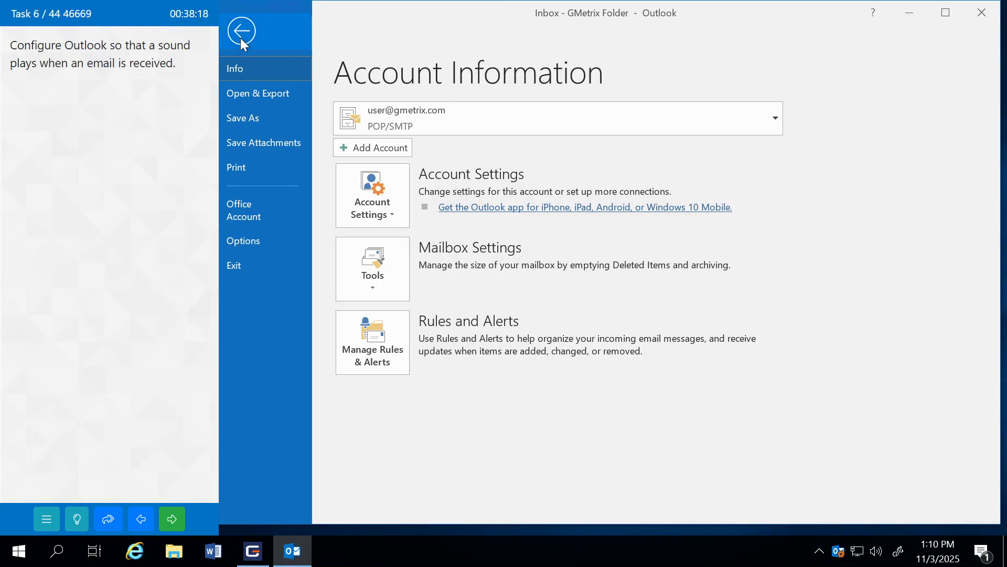
left_click(259, 239)
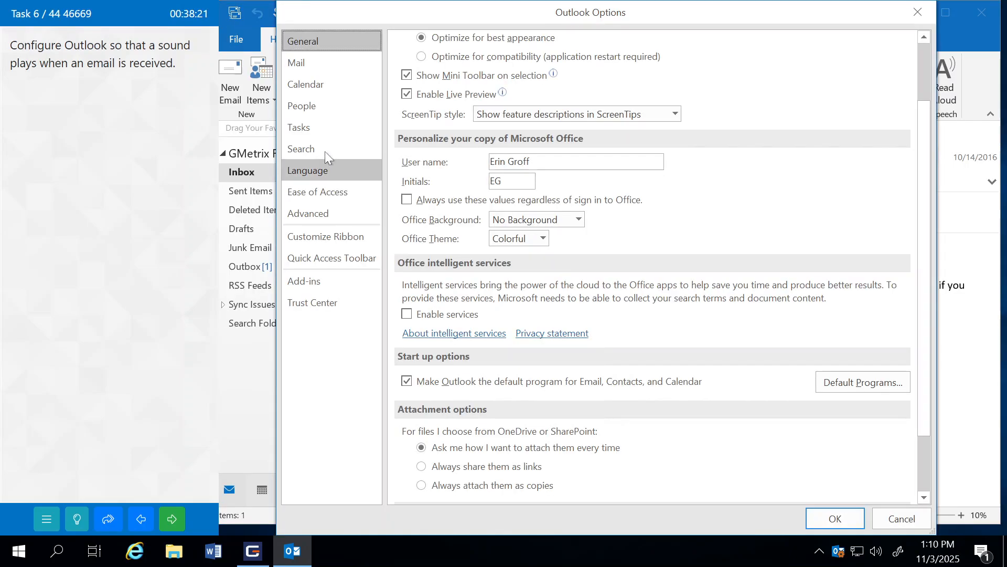
left_click(302, 63)
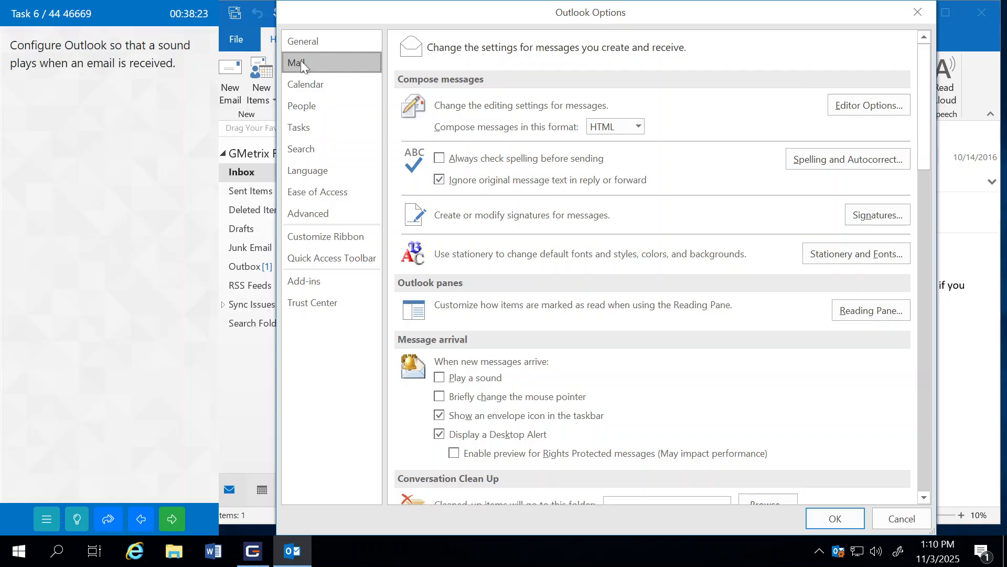
scroll(447, 286, "down", 3)
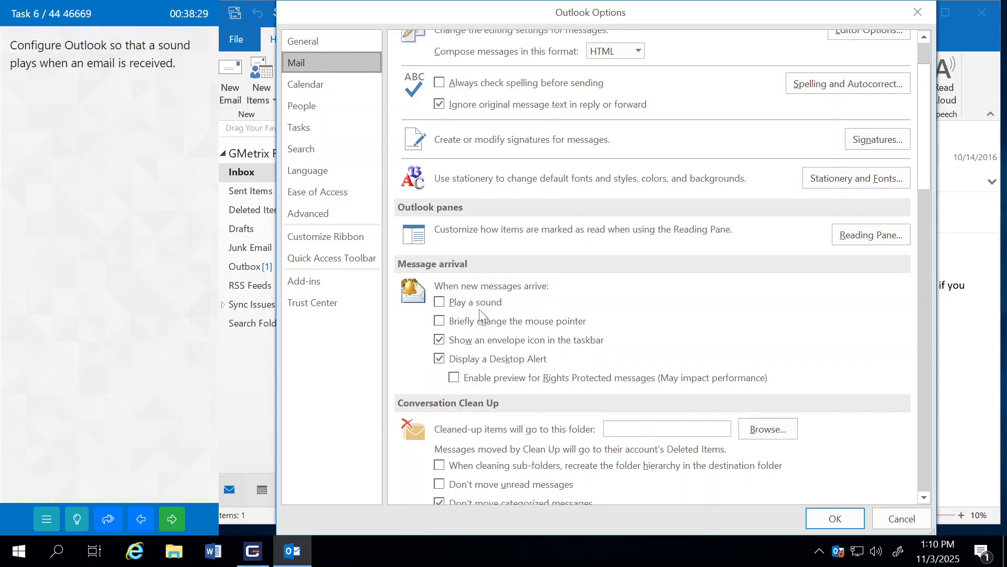
left_click(439, 302)
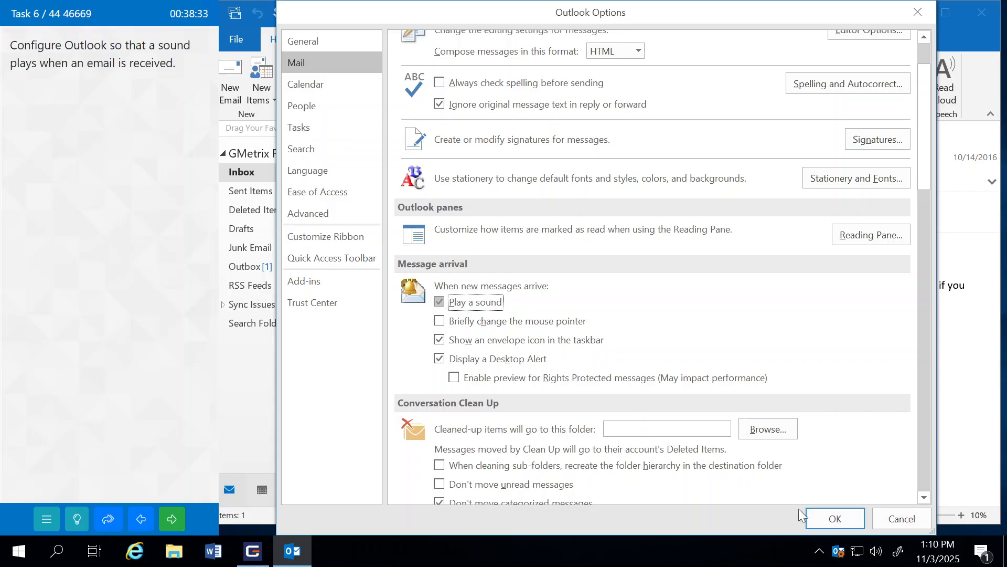
left_click(826, 514)
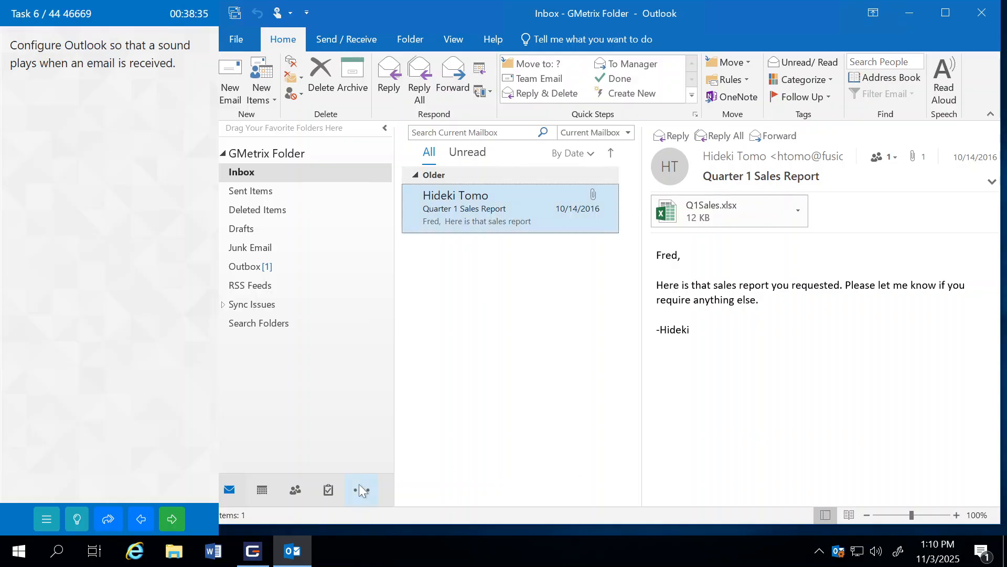
left_click(175, 520)
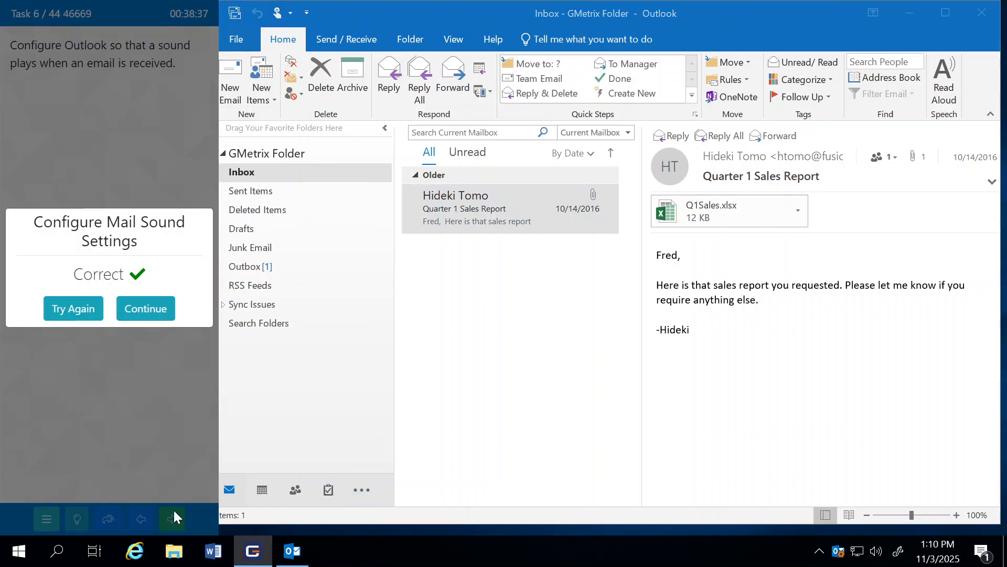
Step: Start a new email addressed to the task's contact from the contacts list
left_click(156, 309)
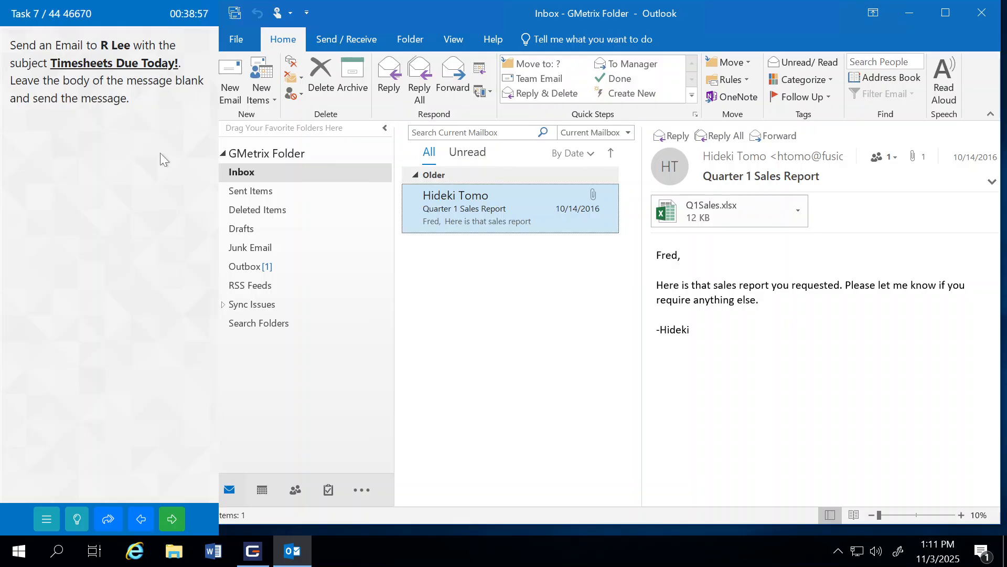
left_click(227, 73)
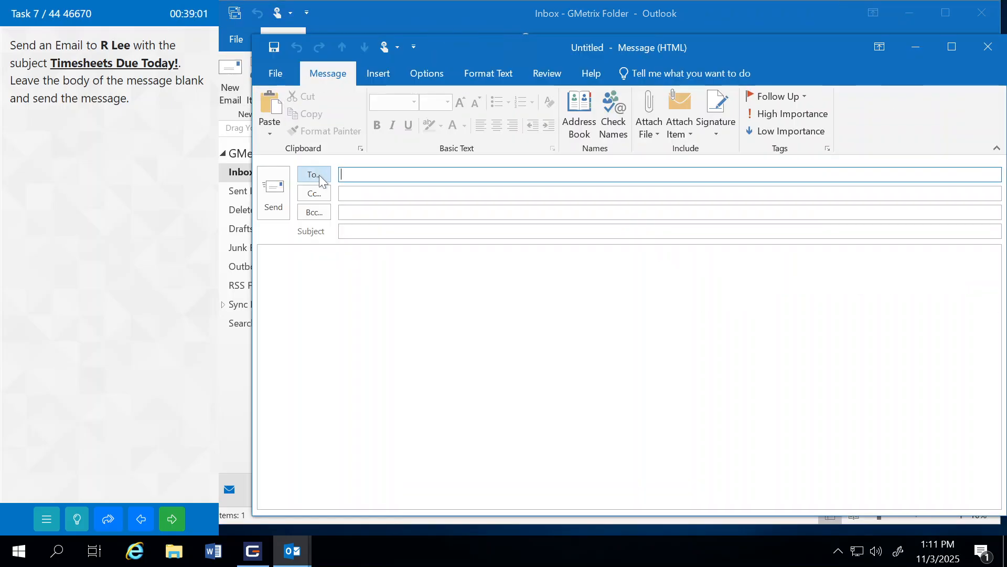
left_click(319, 174)
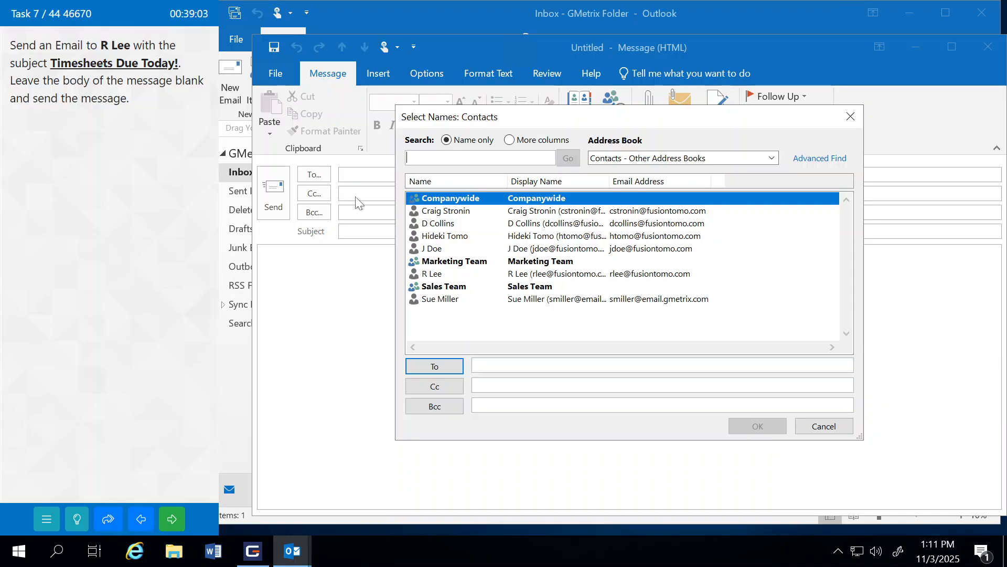
left_click(434, 275)
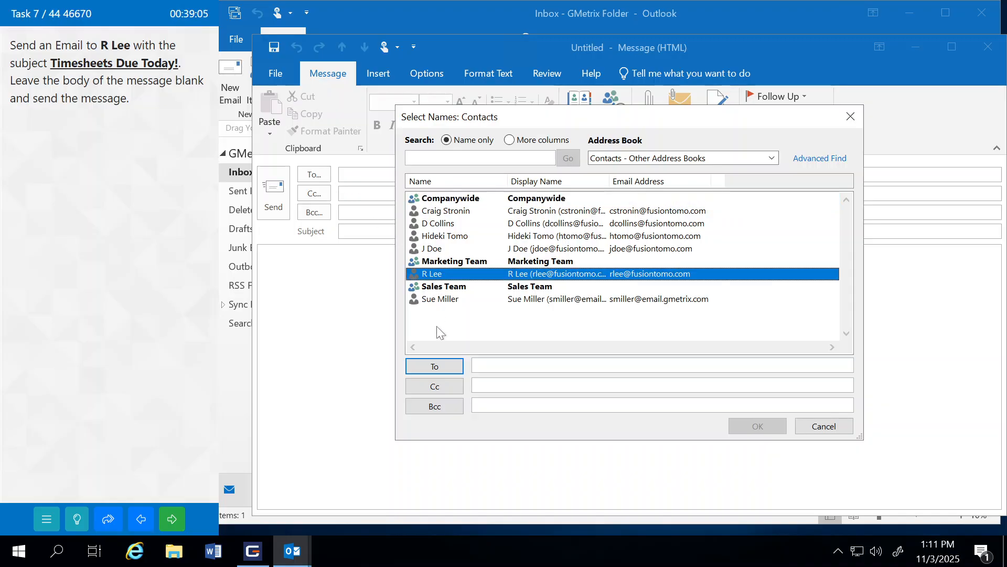
left_click(440, 370)
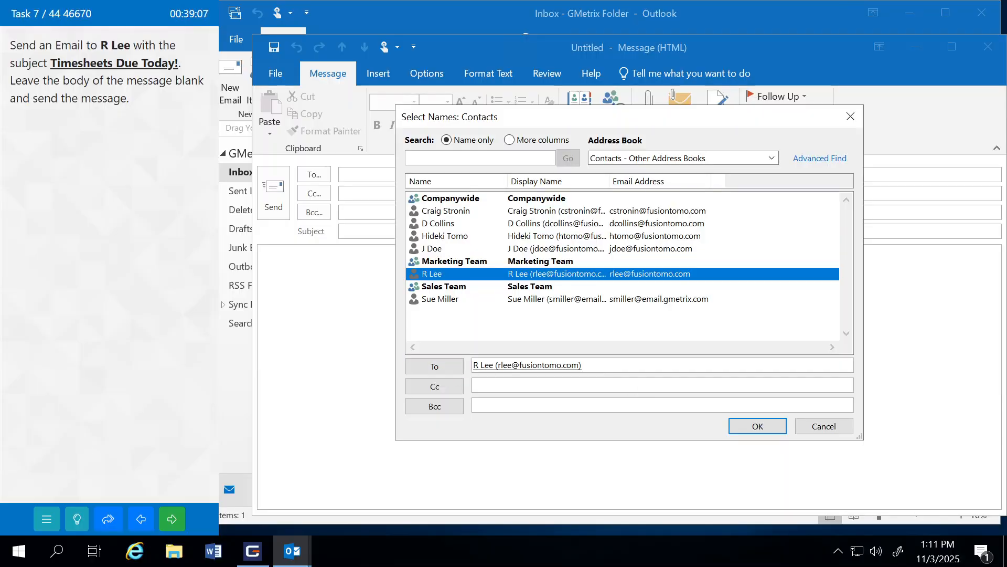
left_click(749, 429)
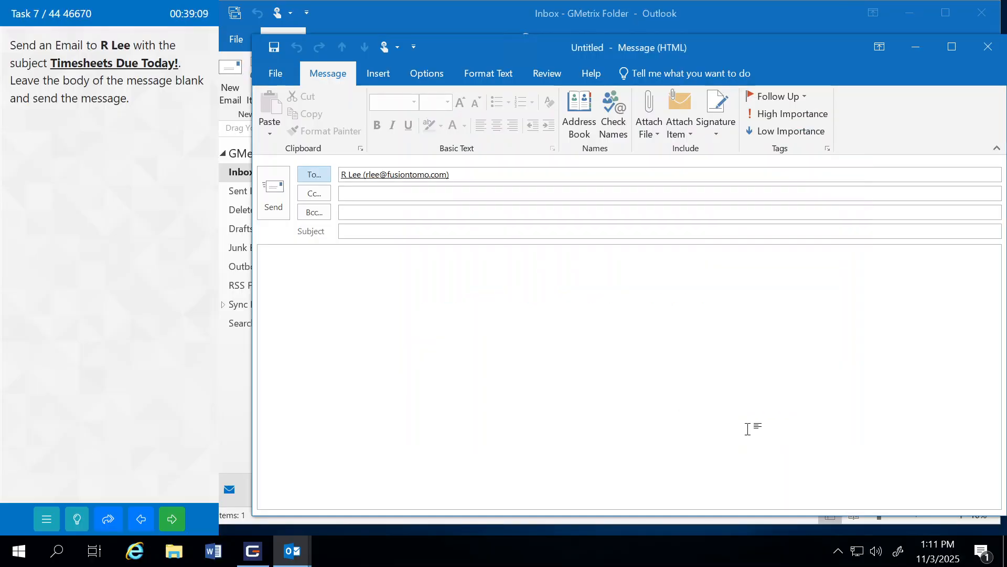
Step: Give it the subject 'Timesheets Due Today!', send it with an empty body, and submit the task
left_click(416, 232)
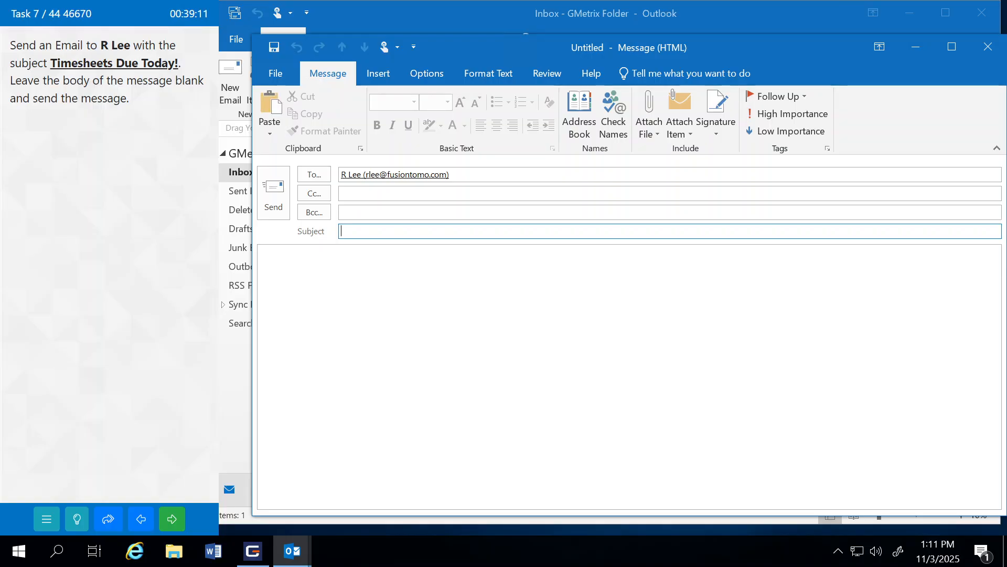
type("Timesheets Due To")
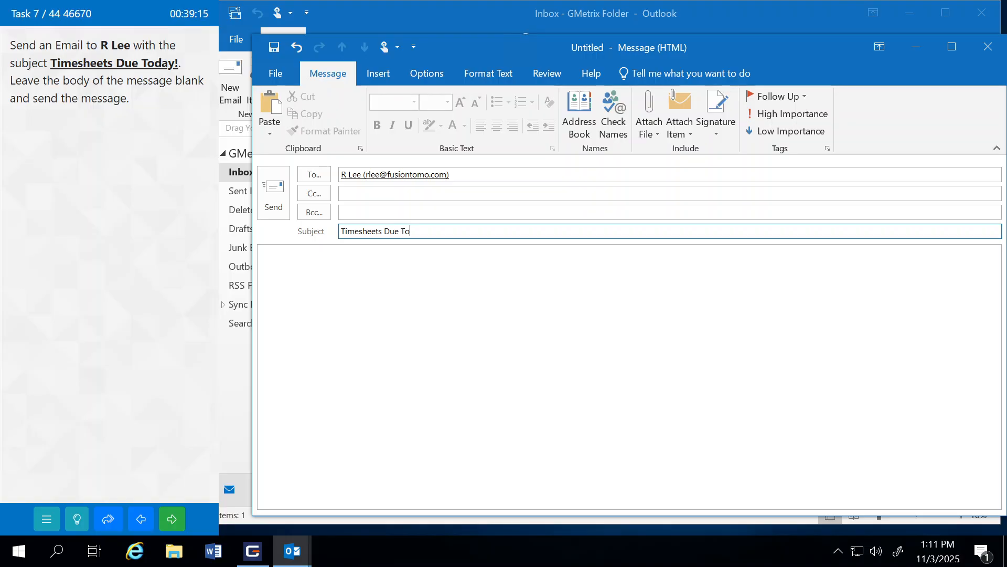
type("day!")
left_click(380, 299)
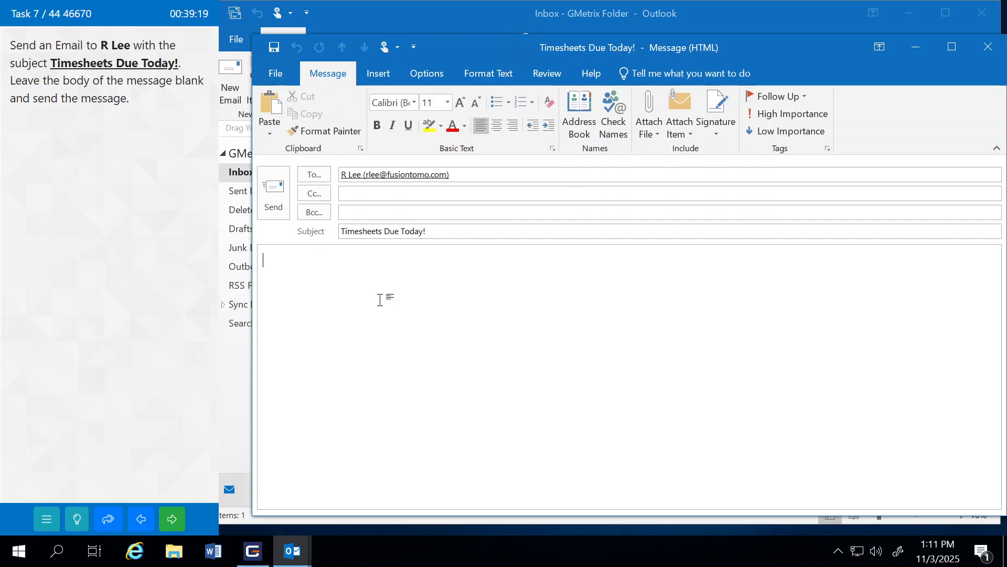
left_click(267, 198)
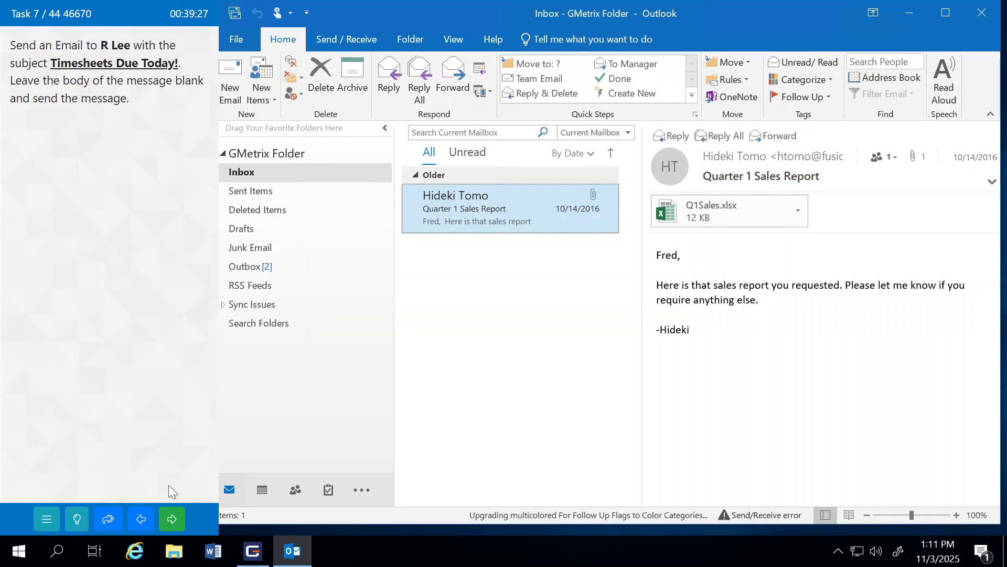
left_click(174, 520)
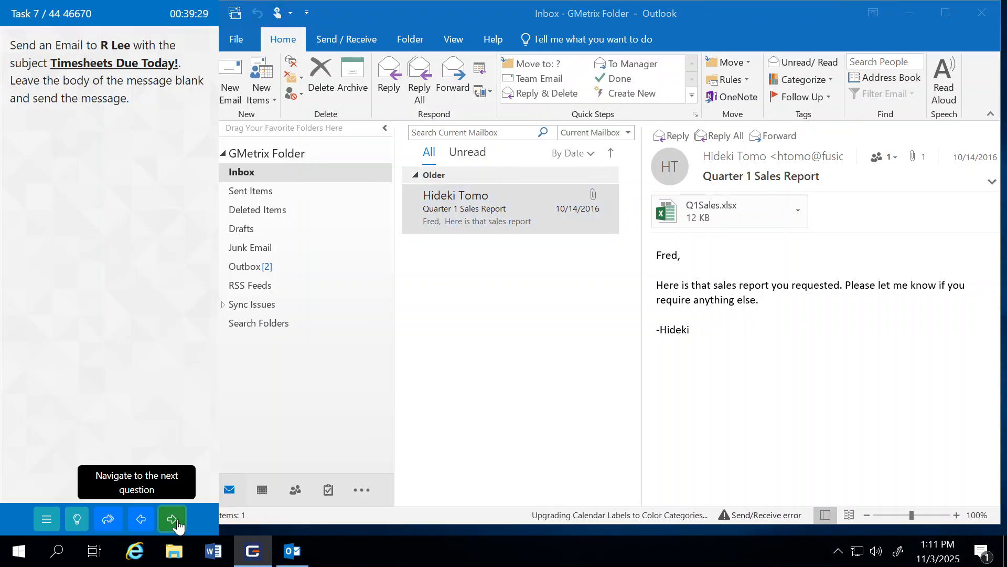
left_click(143, 294)
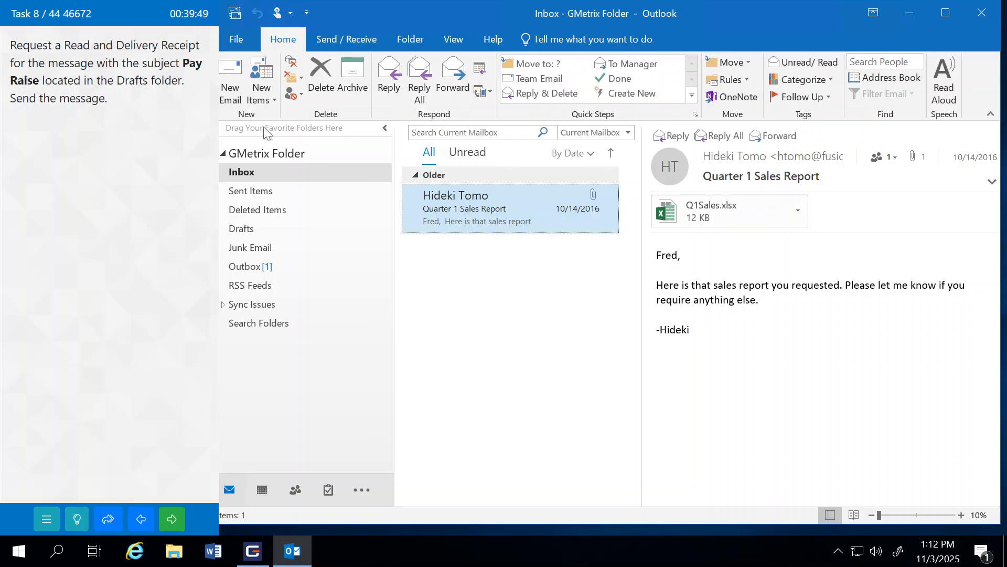
Step: Send the Pay Raise draft from Drafts with delivery and read receipts requested, then submit
left_click(245, 235)
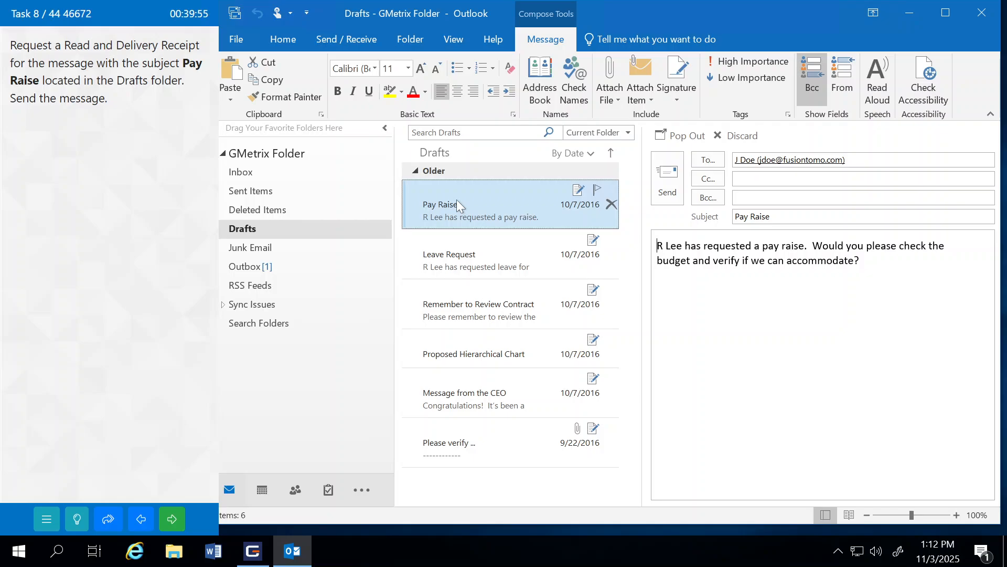
double_click(457, 202)
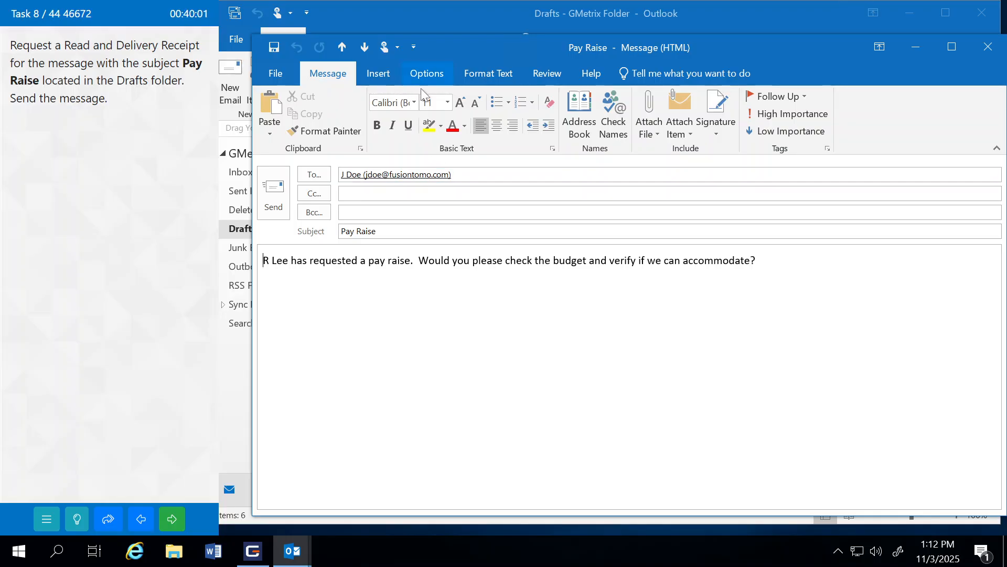
left_click(431, 73)
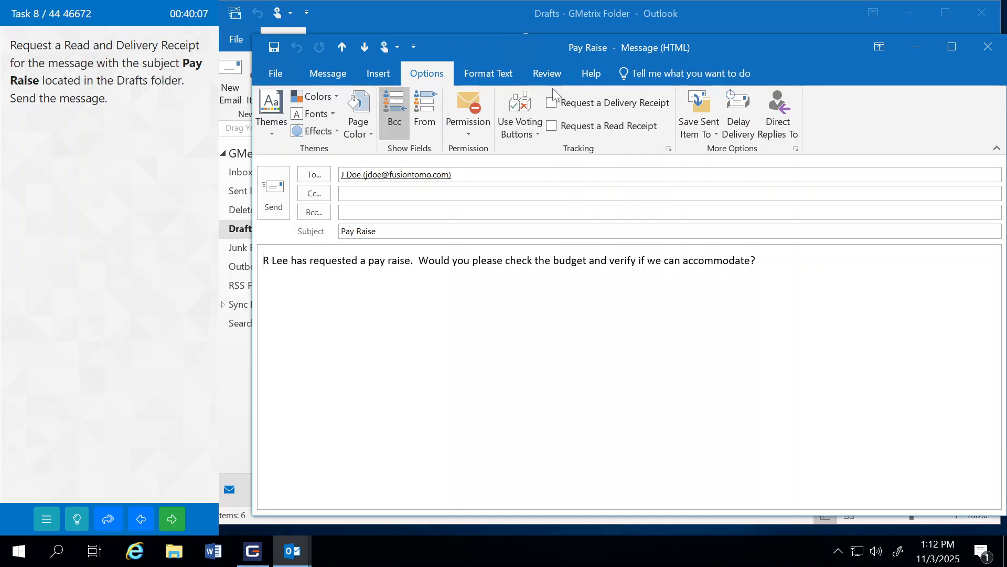
left_click(554, 107)
left_click(555, 129)
left_click(275, 191)
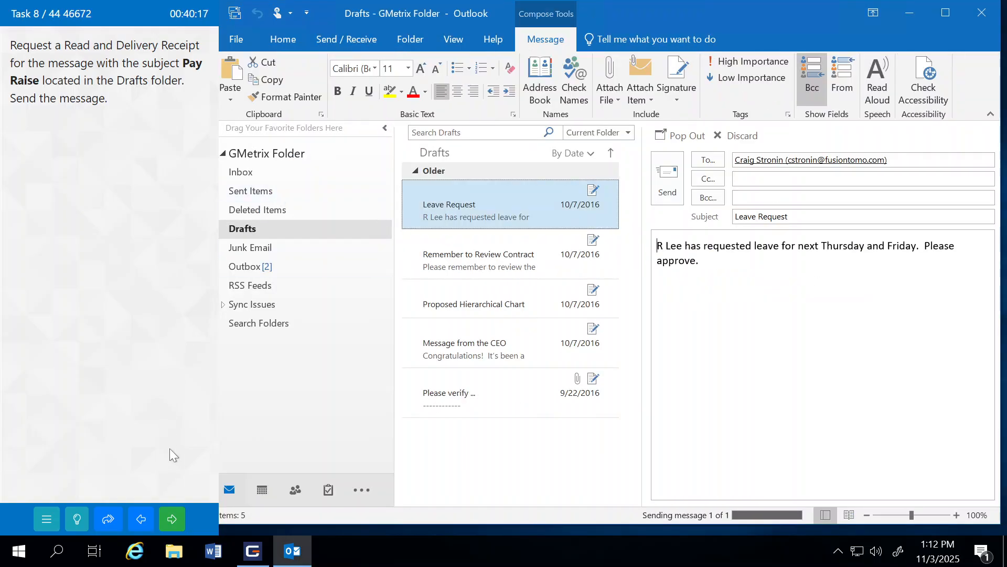
left_click(176, 522)
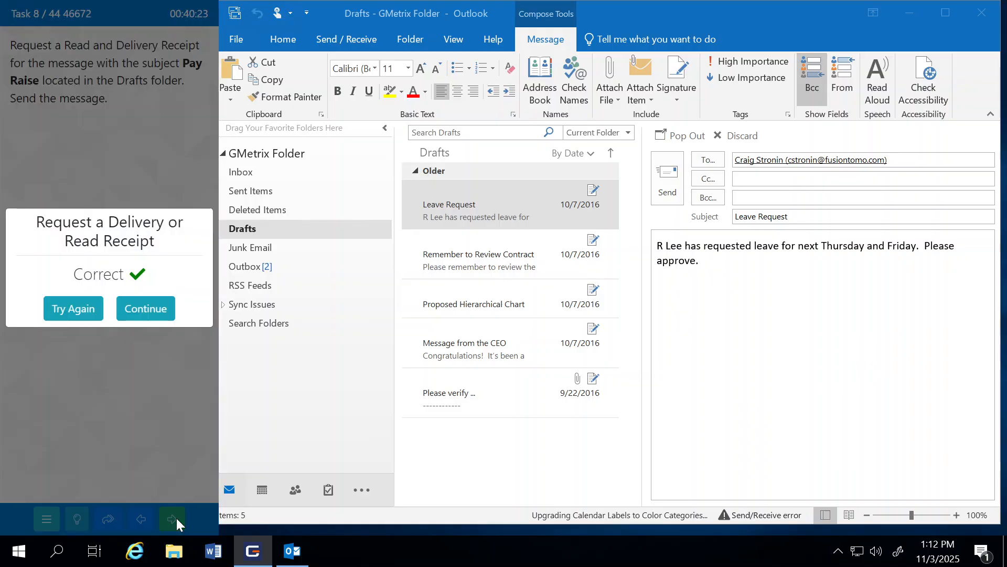
left_click(156, 308)
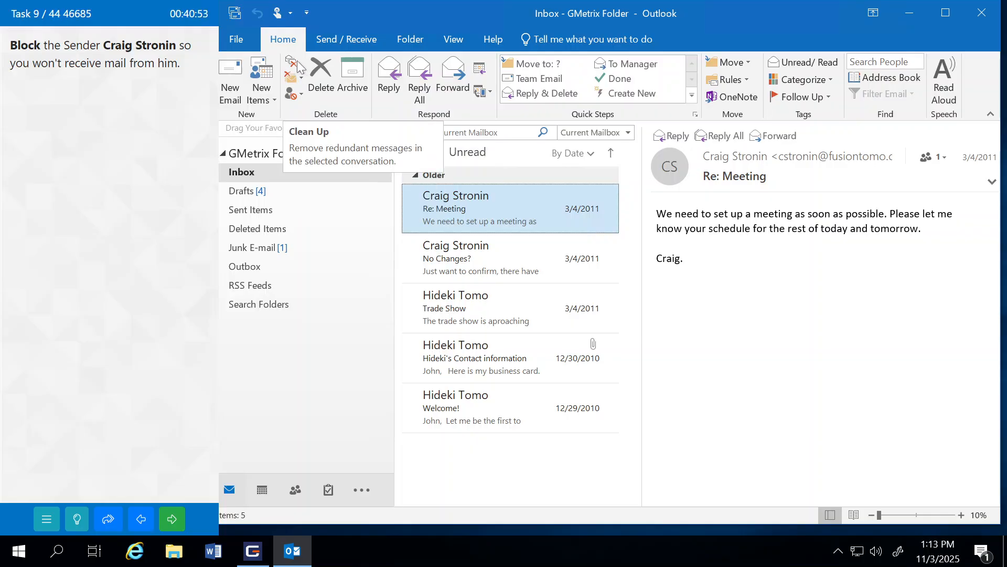
Step: Block the Re: Meeting sender with Junk > Block Sender, confirm, and submit the task
left_click(297, 95)
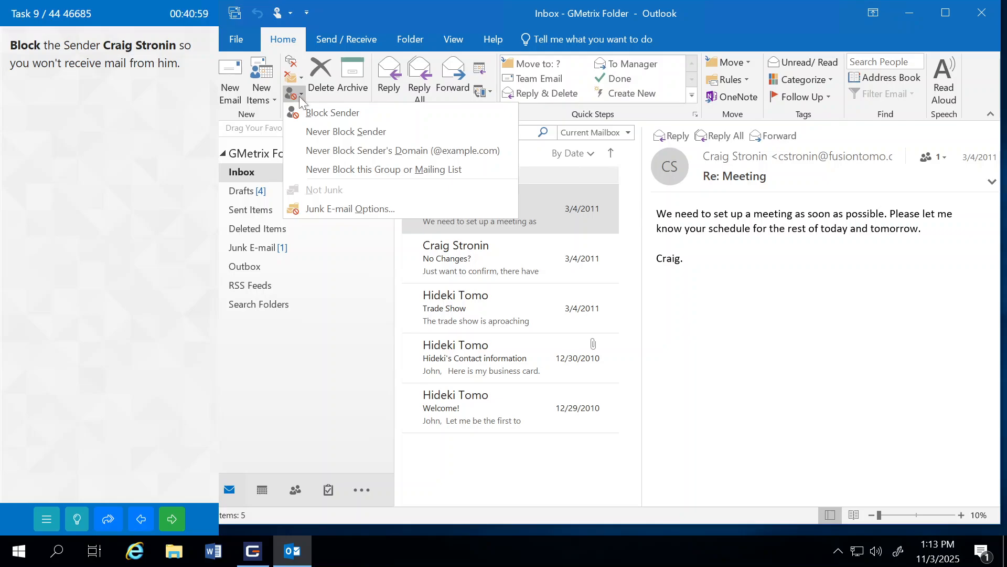
left_click(313, 112)
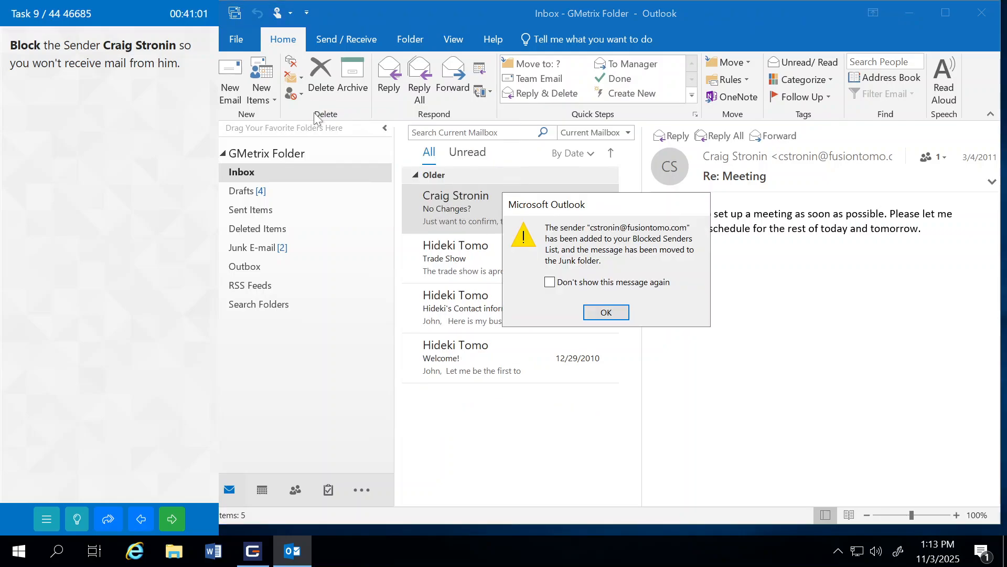
left_click(606, 312)
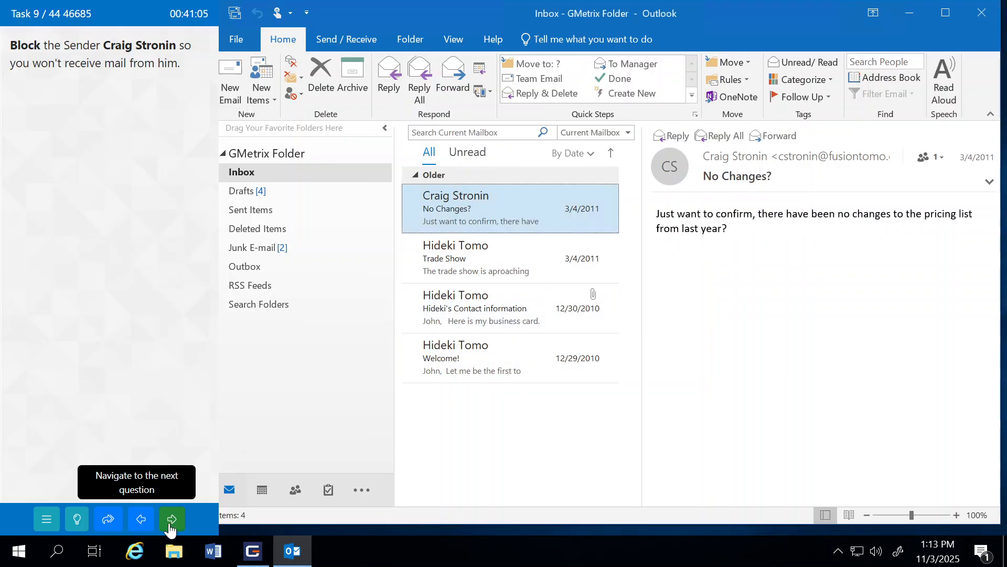
left_click(169, 523)
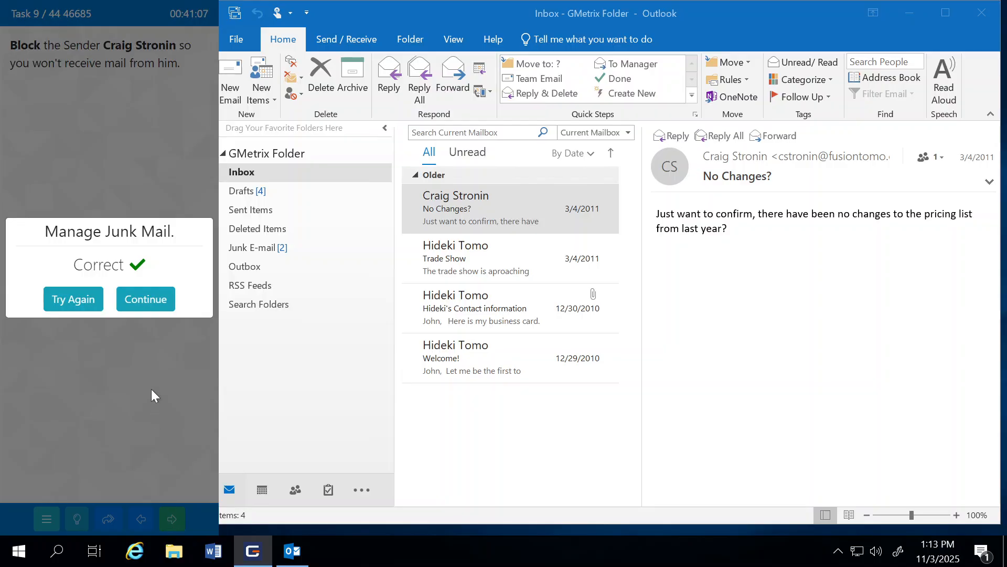
Step: Open Thursday's Training Meeting appointment in the calendar
left_click(149, 299)
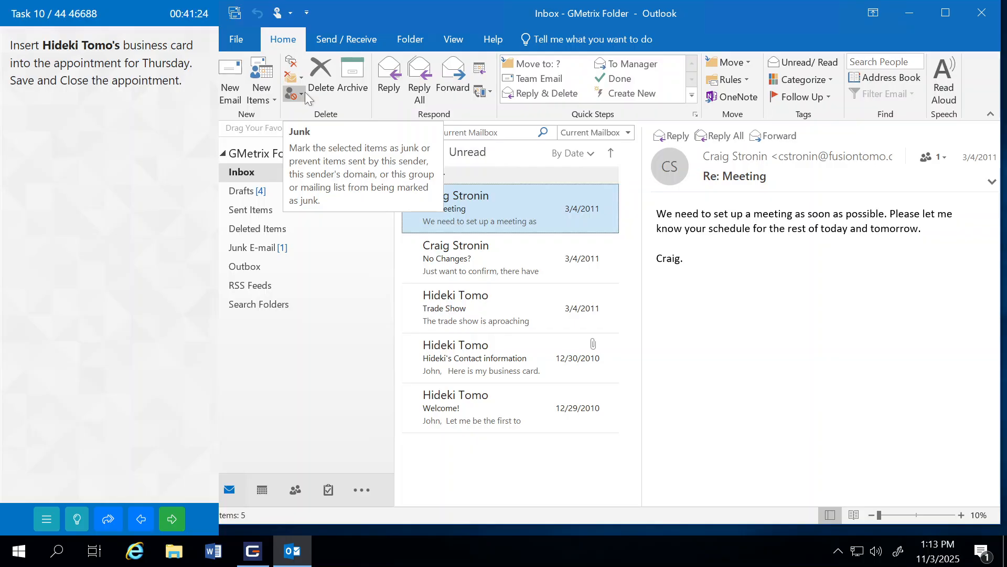
left_click(261, 489)
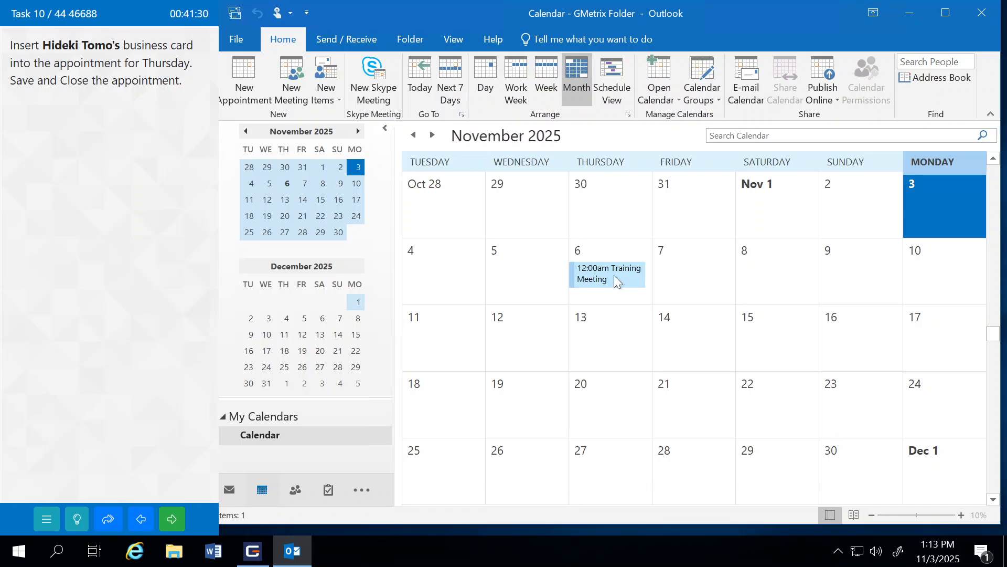
mouse_move(614, 275)
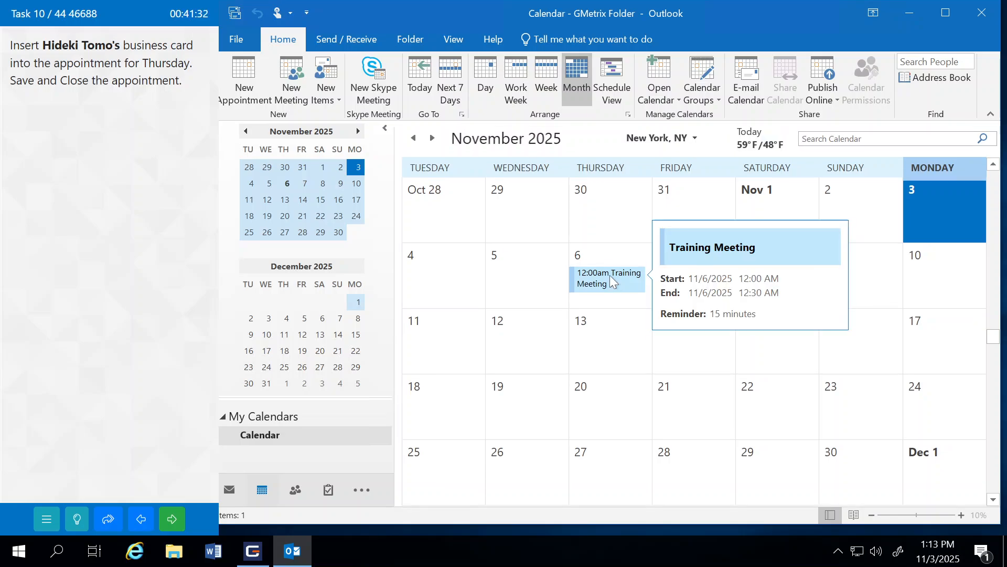
double_click(609, 275)
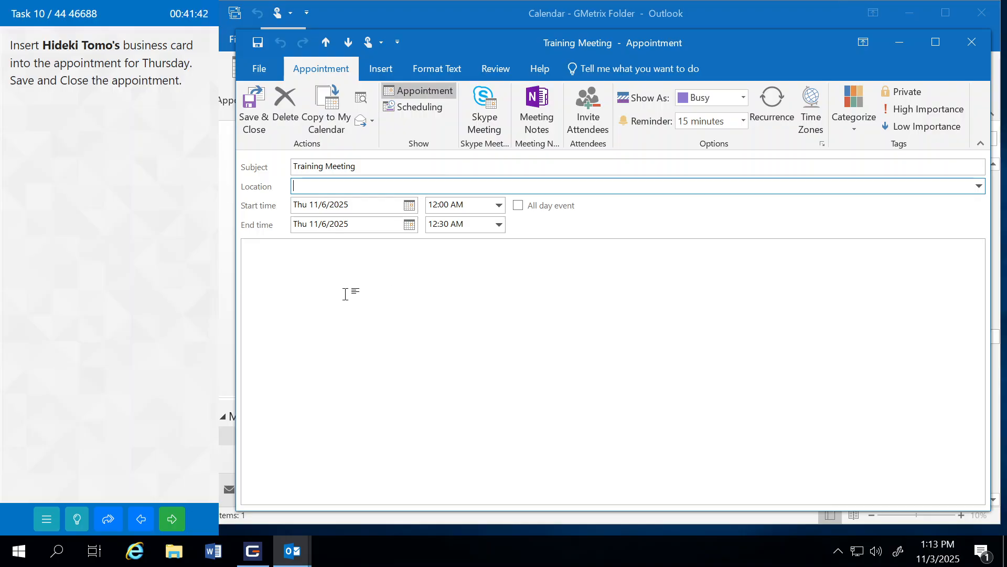
Step: Insert the requested contact's business card into the appointment body
left_click(291, 275)
left_click(383, 68)
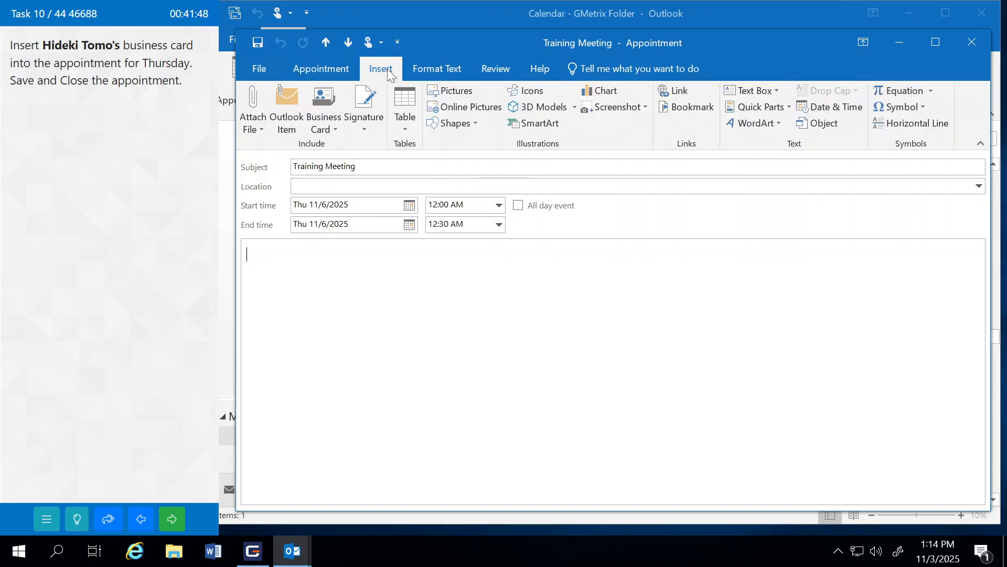
left_click(327, 130)
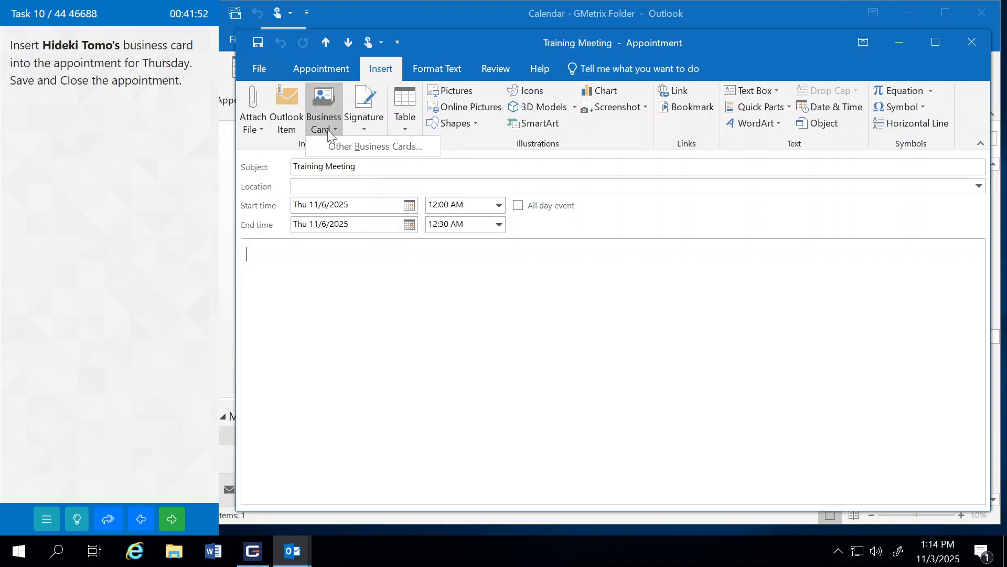
left_click(356, 148)
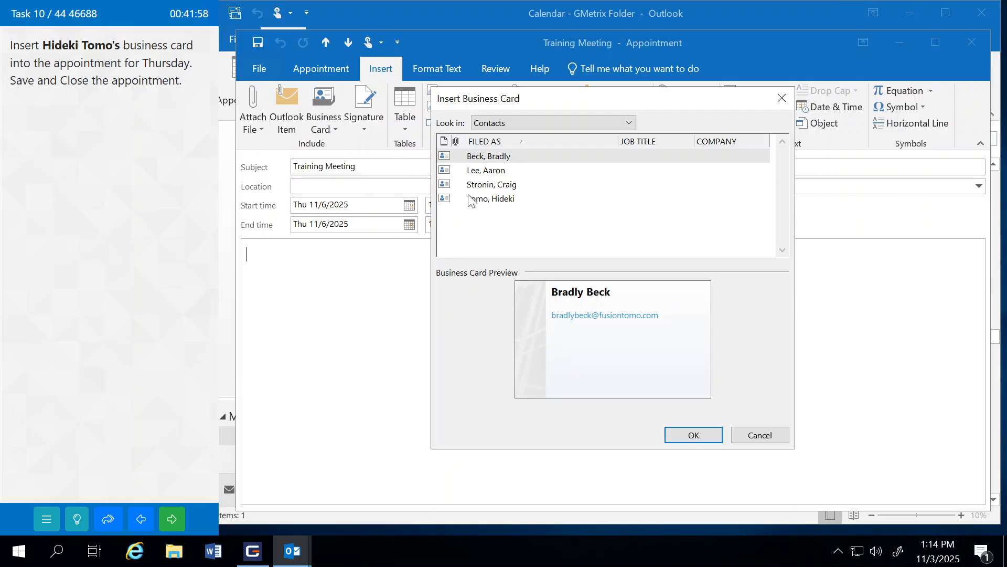
left_click(474, 202)
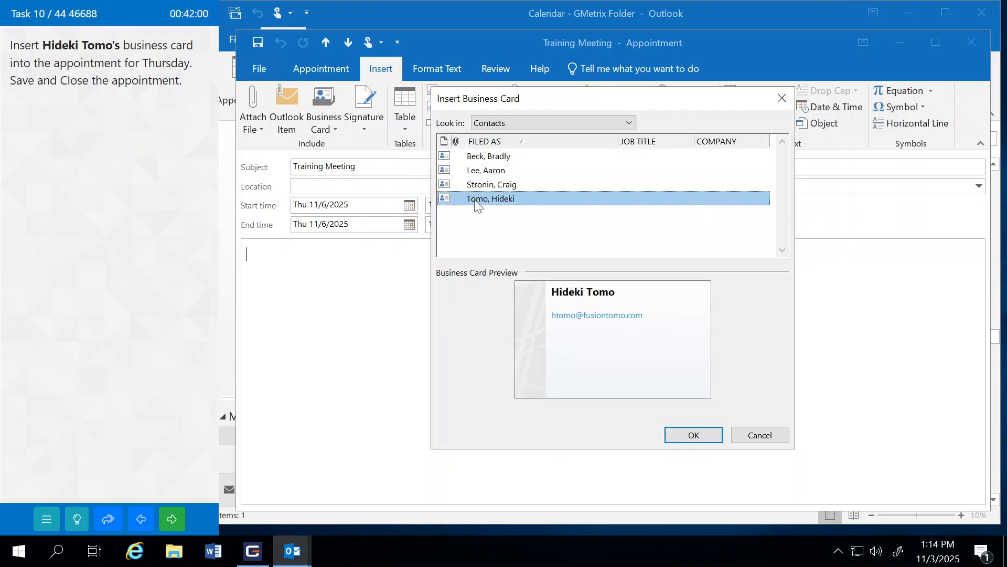
left_click(686, 439)
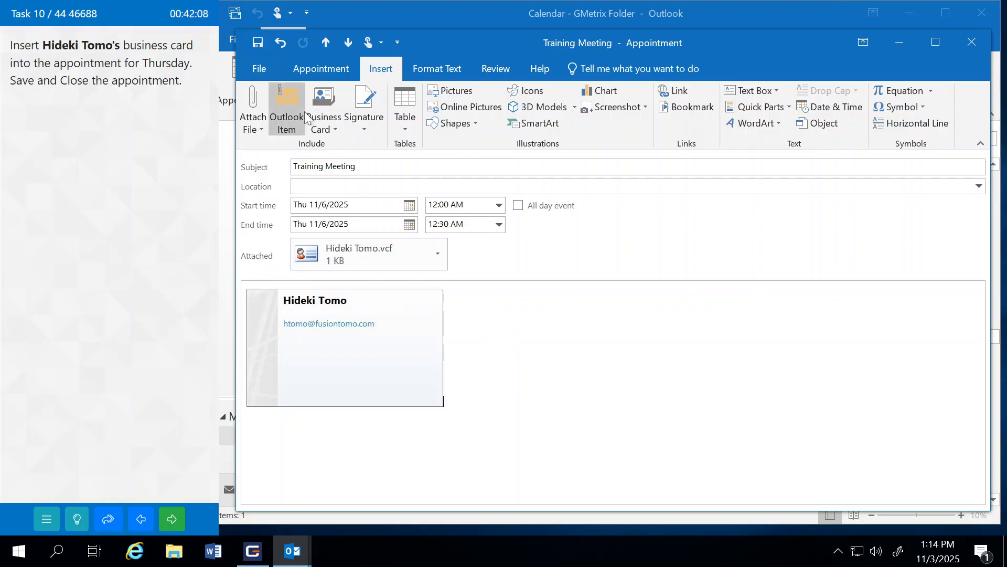
Step: Save and close the appointment, then submit the task and continue
left_click(316, 71)
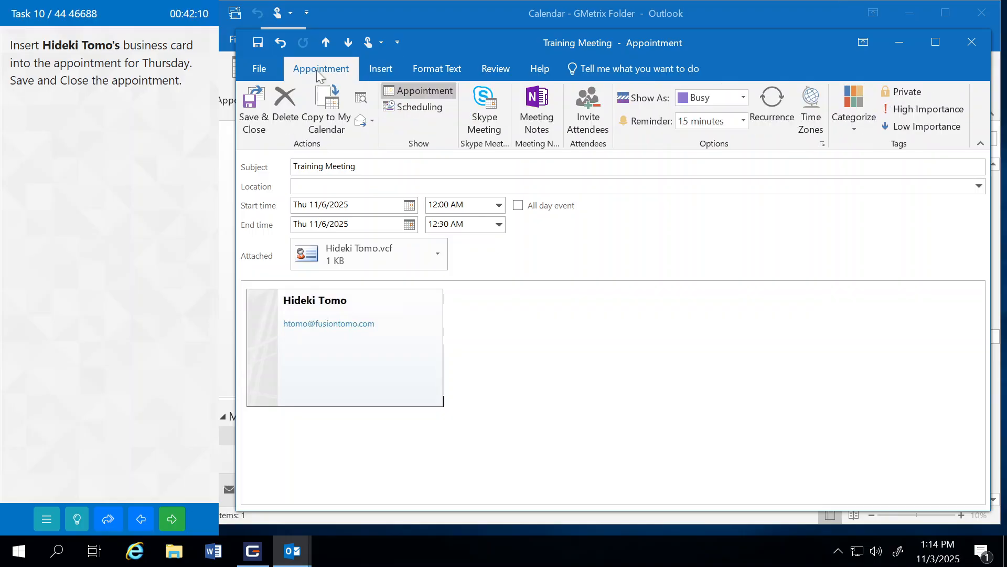
left_click(251, 109)
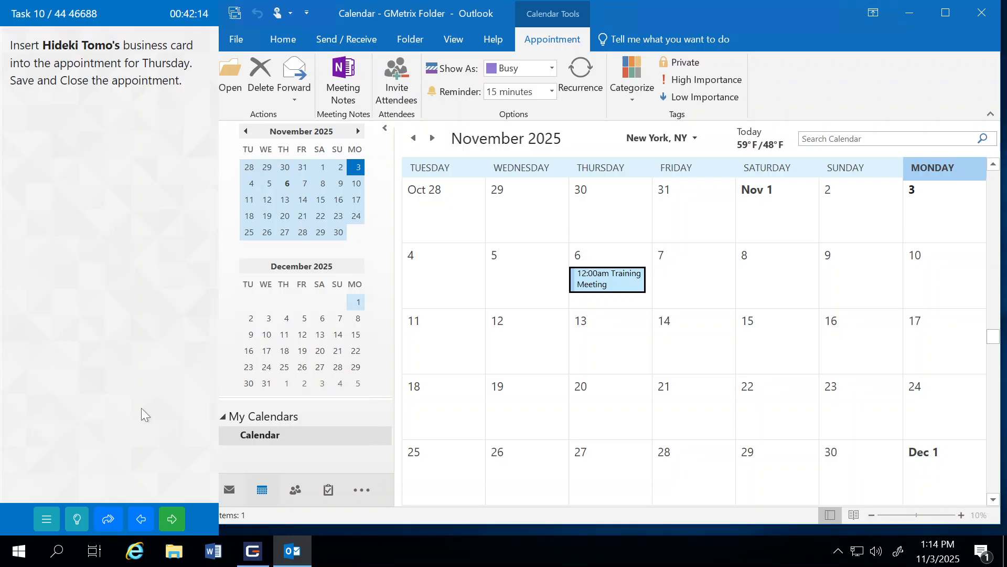
left_click(171, 518)
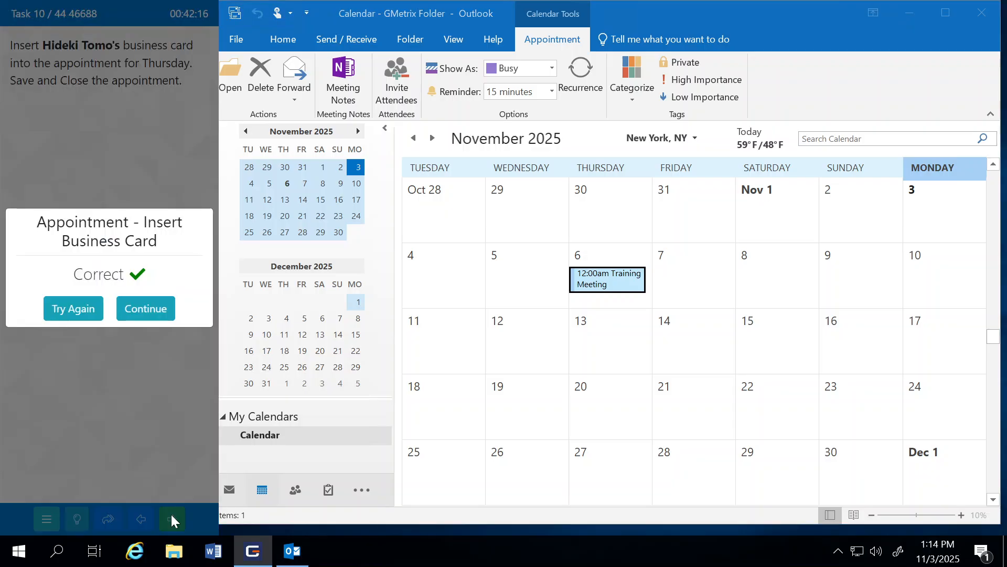
left_click(157, 317)
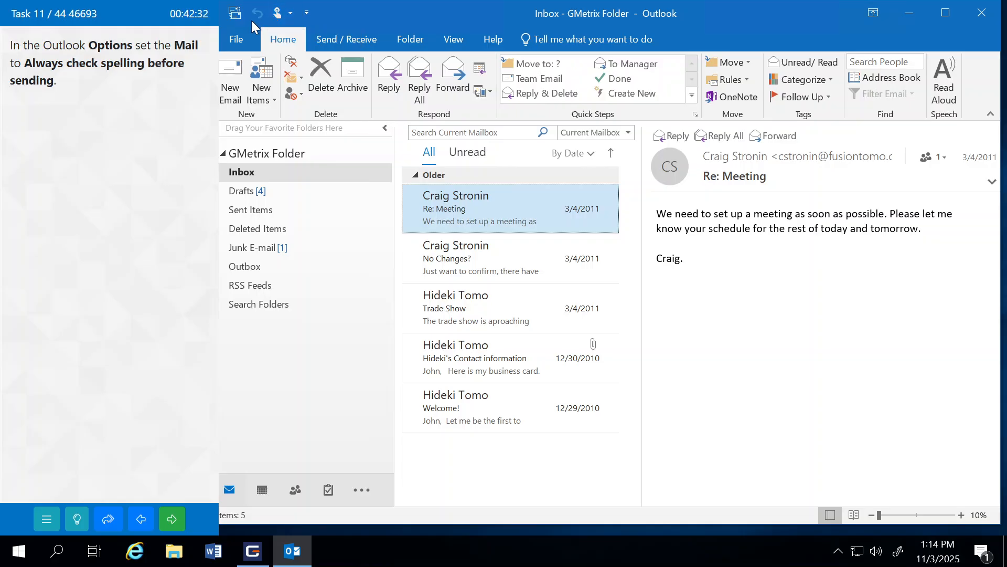
Step: Tick 'Always check spelling before sending' in Mail options, click OK, and submit the task
left_click(235, 40)
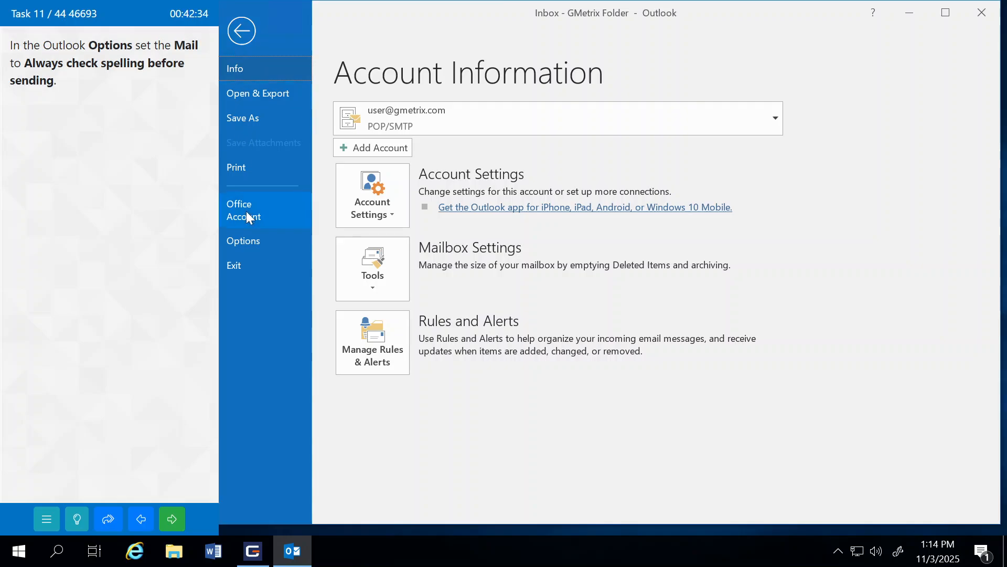
left_click(250, 239)
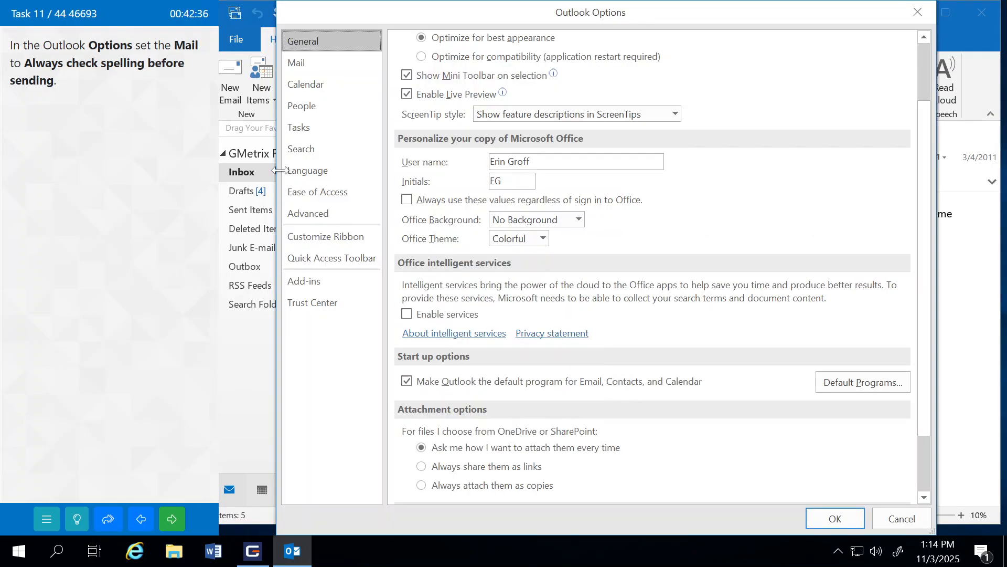
left_click(307, 65)
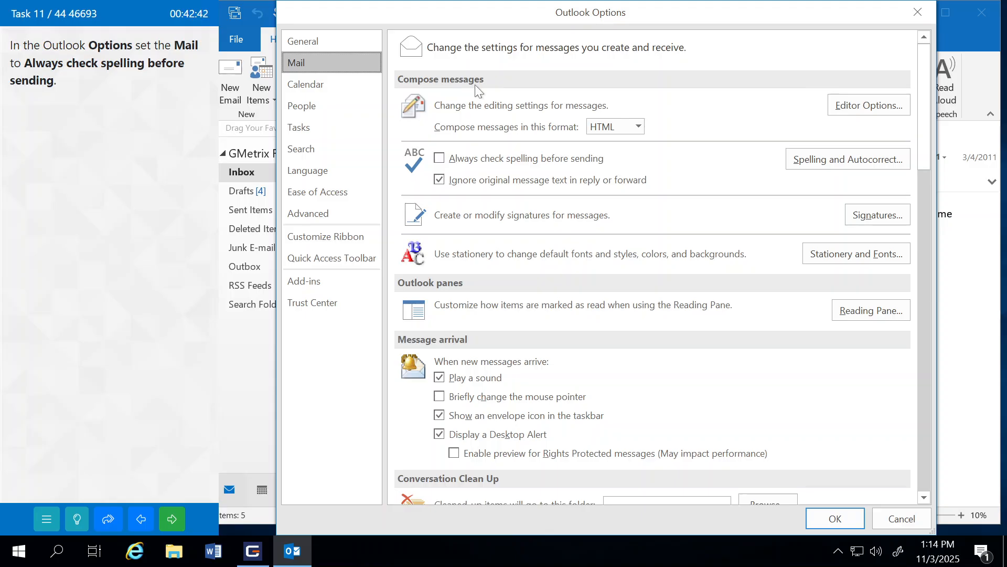
left_click(442, 159)
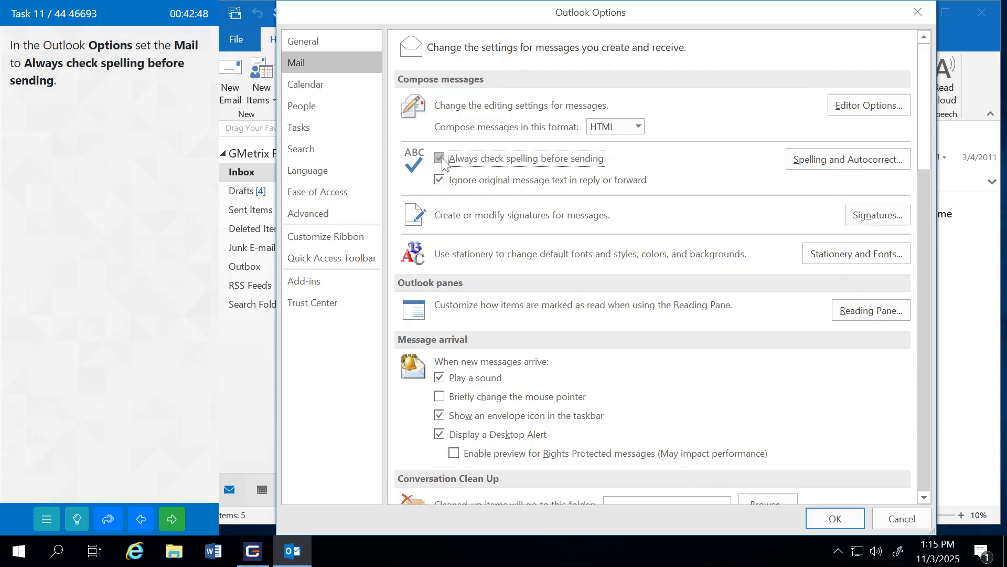
left_click(834, 518)
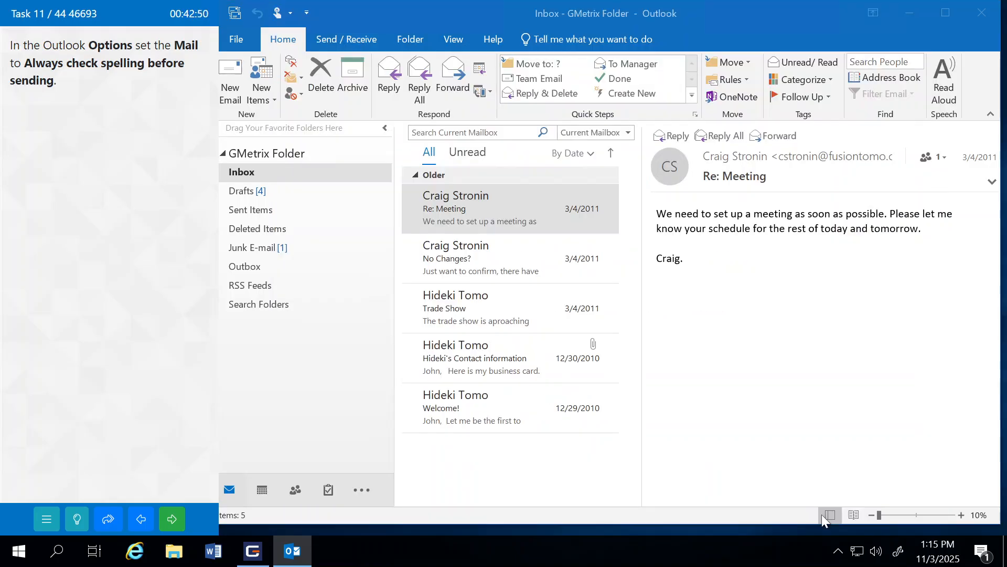
left_click(180, 520)
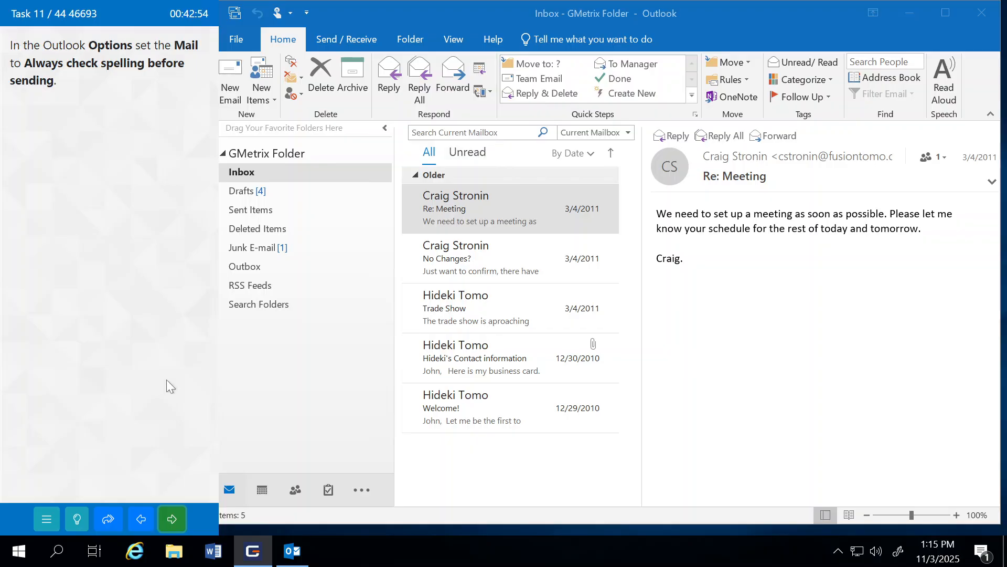
left_click(153, 323)
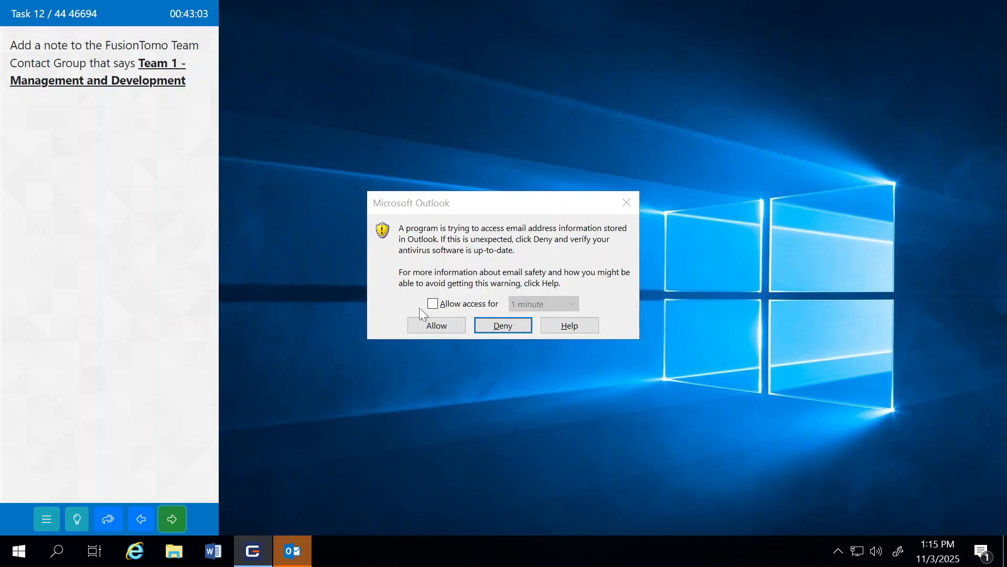
Step: Allow the program email access for 10 minutes, then switch to the People contacts list
left_click(431, 305)
left_click(530, 304)
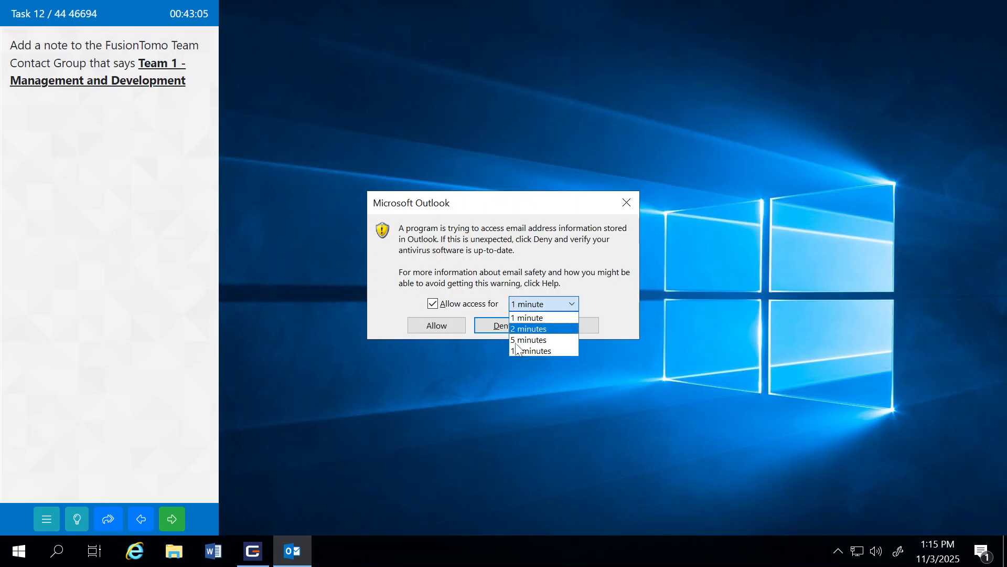
left_click(526, 350)
left_click(449, 327)
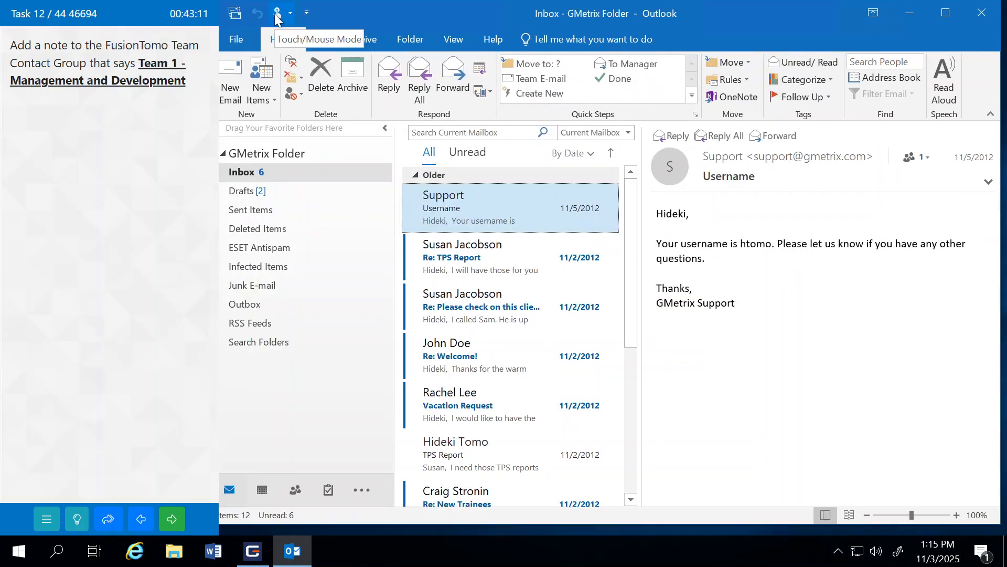
left_click(296, 490)
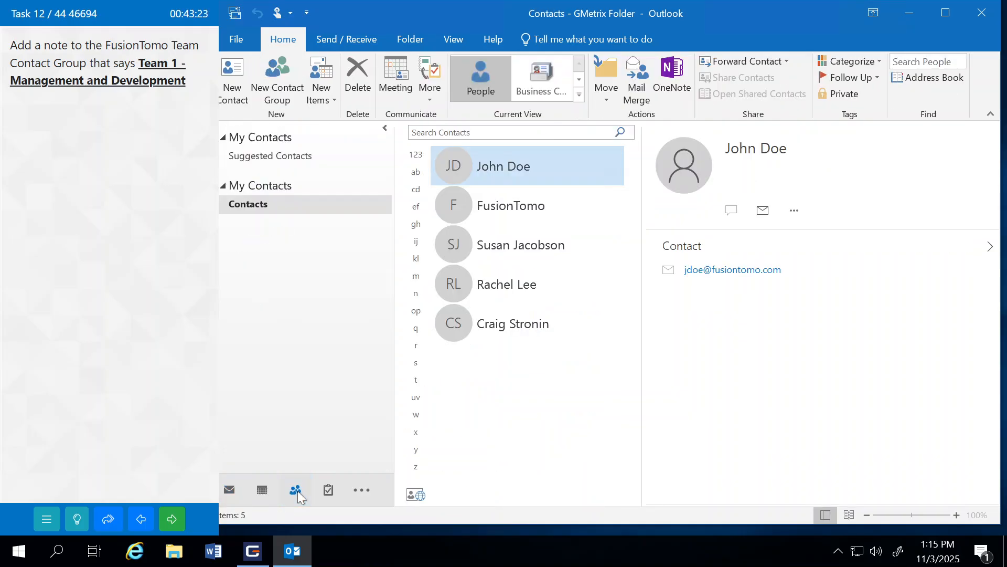
Step: Add the note 'Team 1 -Management and Development' to FusionTomo, save it, and submit
double_click(528, 205)
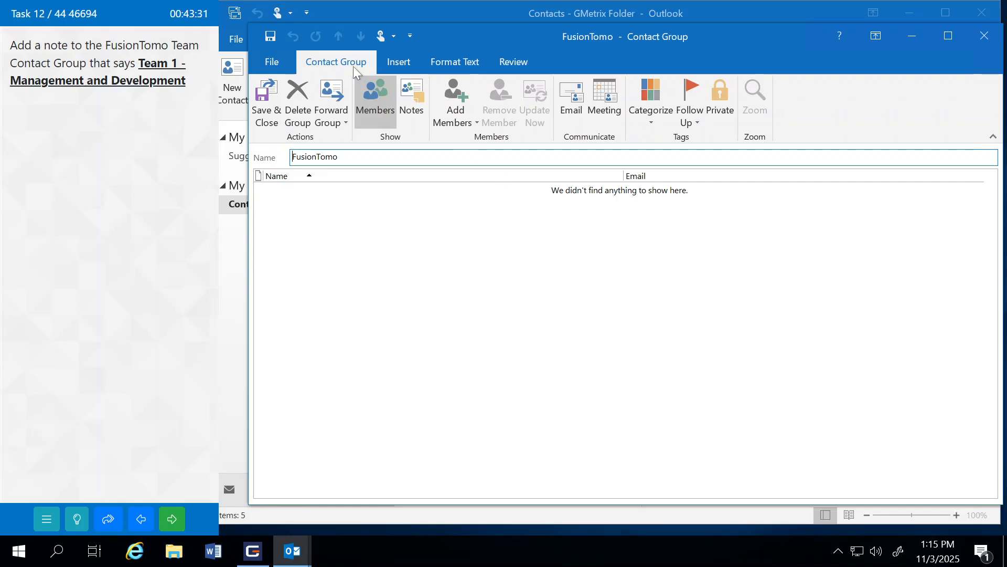
left_click(411, 96)
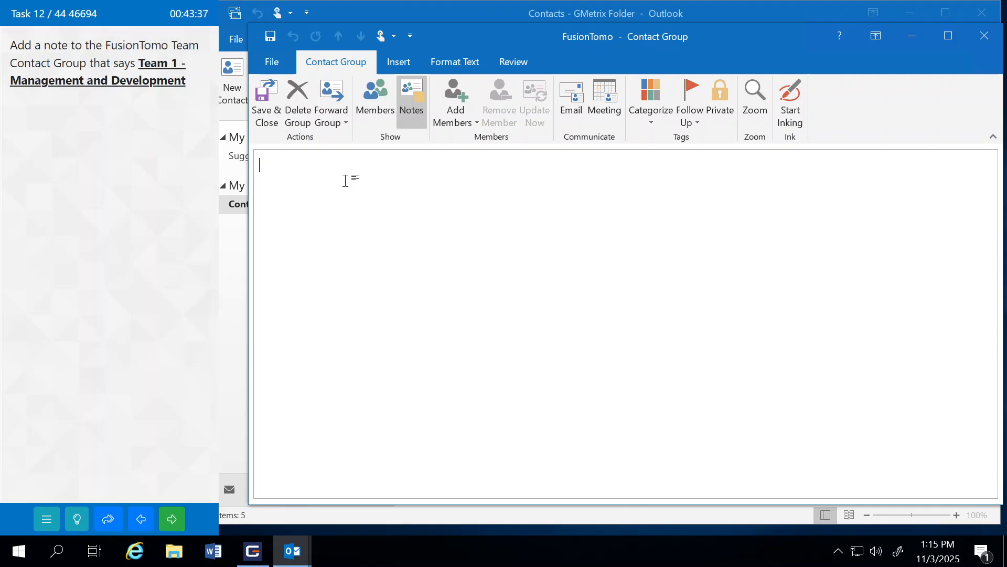
type("Team 1 -")
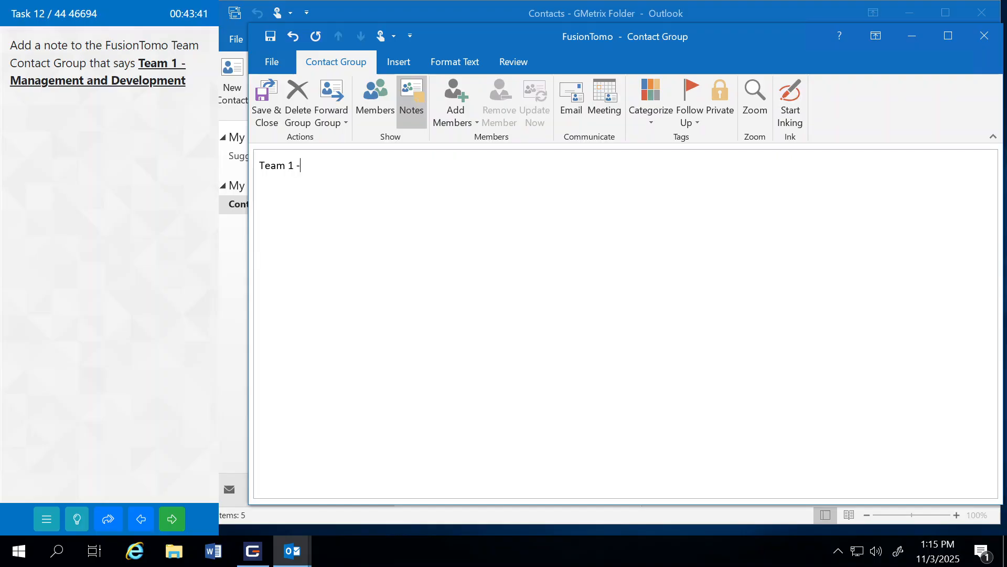
type("Management and D")
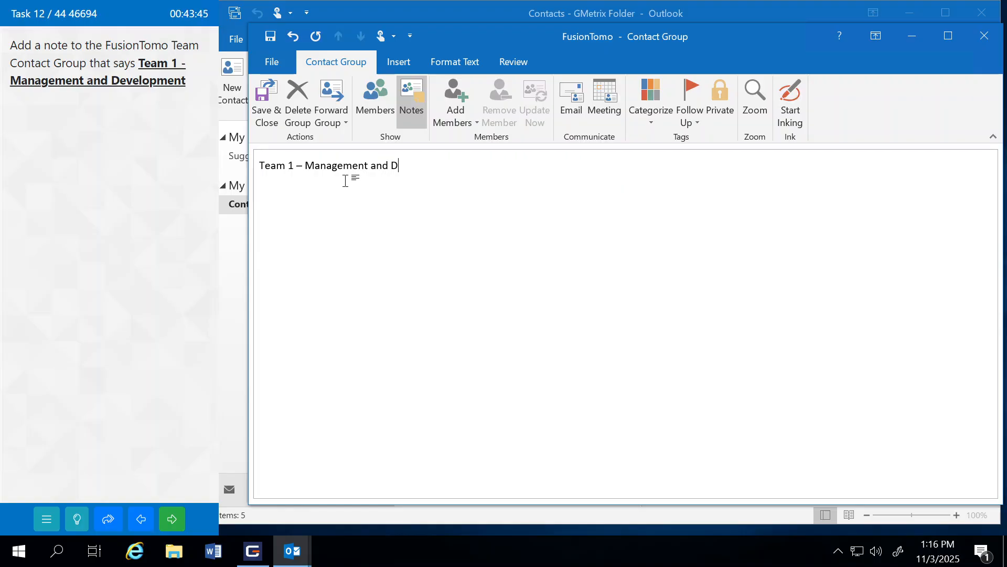
type("evelopment")
left_click(262, 106)
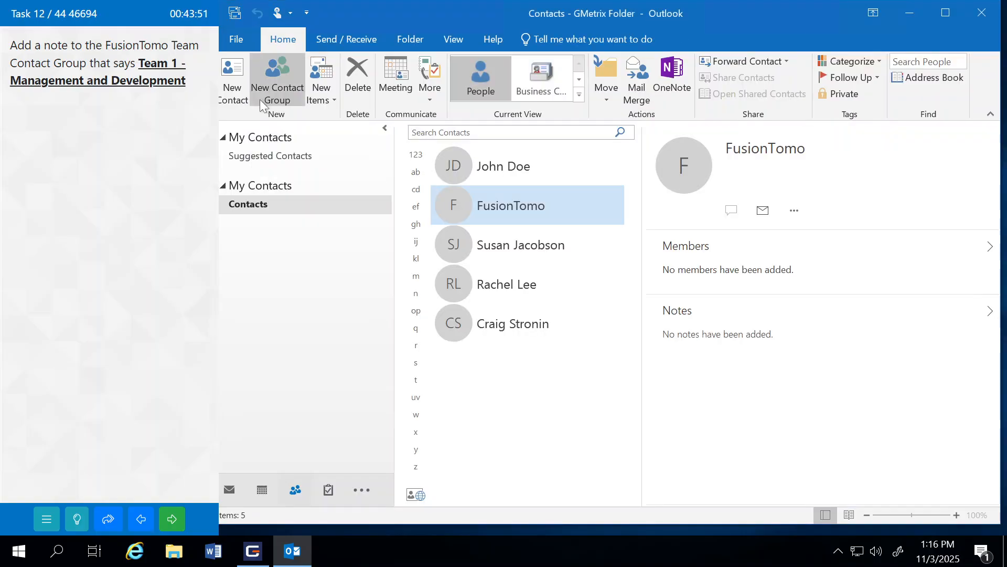
left_click(171, 519)
left_click(146, 309)
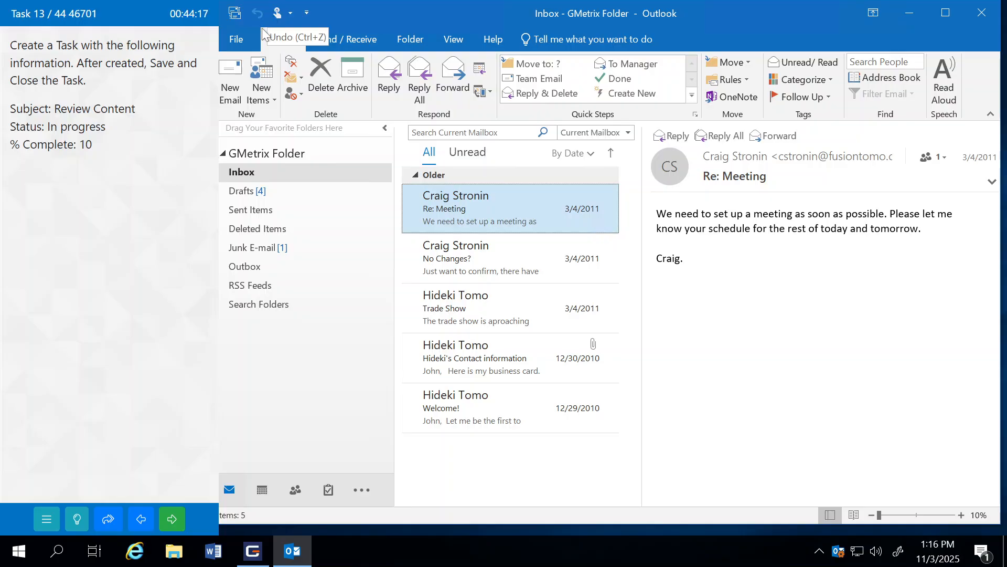
Step: Create a new task titled 'Review Content' with status In Progress
left_click(264, 85)
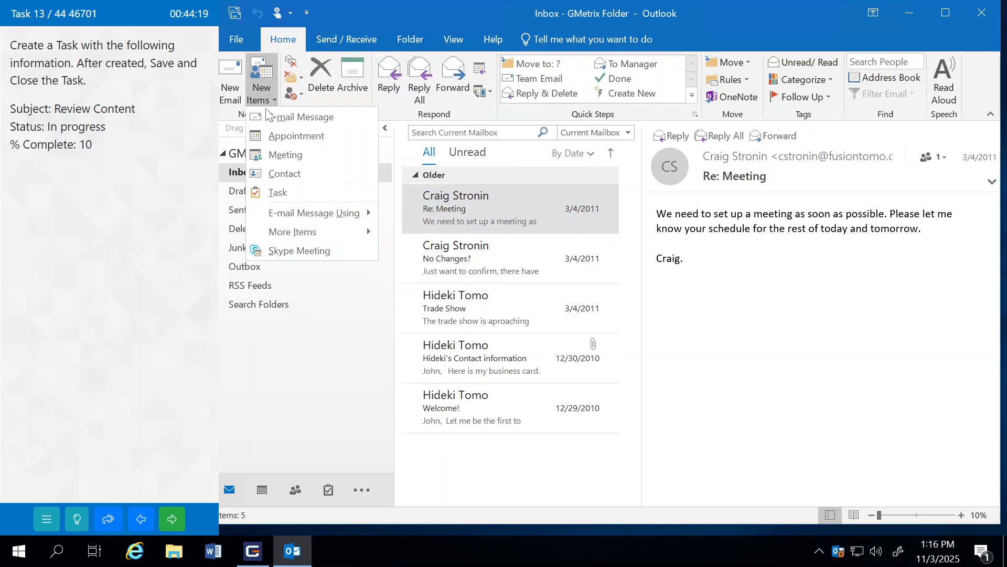
left_click(285, 193)
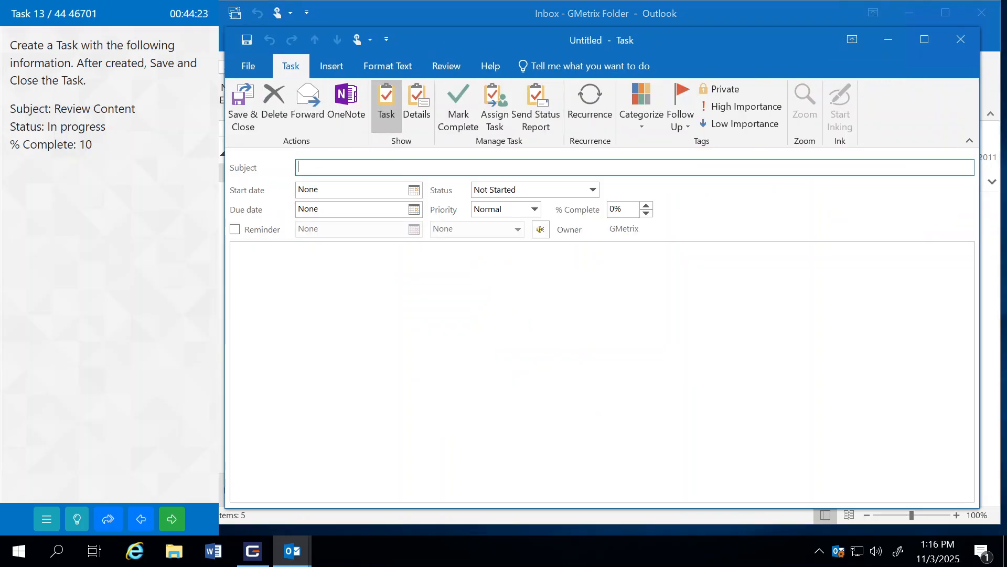
type("Review Content")
left_click(517, 191)
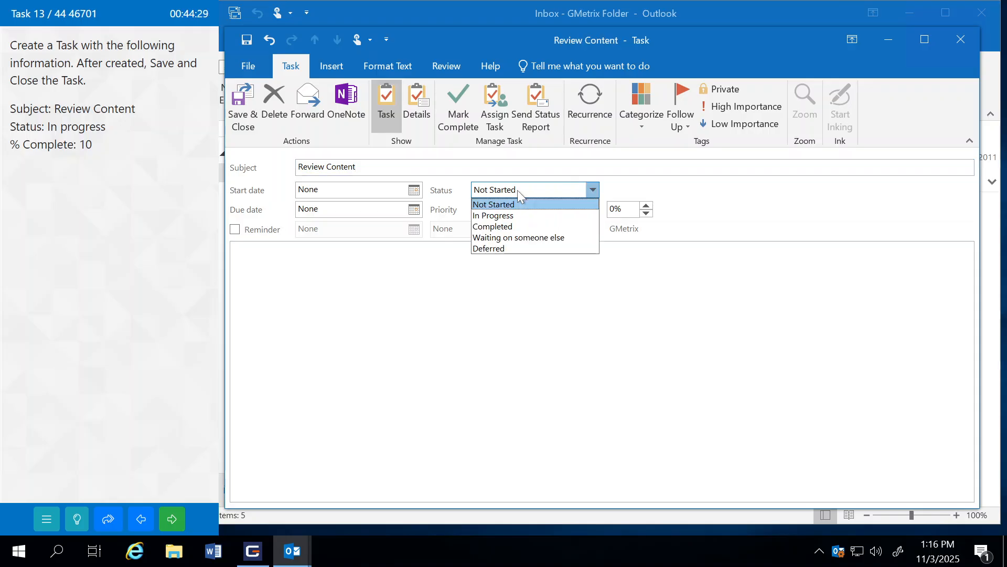
left_click(487, 215)
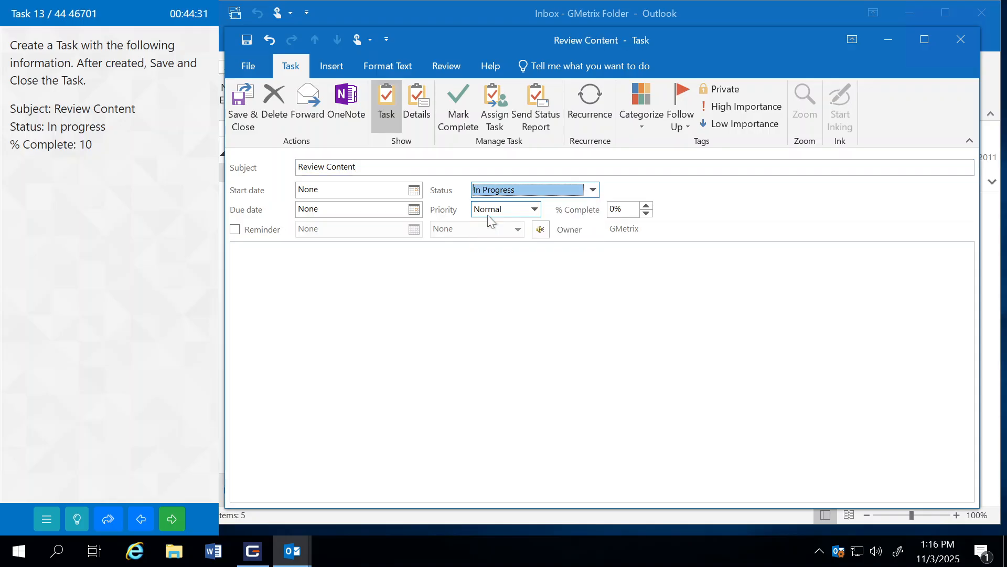
Step: Set % Complete to 10, save and close the task, and continue to the next exam task
left_click(609, 215)
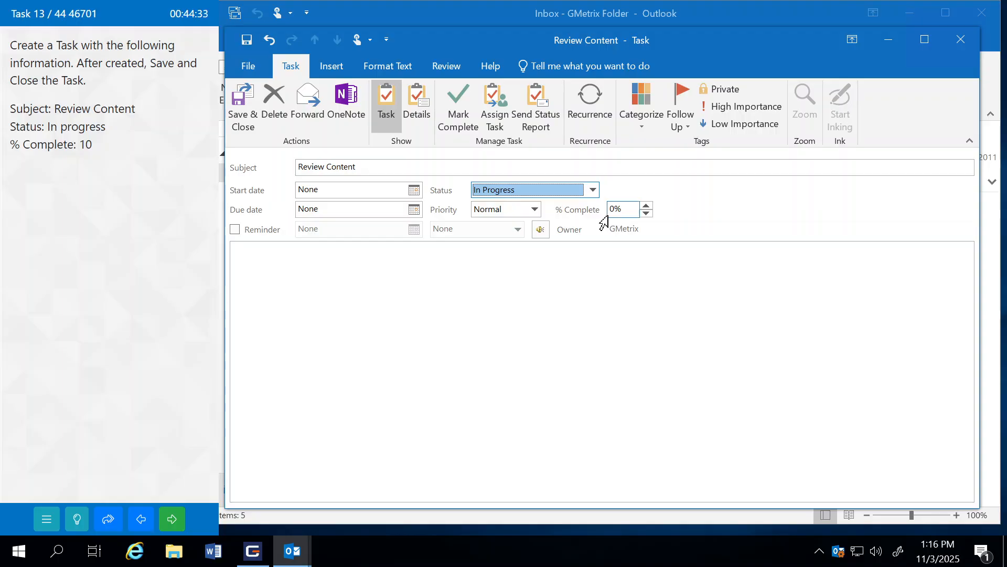
left_click(647, 205)
left_click(646, 205)
left_click(646, 205)
left_click(646, 205)
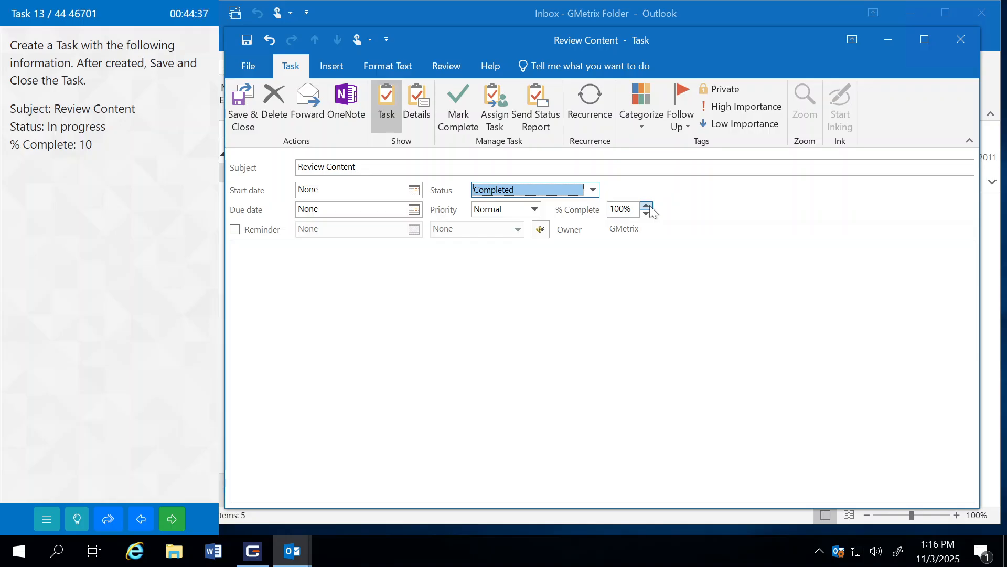
left_click(650, 214)
left_click(650, 215)
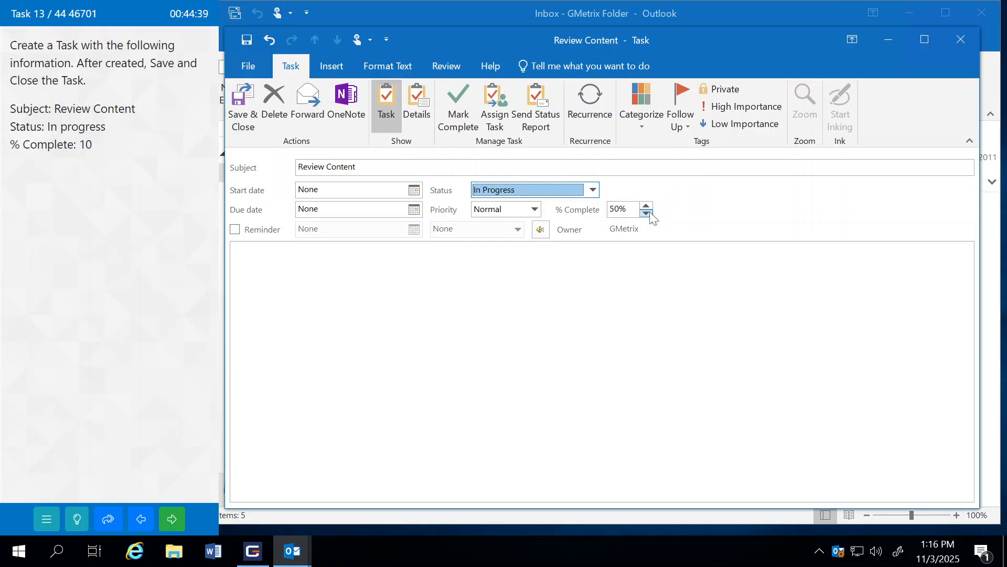
left_click(650, 215)
left_click(614, 209)
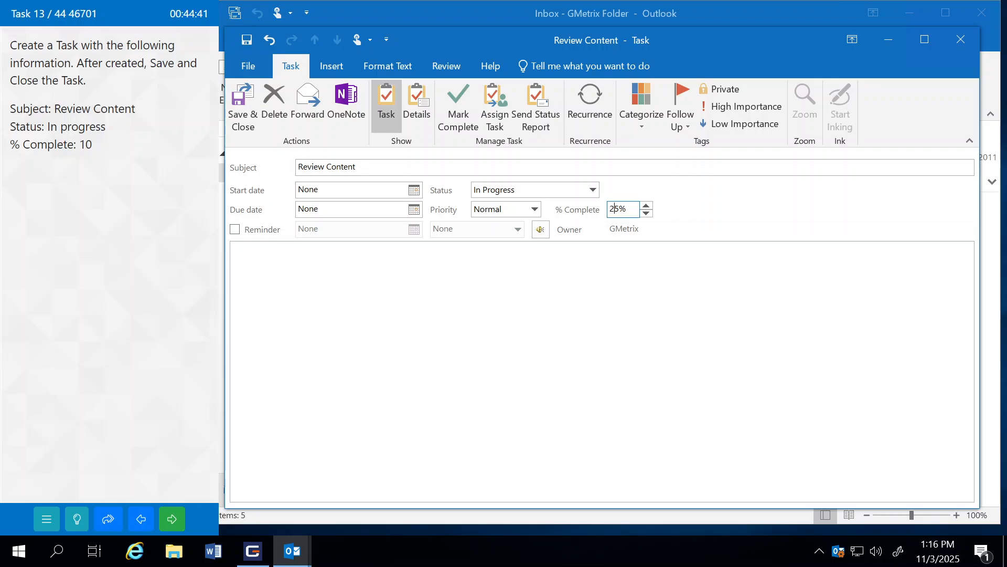
double_click(614, 209)
type("10")
left_click(595, 312)
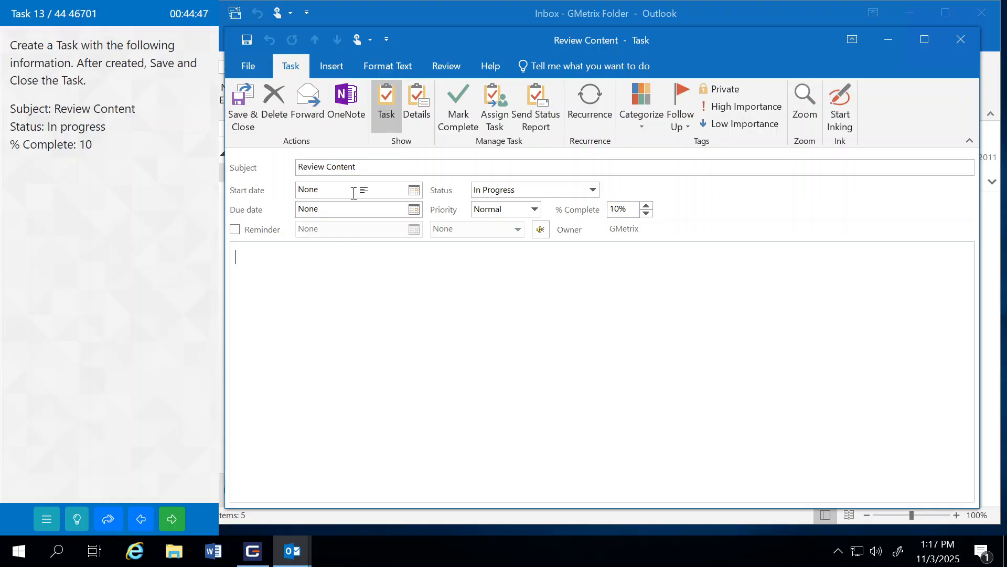
left_click(243, 107)
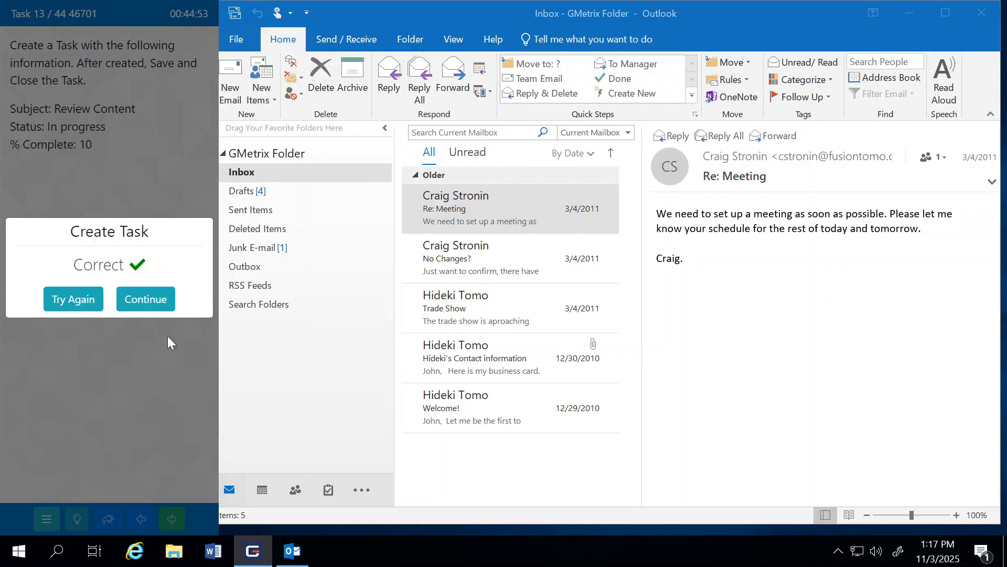
left_click(168, 304)
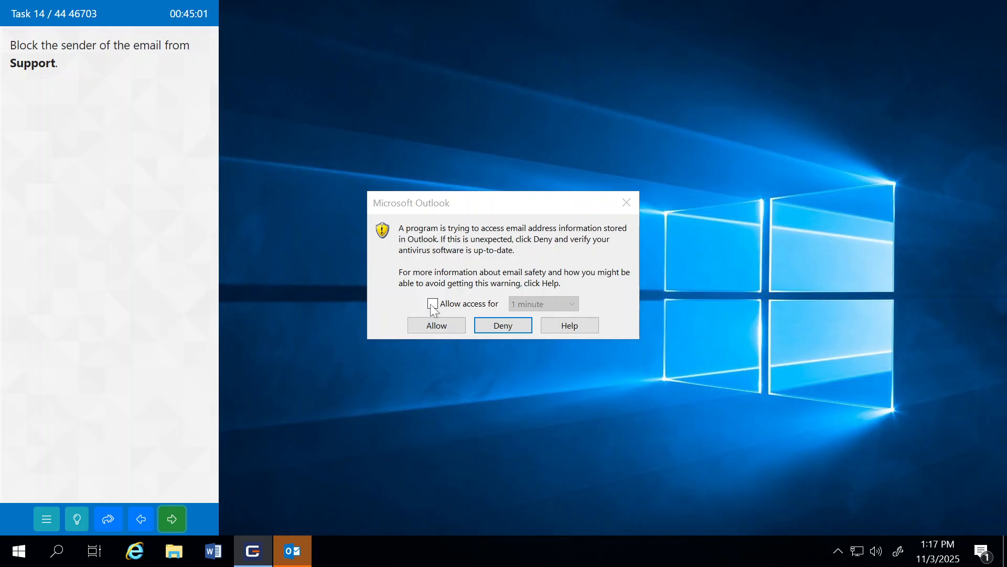
Step: Allow the exam program access to Outlook for 10 minutes
left_click(432, 304)
left_click(540, 304)
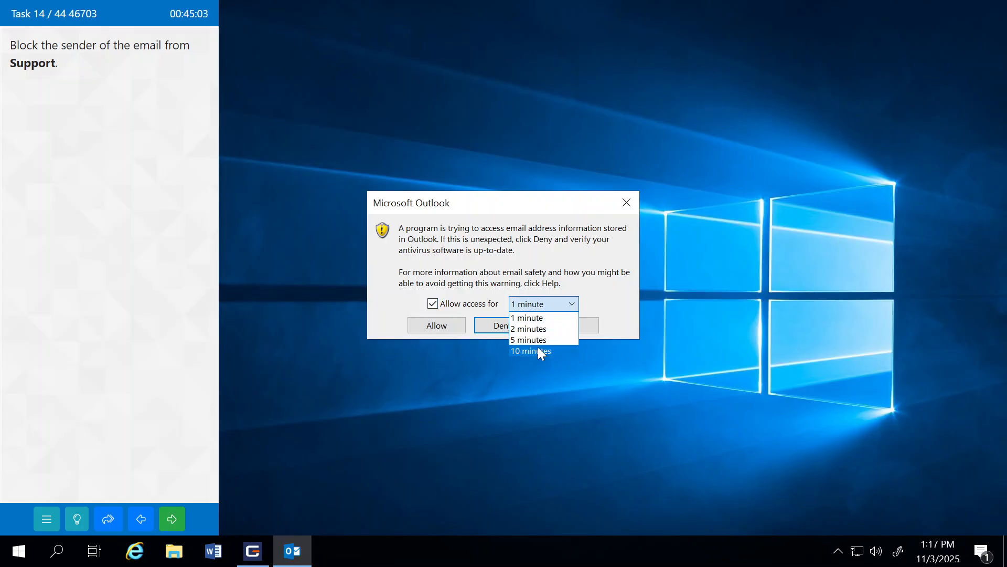
left_click(537, 350)
left_click(442, 329)
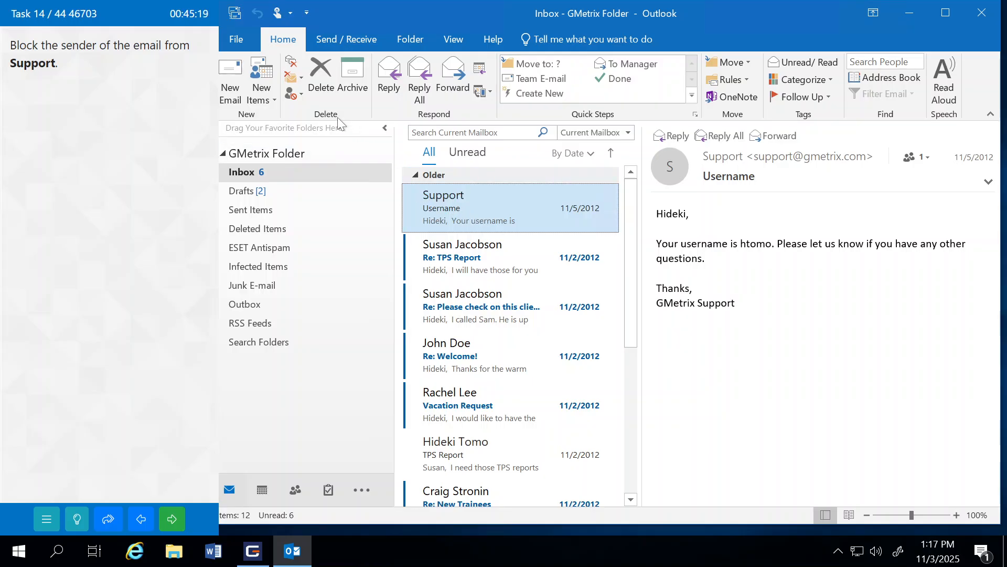
Step: Block the sender of the Support email via Junk > Block Sender
left_click(301, 96)
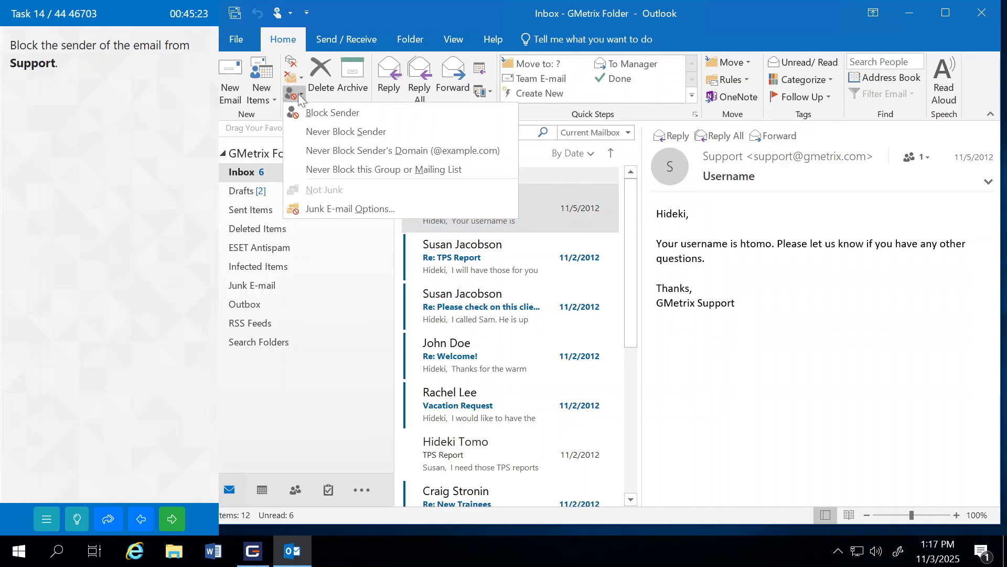
left_click(300, 96)
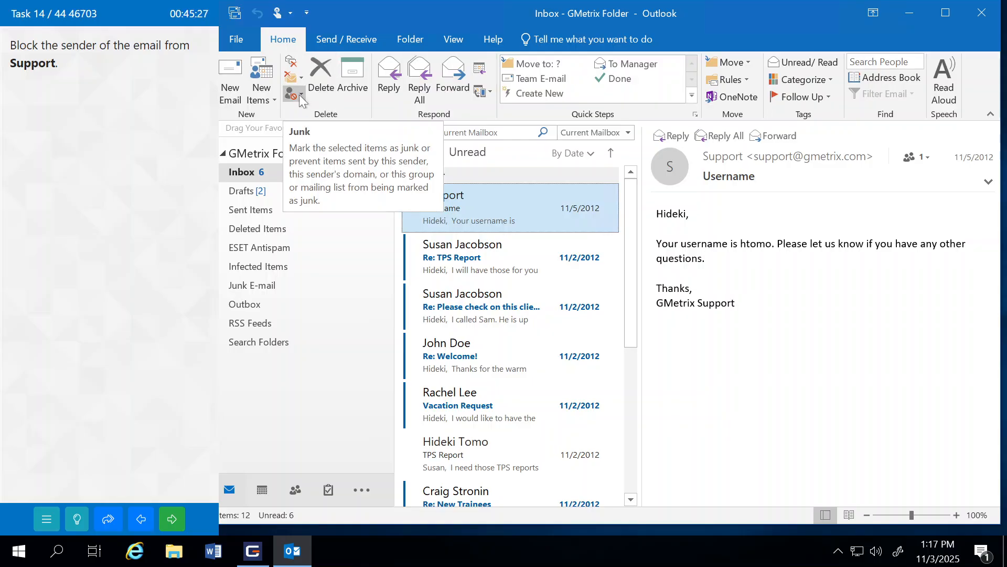
left_click(301, 96)
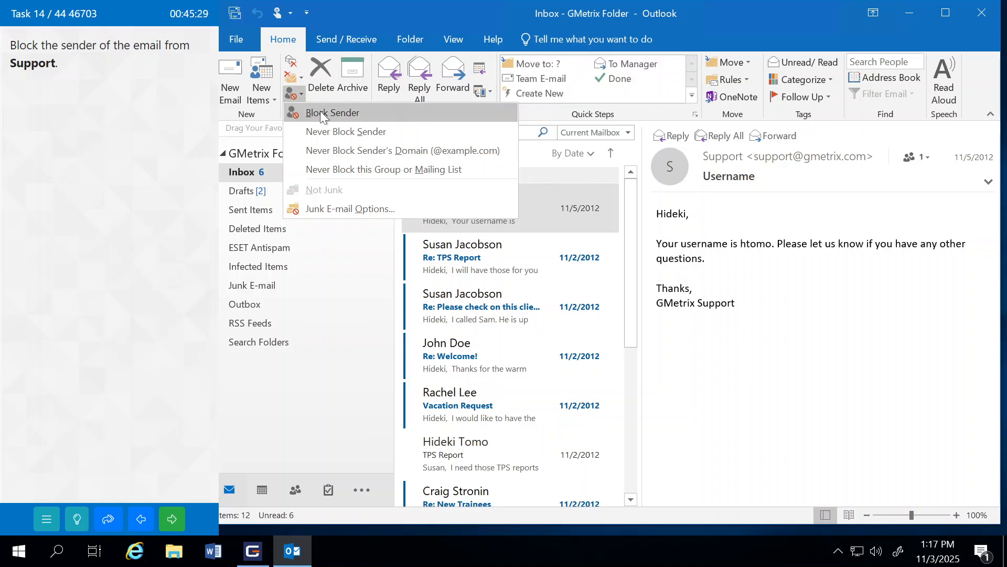
left_click(320, 111)
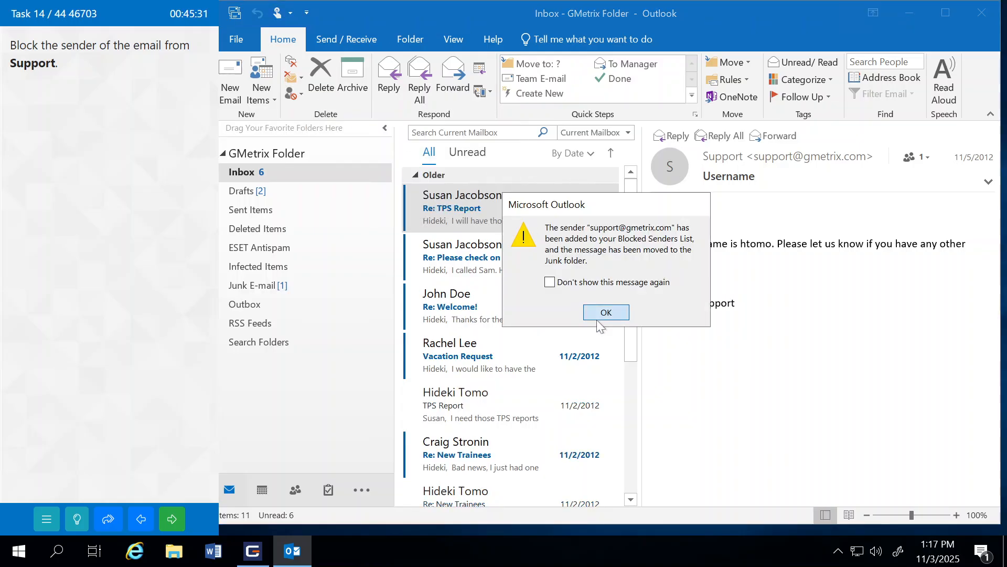
left_click(603, 312)
Step: Submit the task and continue to Task 15
left_click(171, 523)
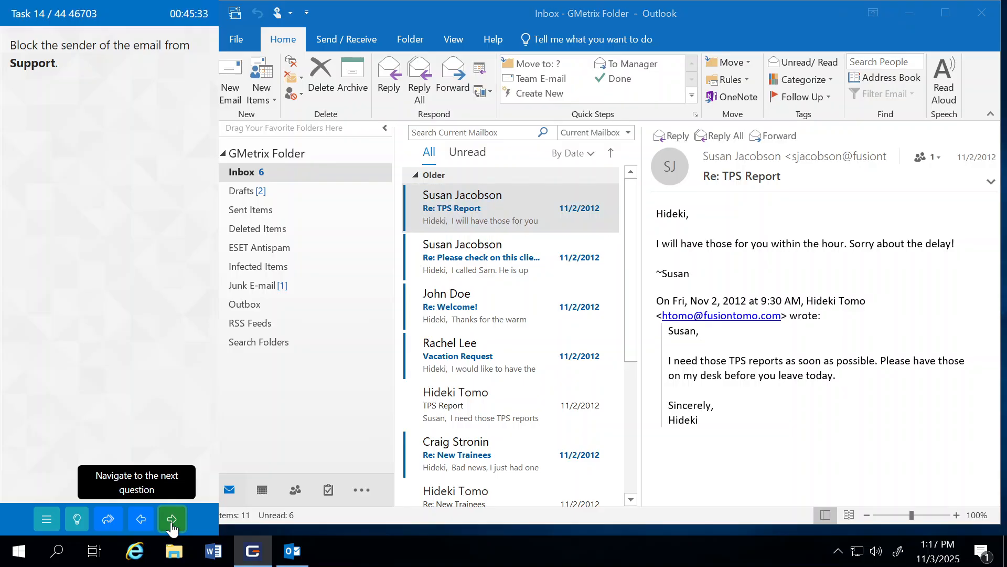
left_click(171, 525)
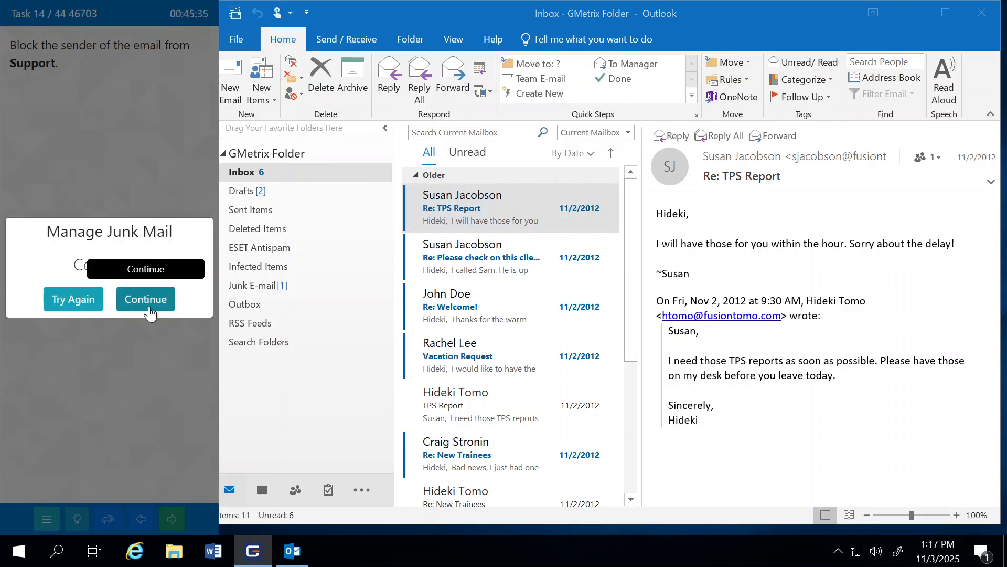
left_click(148, 303)
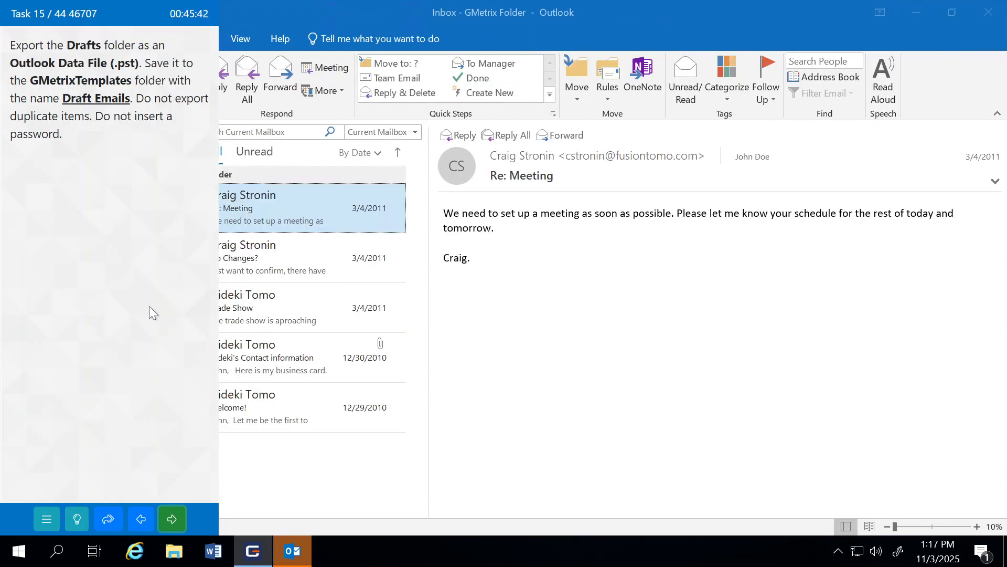
Step: With the Drafts folder selected, launch the Import/Export wizard from File > Open & Export
double_click(259, 11)
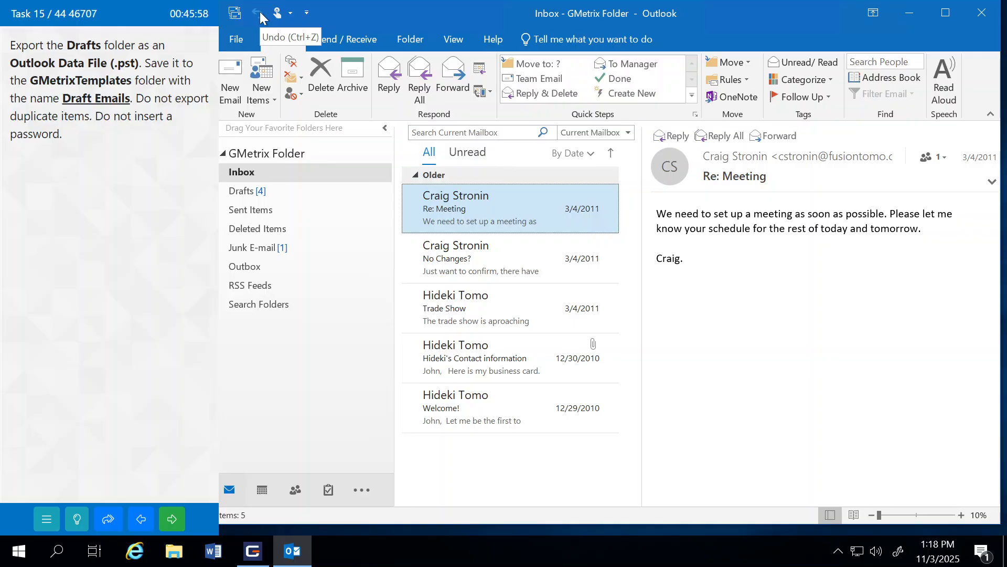
left_click(249, 193)
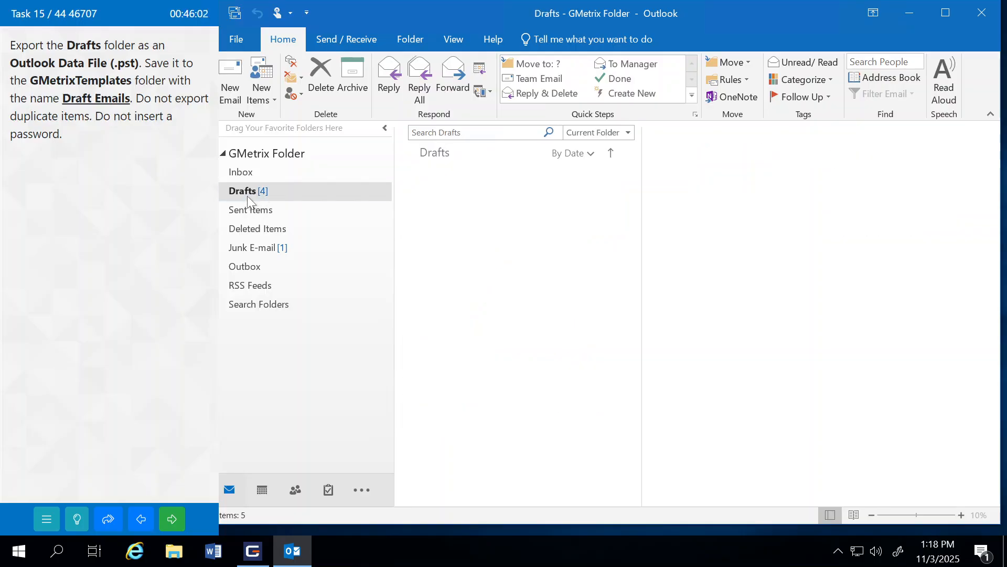
left_click(237, 39)
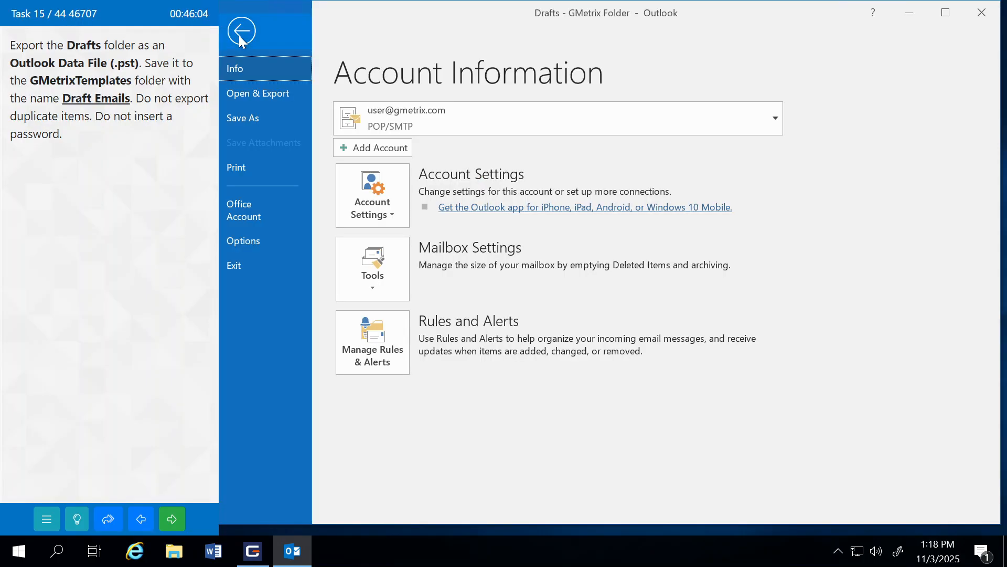
left_click(244, 96)
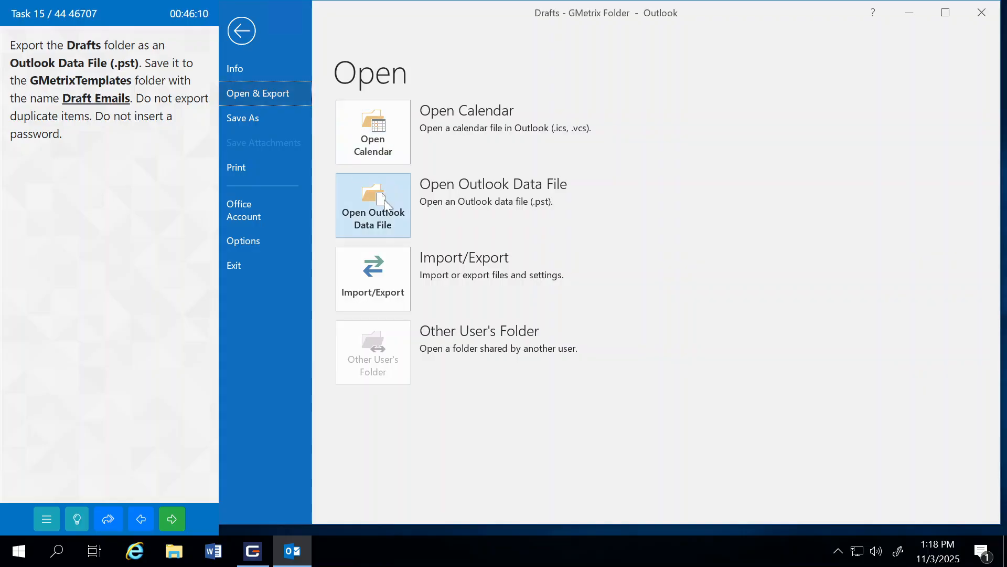
left_click(366, 297)
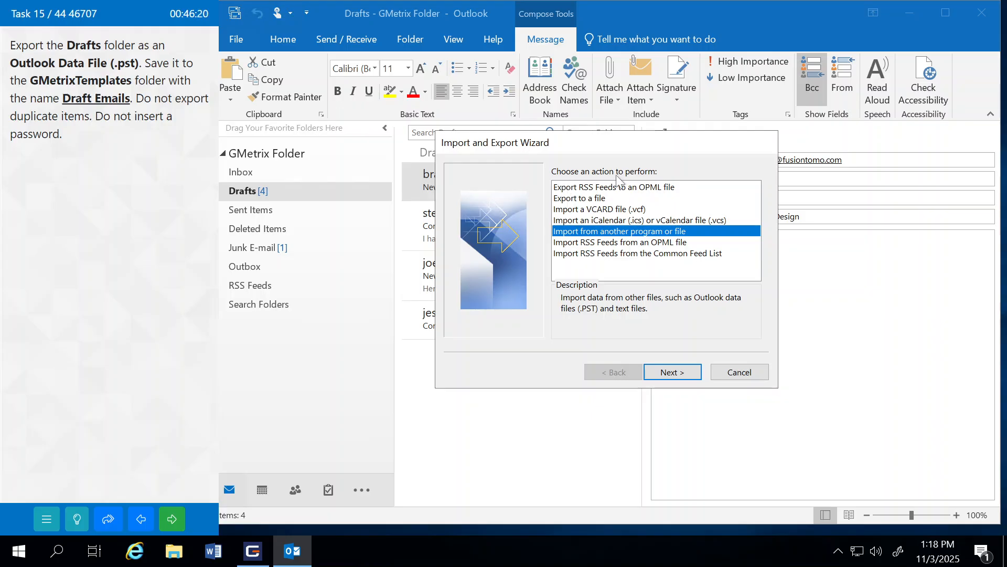
Step: Choose Export to a file as an Outlook Data File (.pst) with Drafts as the folder
left_click(565, 199)
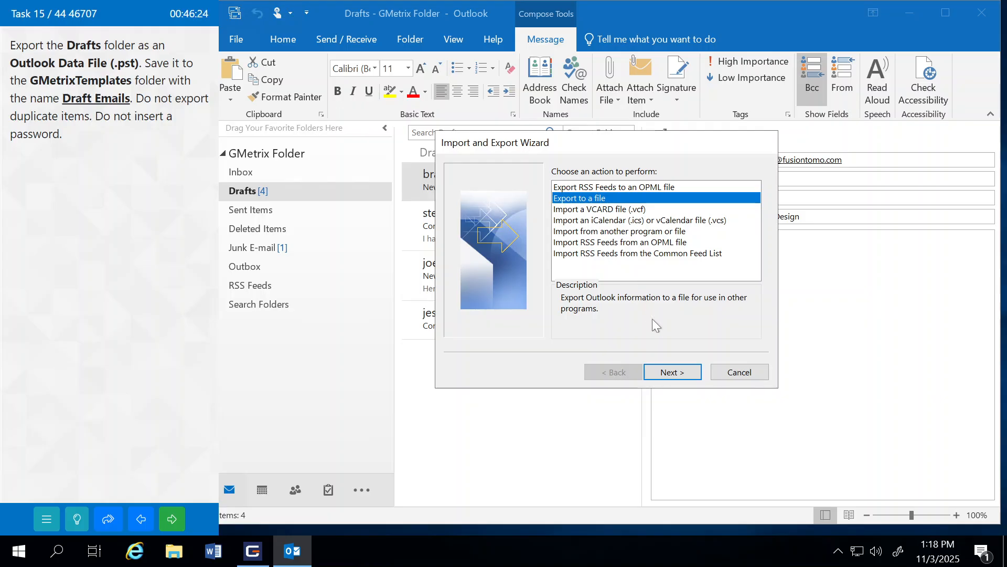
left_click(674, 373)
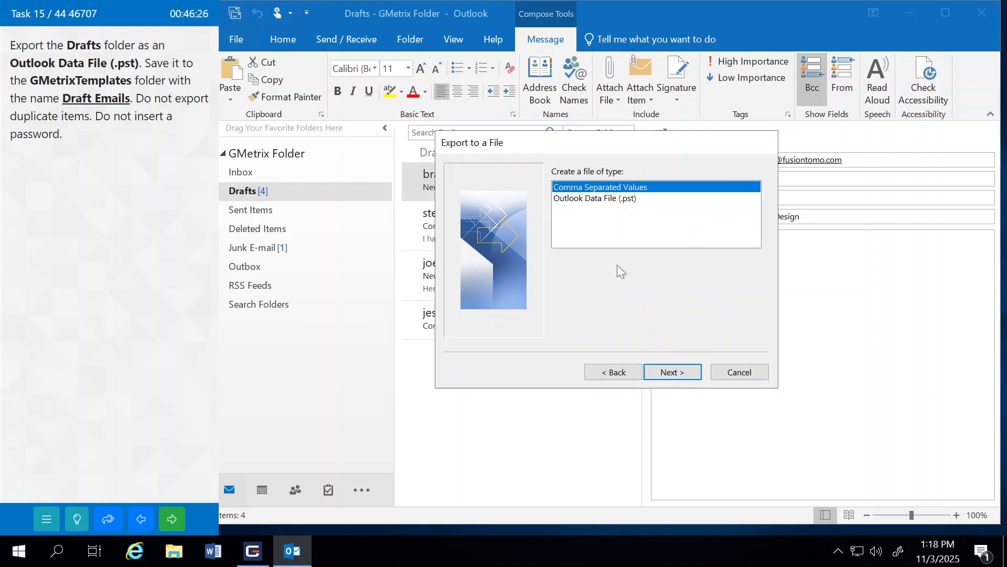
left_click(567, 204)
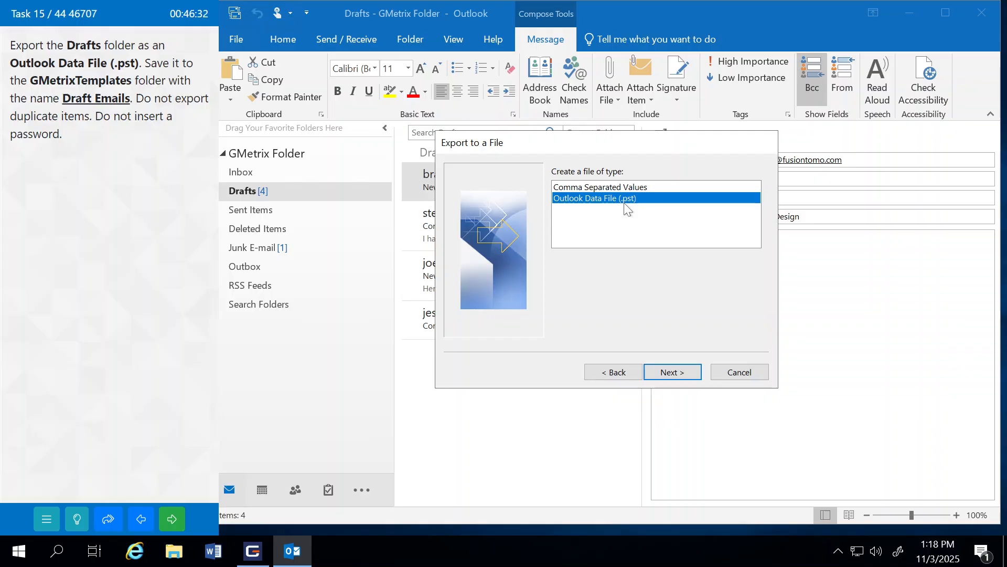
left_click(679, 370)
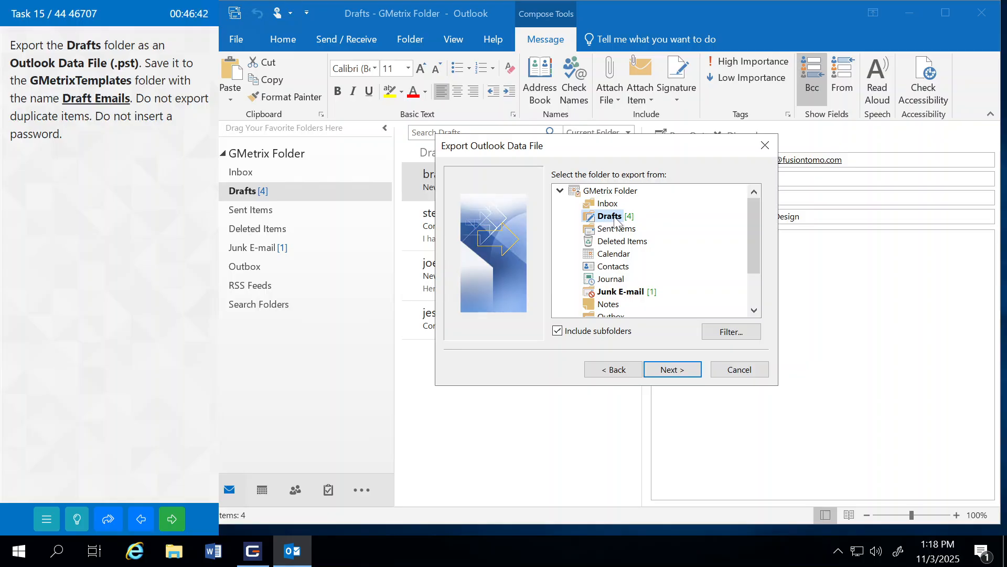
left_click(682, 367)
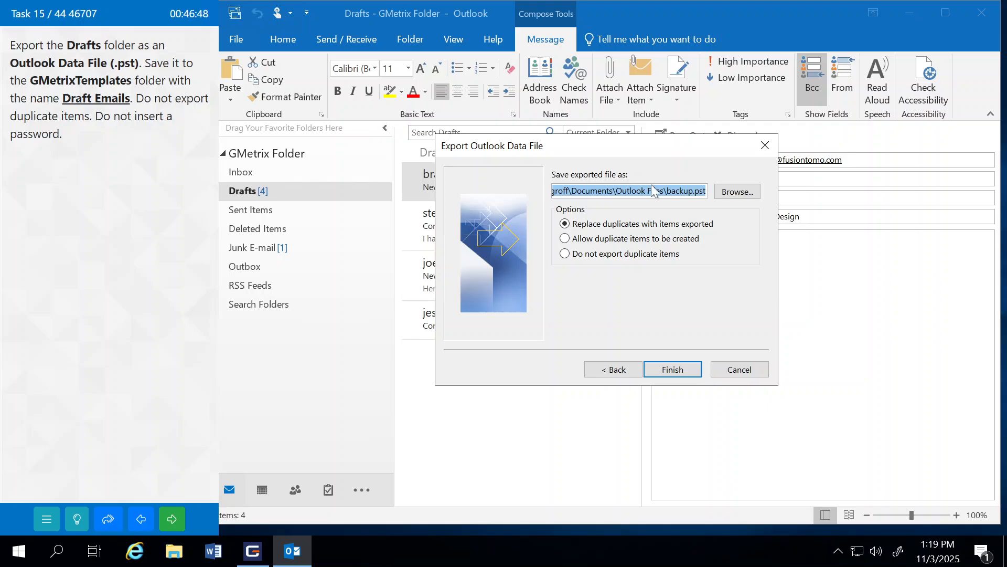
Step: Set the export file to 'Draft Emails' in the GMetrixTemplates folder
left_click(734, 193)
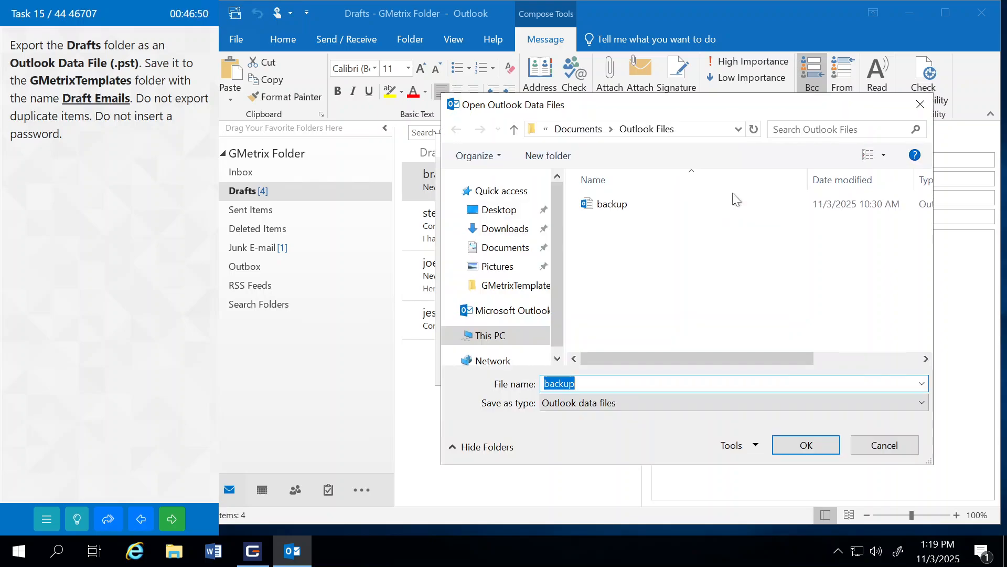
left_click(506, 290)
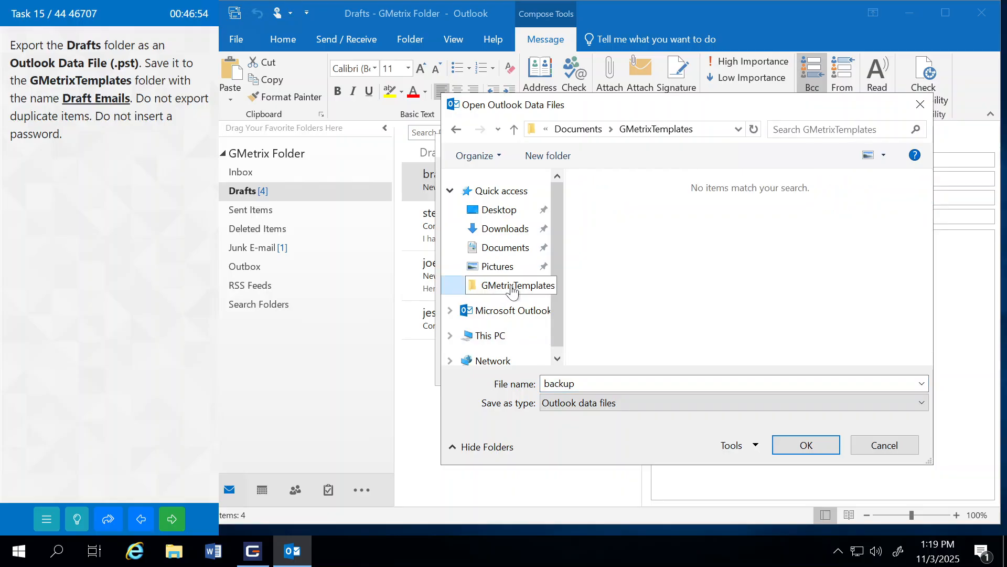
double_click(559, 383)
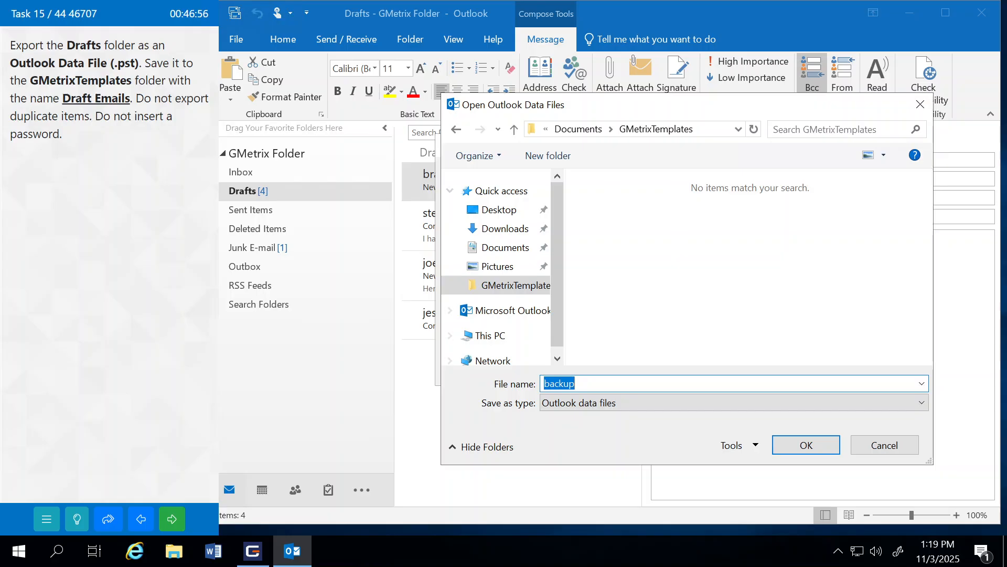
type("Draft Emails")
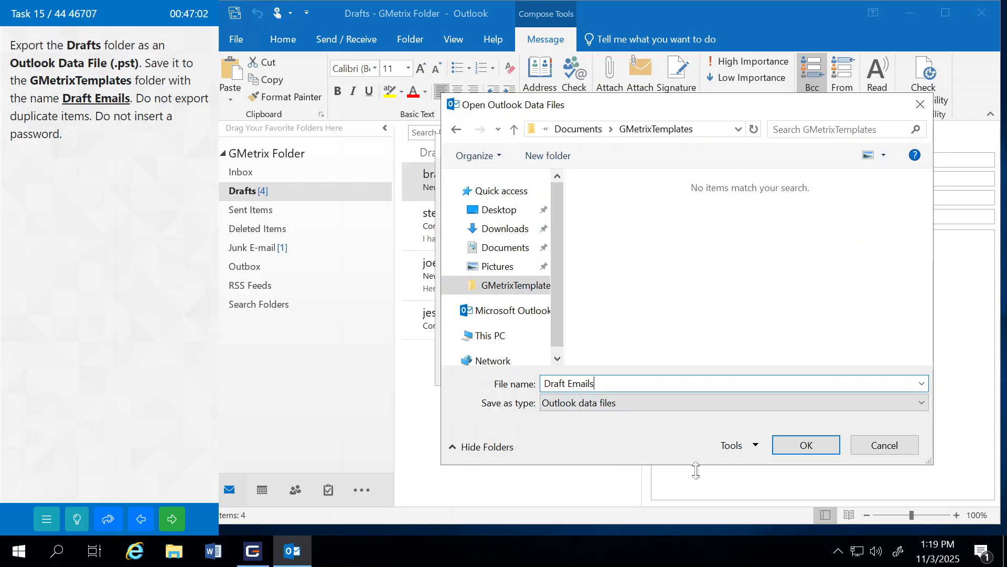
left_click(793, 451)
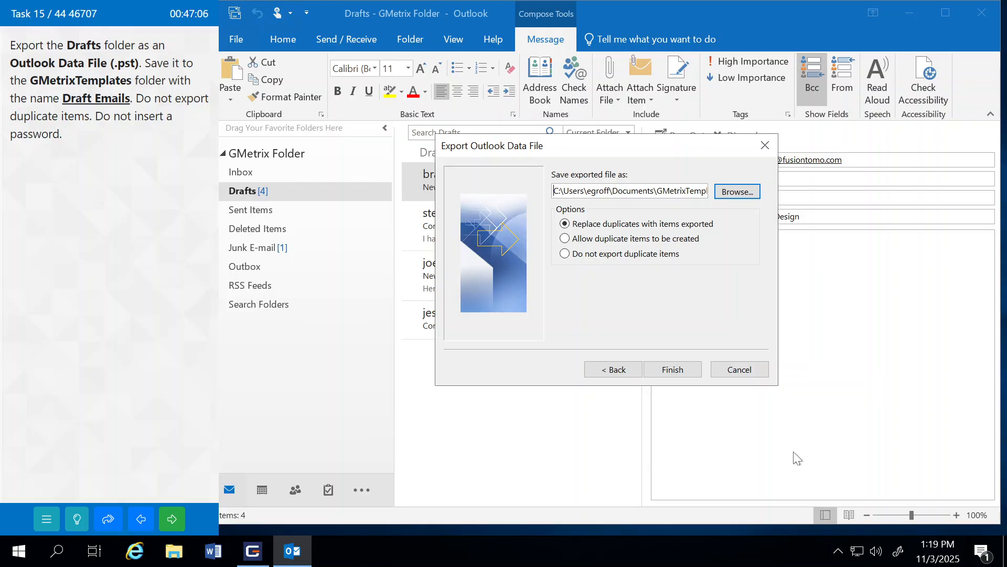
Step: Finish the export without duplicates and without a password, then submit and continue
left_click(570, 255)
left_click(687, 370)
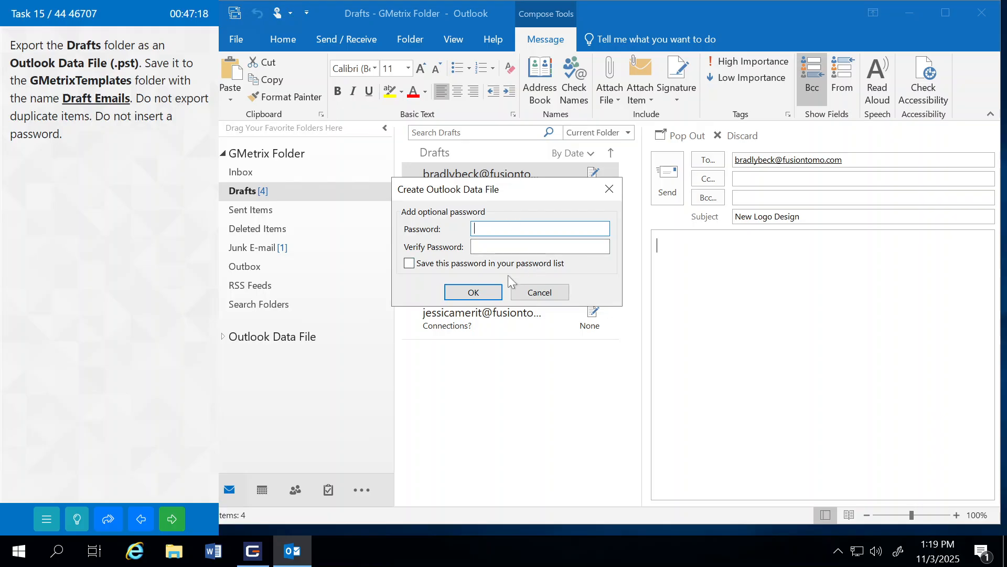
left_click(470, 292)
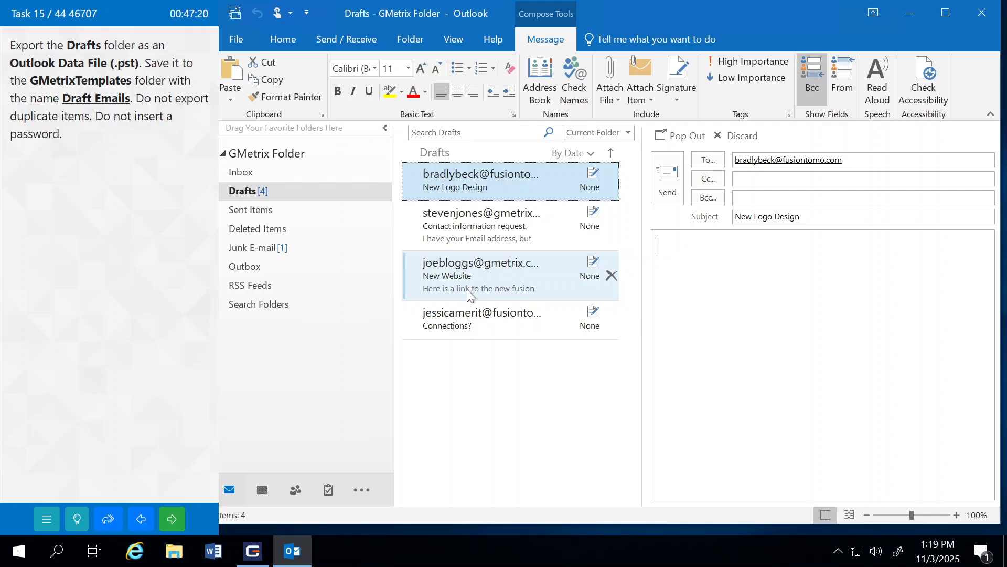
left_click(178, 513)
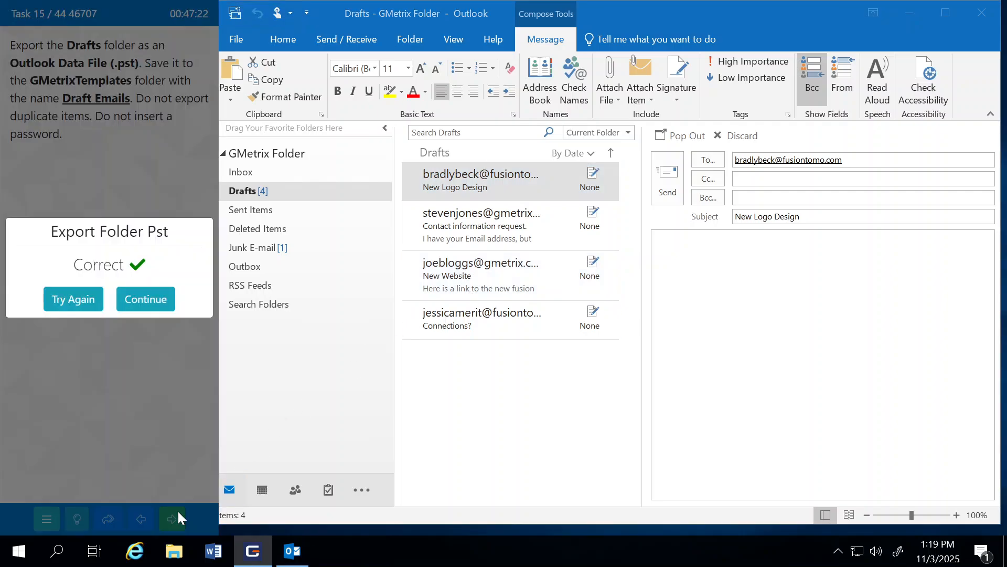
left_click(155, 300)
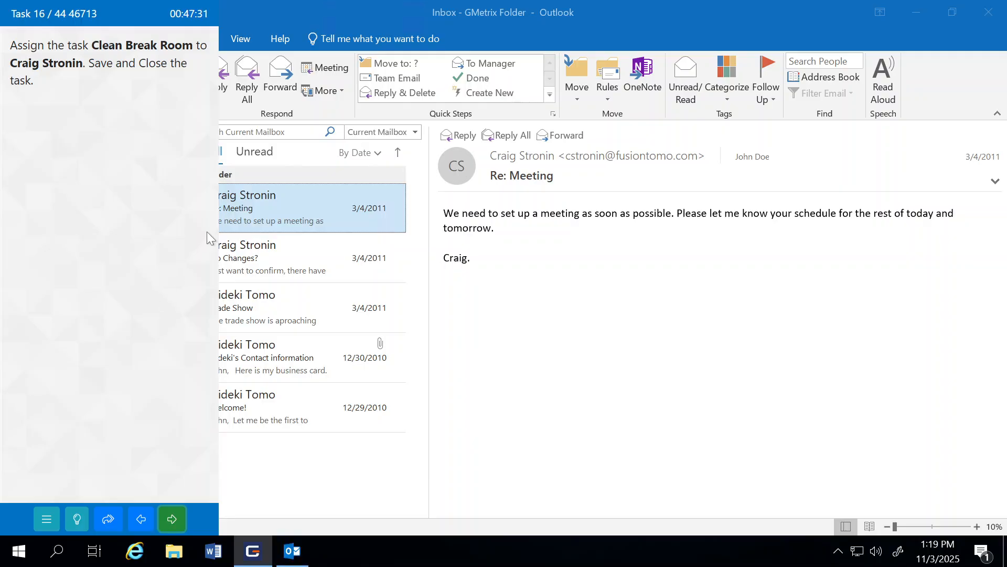
Step: Open the Clean Break Room task from the To-Do List
double_click(269, 13)
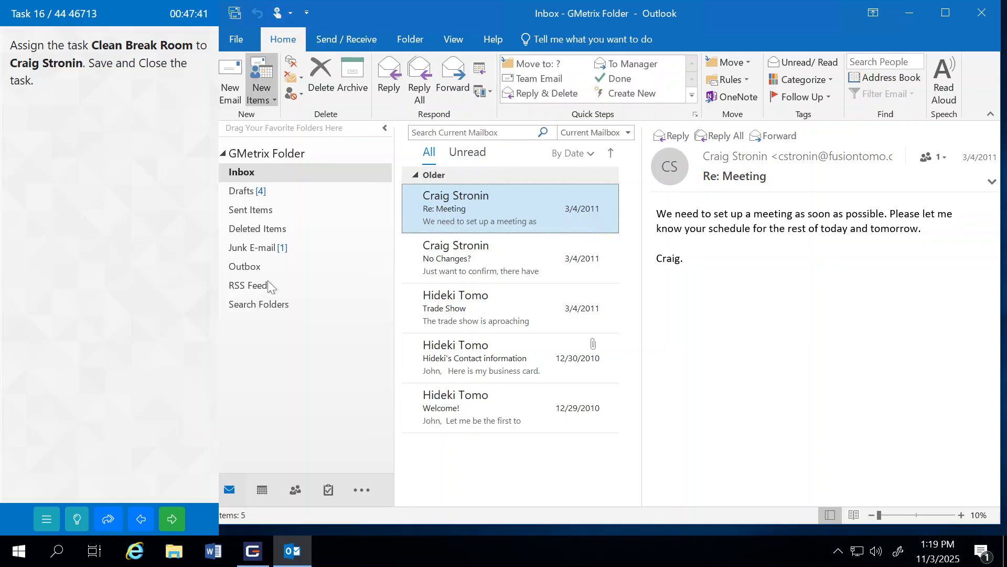
left_click(329, 490)
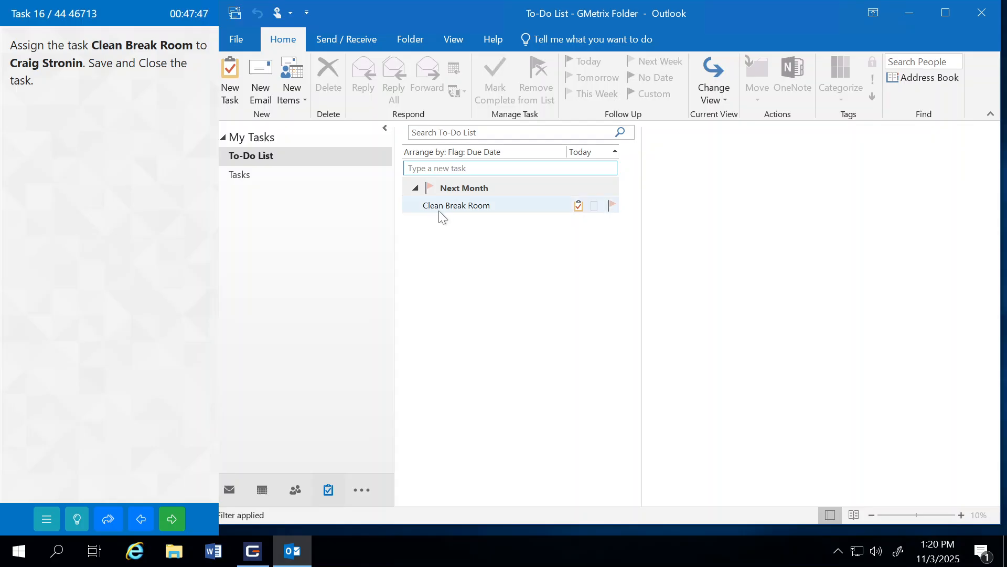
double_click(478, 207)
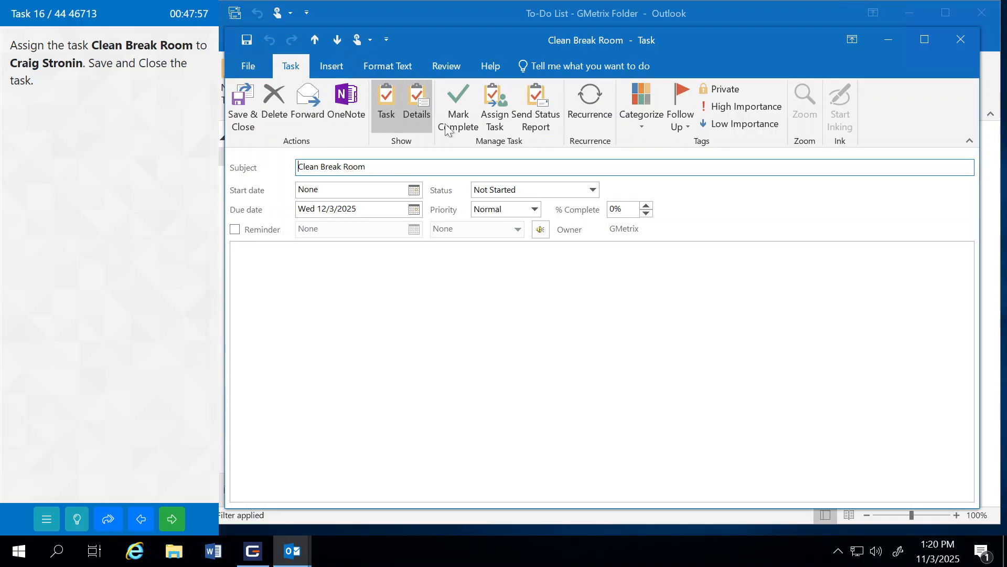
Step: Assign the task to the requested contact, save and close it, and submit for checking
left_click(495, 108)
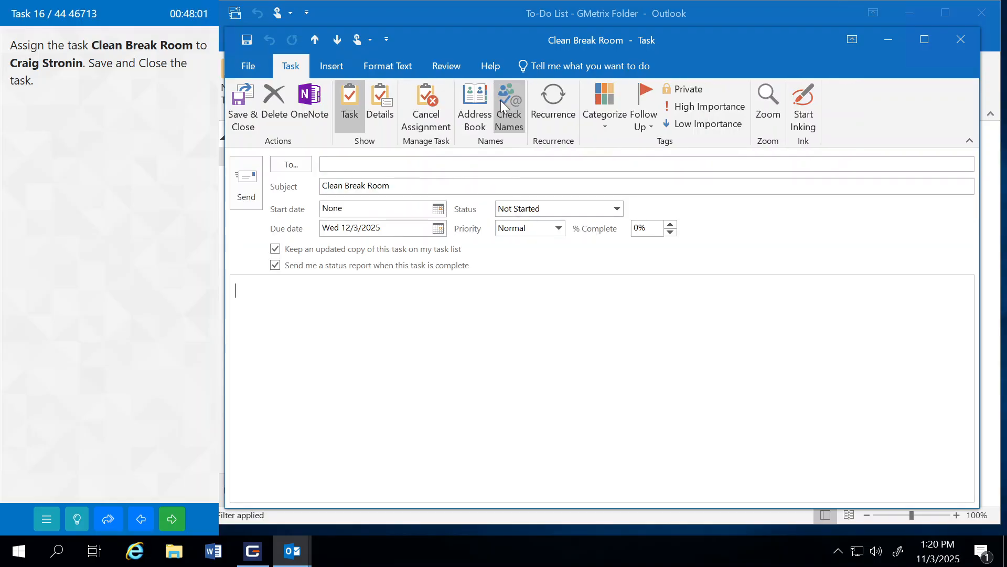
left_click(293, 166)
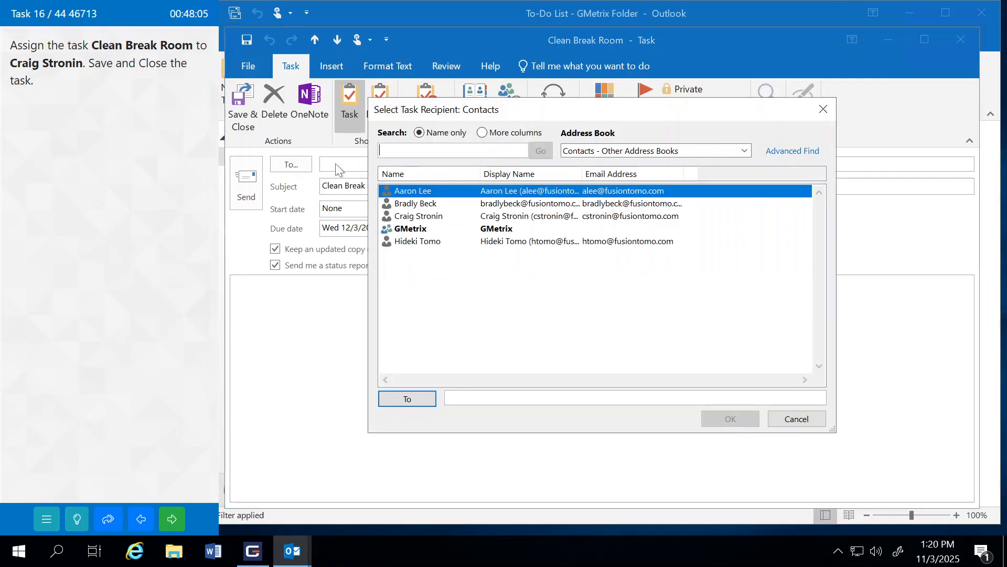
left_click(415, 217)
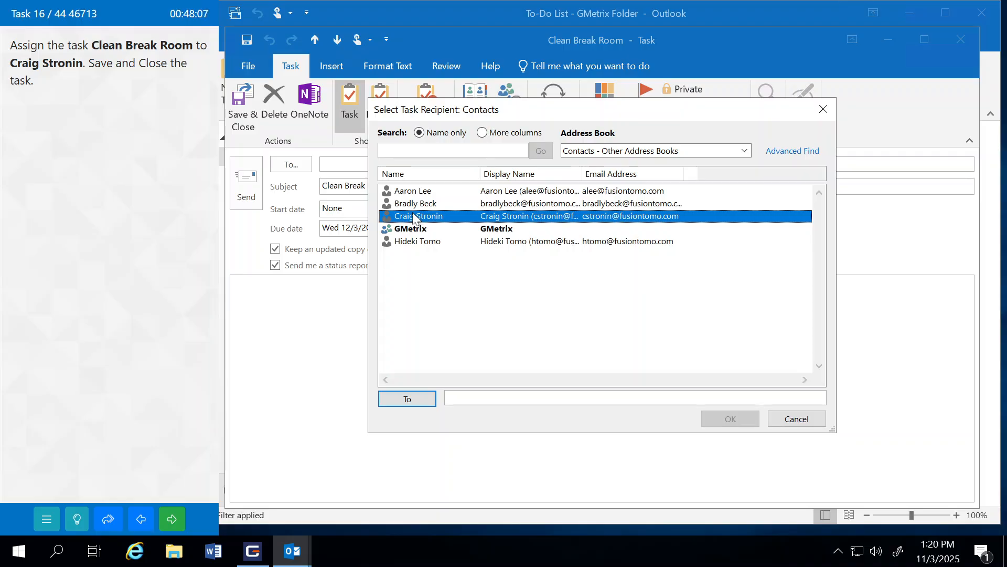
left_click(408, 399)
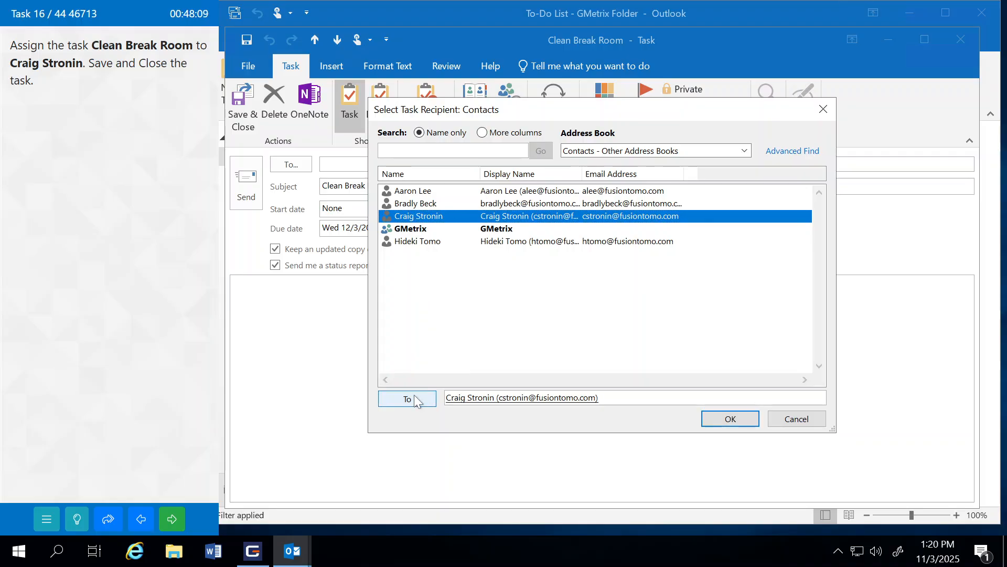
left_click(729, 418)
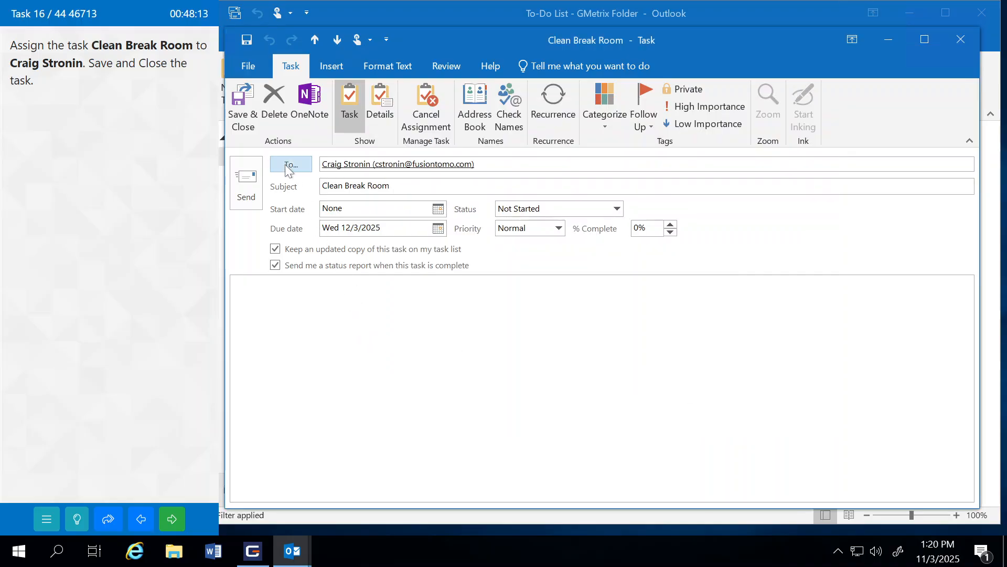
left_click(240, 105)
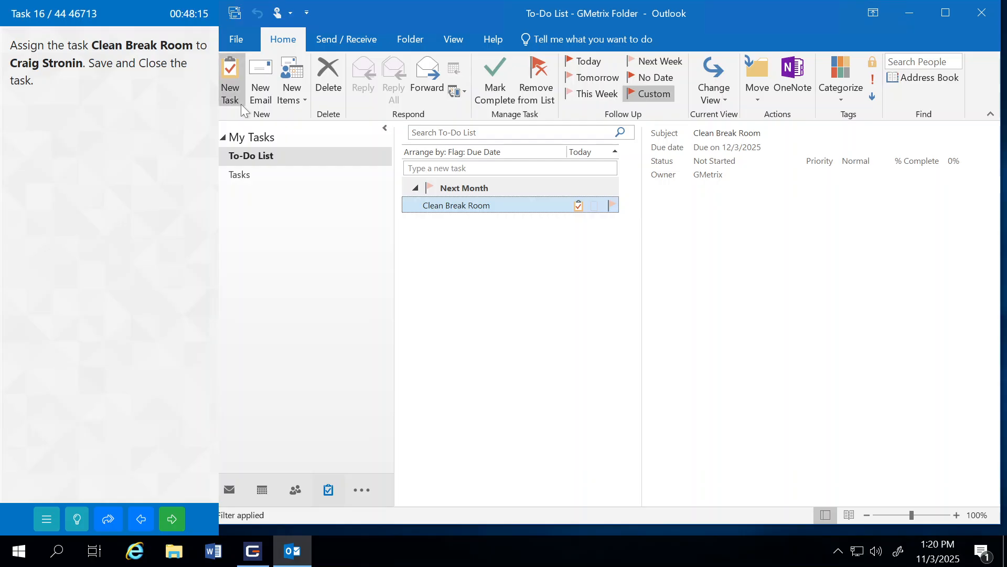
left_click(173, 518)
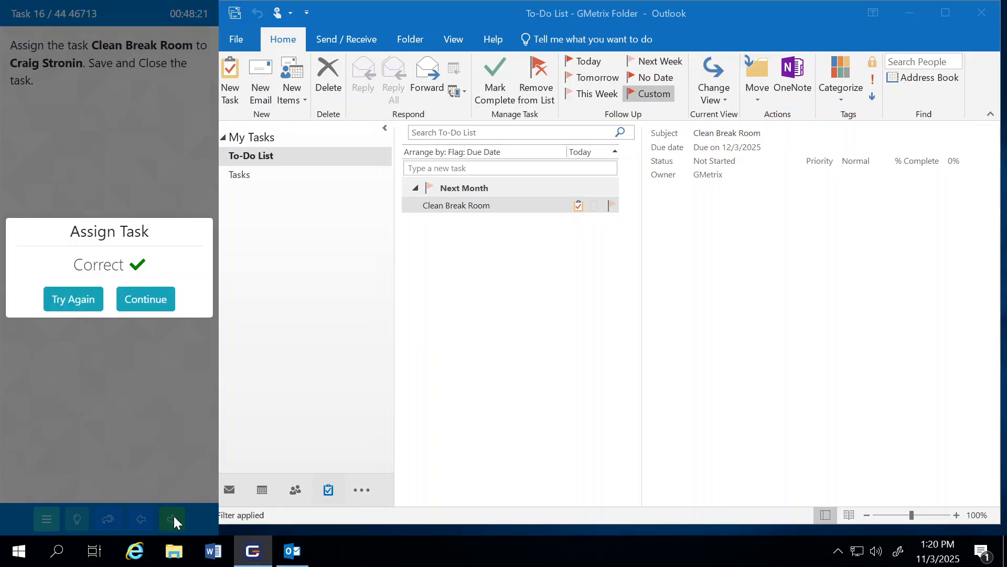
Step: Continue to Task 17 and allow the program 10 minutes of email access
left_click(144, 299)
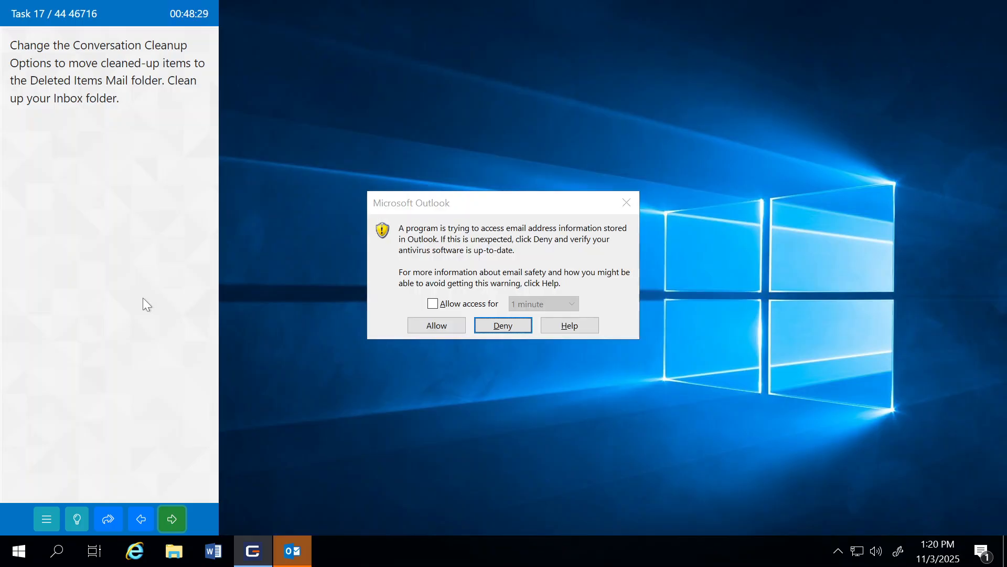
left_click(495, 303)
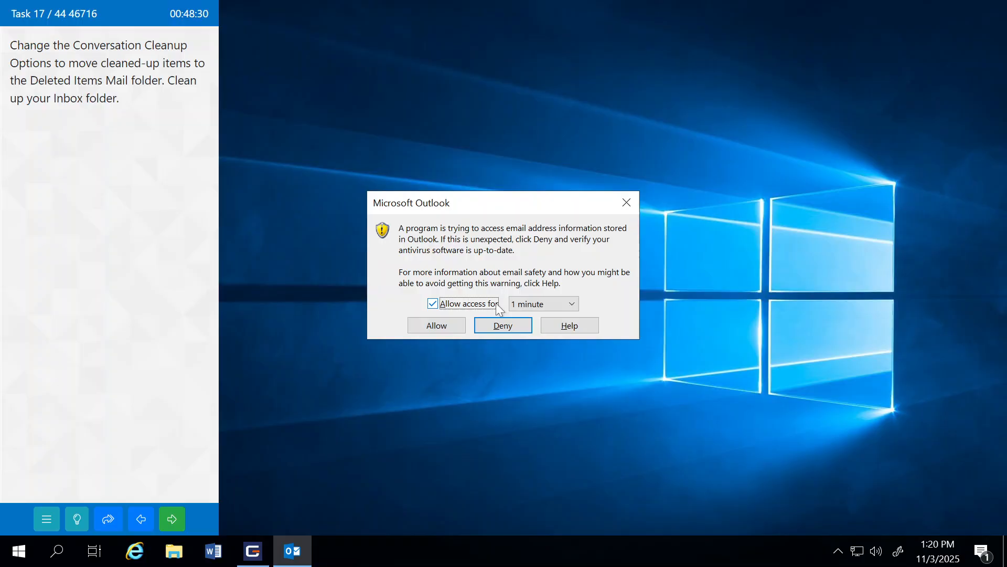
left_click(531, 306)
left_click(533, 349)
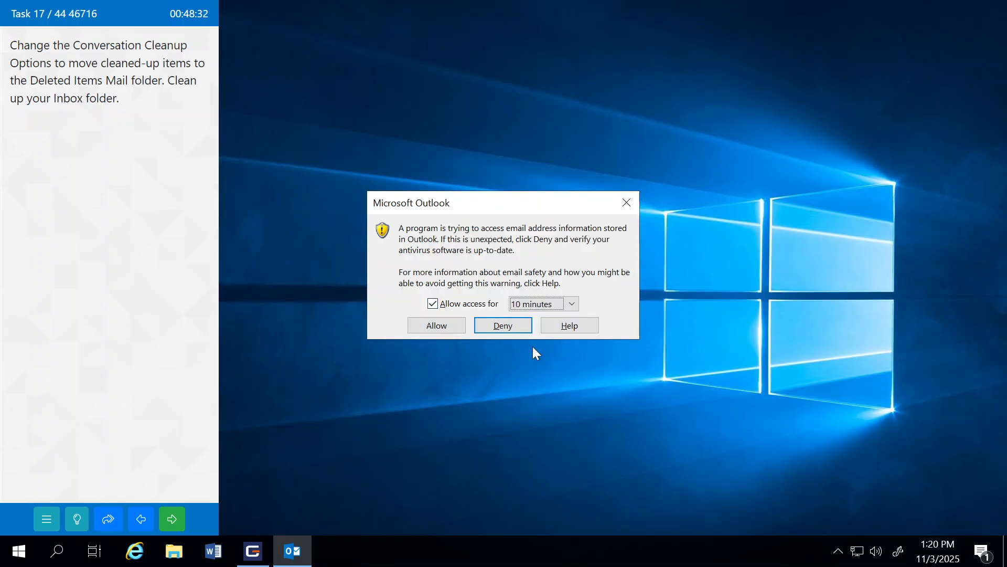
left_click(426, 326)
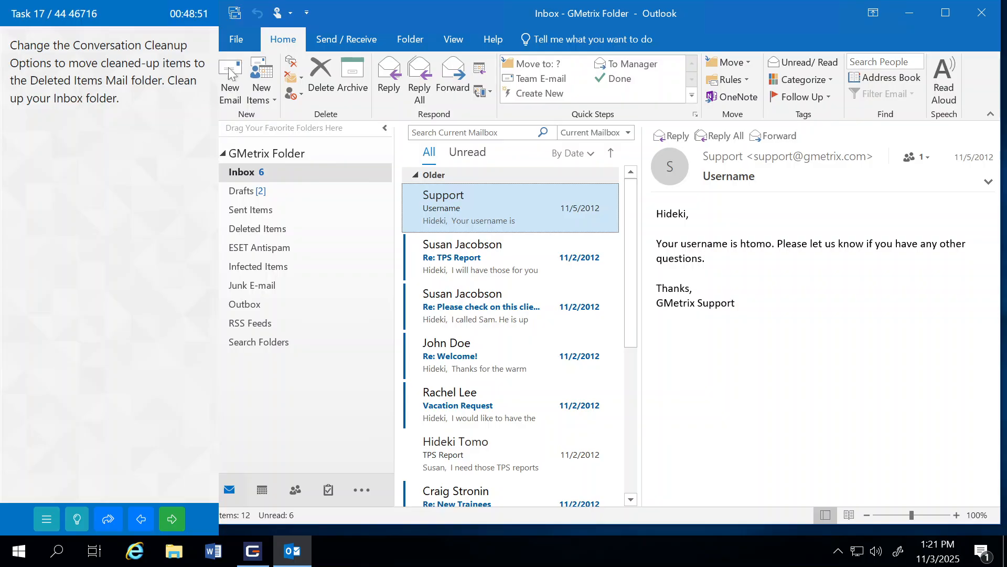
Step: In Mail options, set the Conversation Clean Up destination folder to Deleted Items
left_click(237, 40)
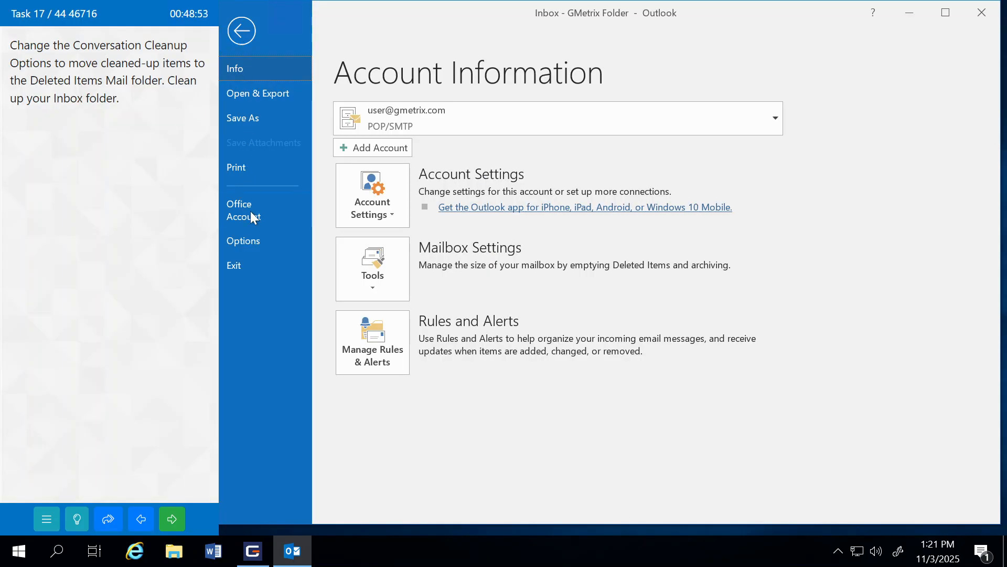
left_click(256, 240)
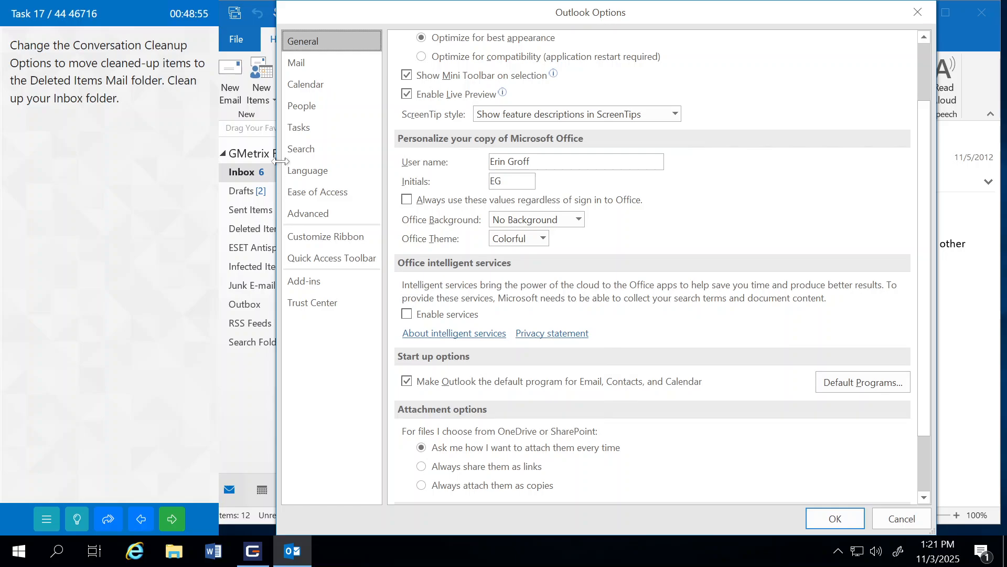
left_click(300, 63)
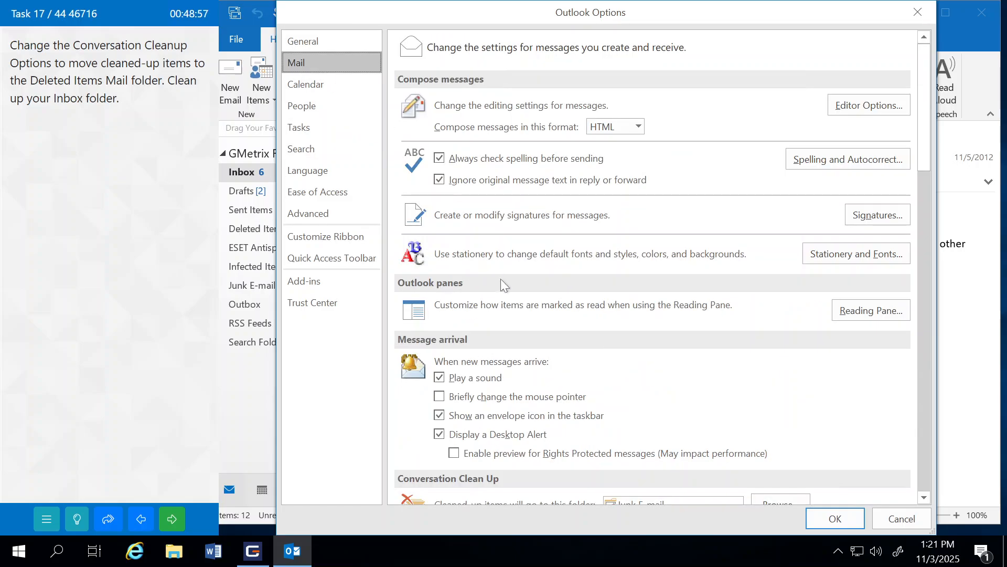
scroll(505, 290, "down", 6)
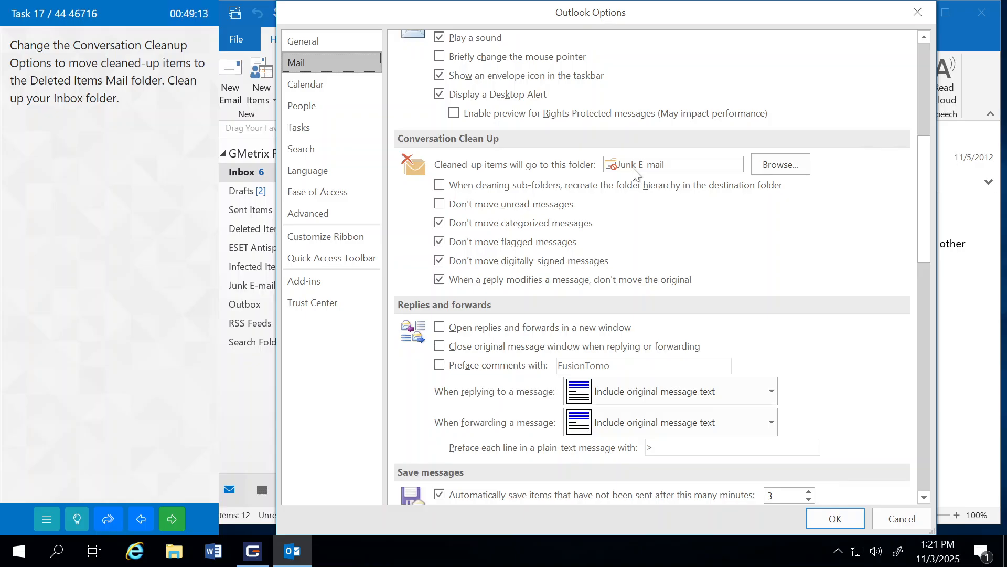
left_click(776, 165)
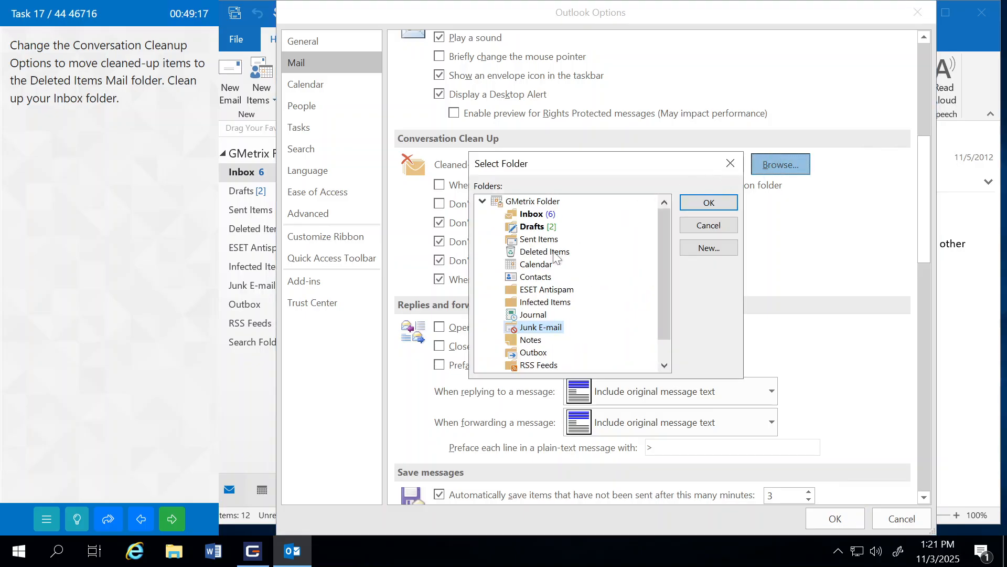
left_click(537, 252)
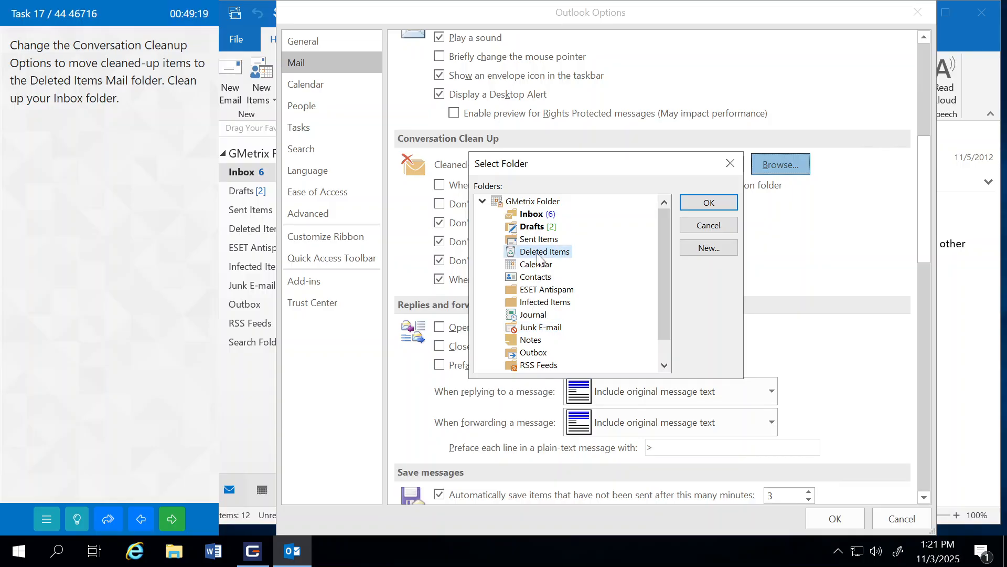
left_click(709, 202)
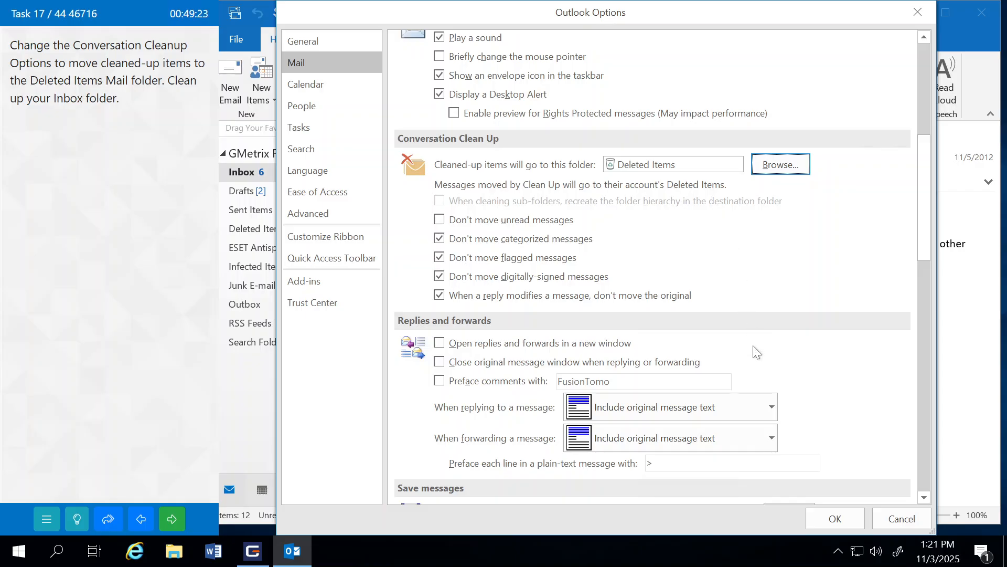
left_click(825, 514)
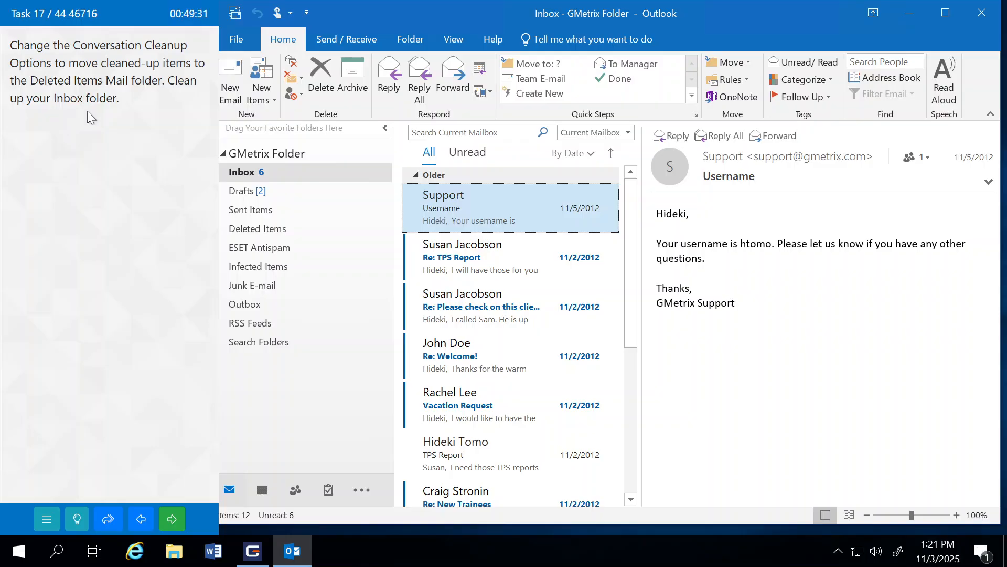
Step: Run Clean Up Folder on the Inbox, then submit and continue to Task 18
left_click(250, 178)
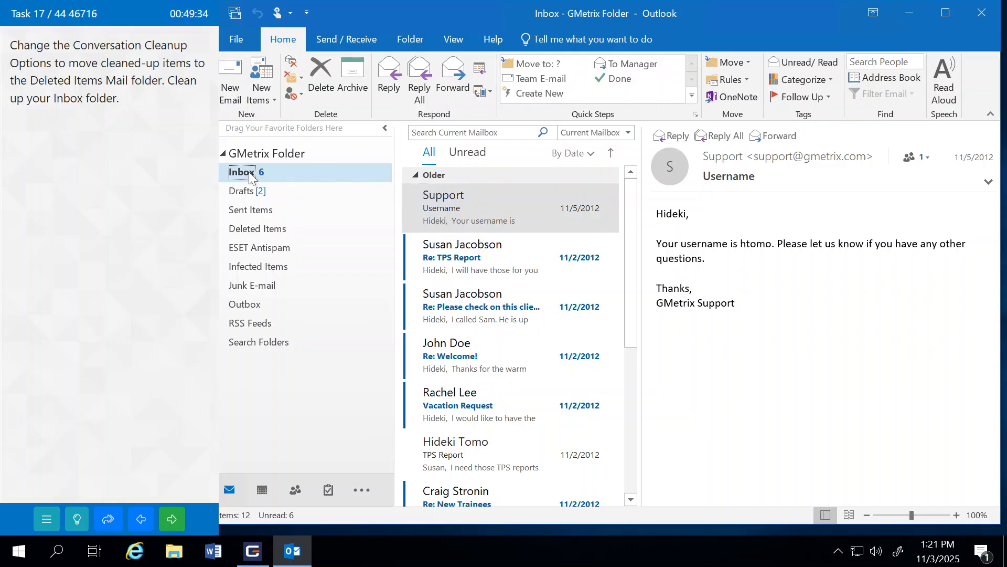
left_click(301, 79)
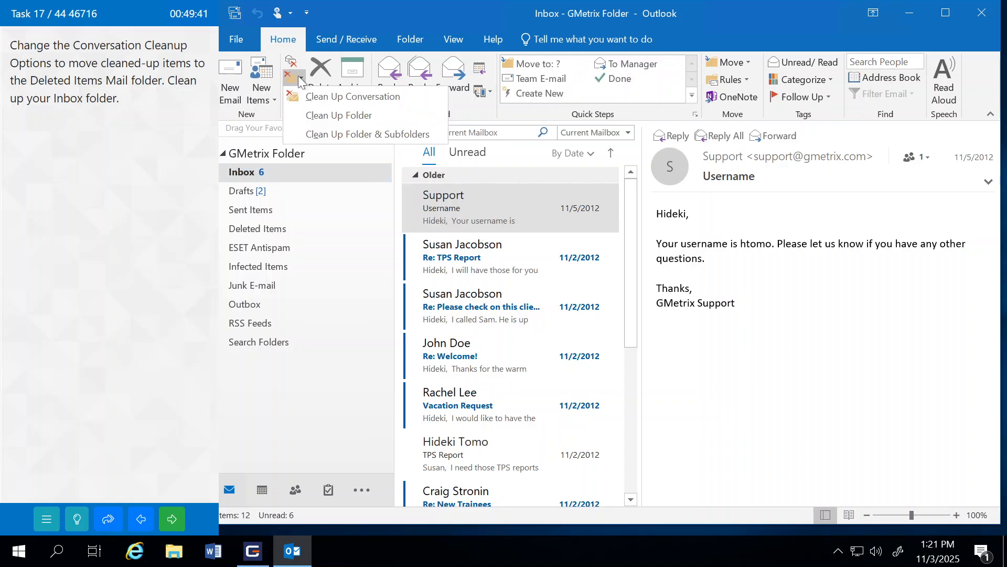
left_click(339, 114)
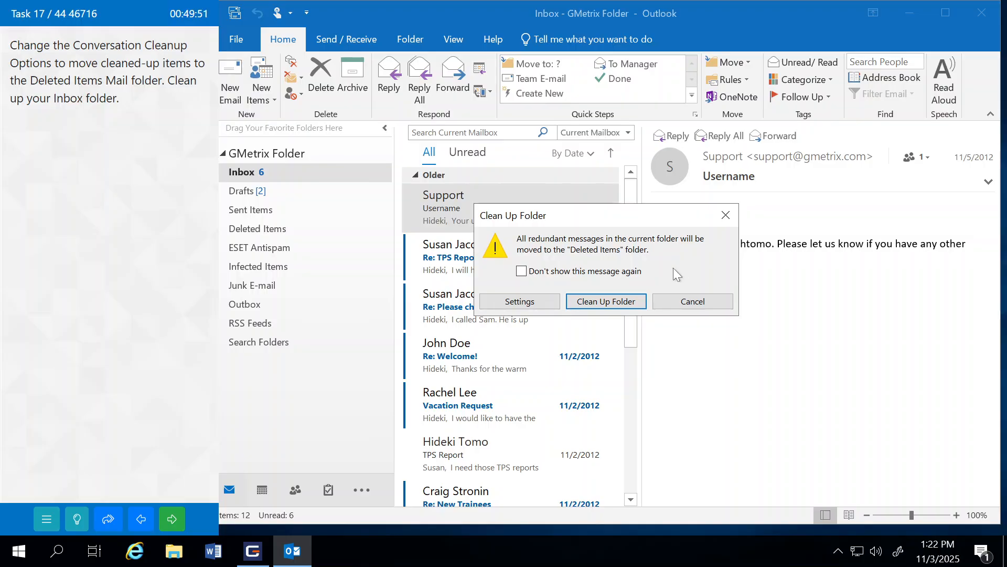
left_click(594, 309)
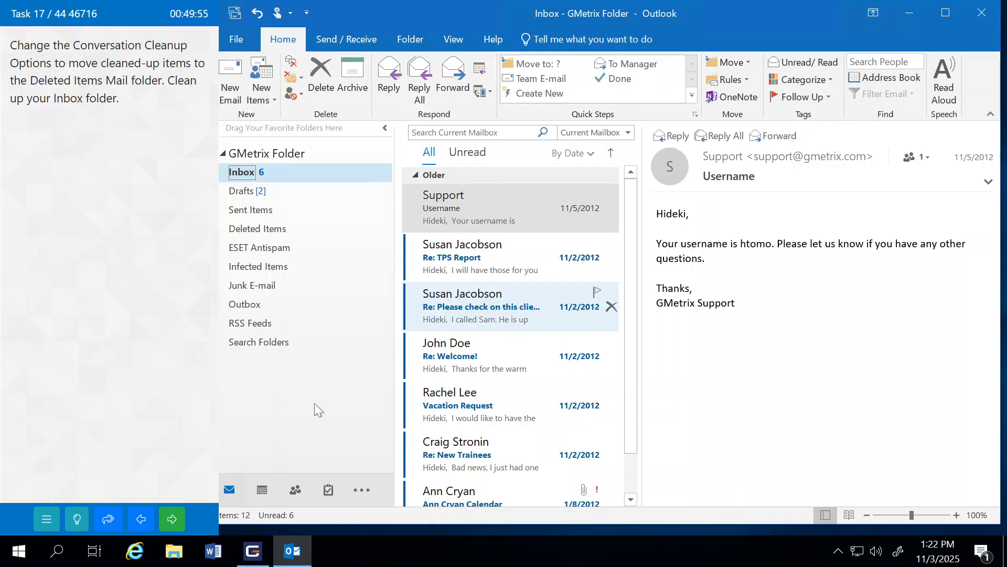
left_click(174, 511)
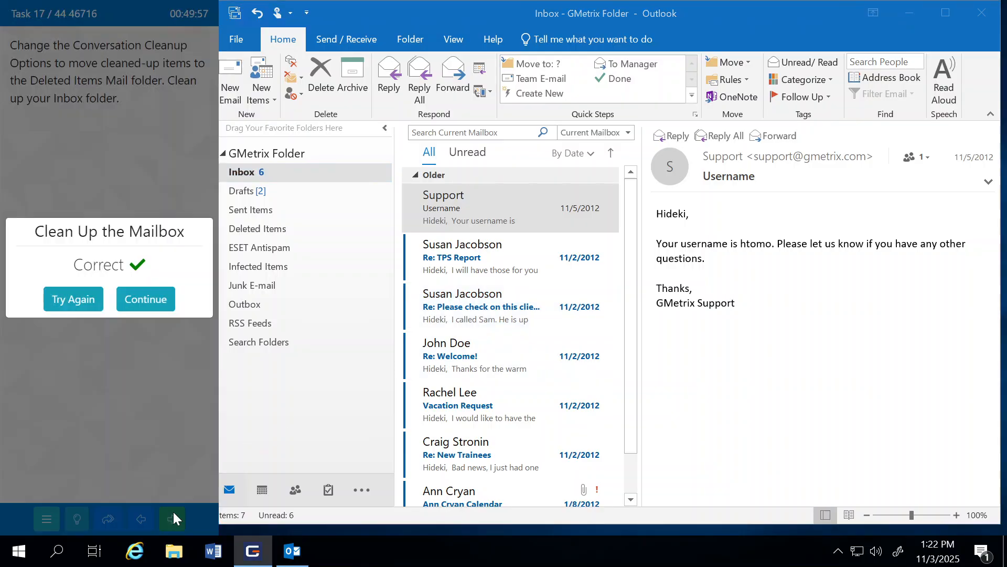
left_click(146, 299)
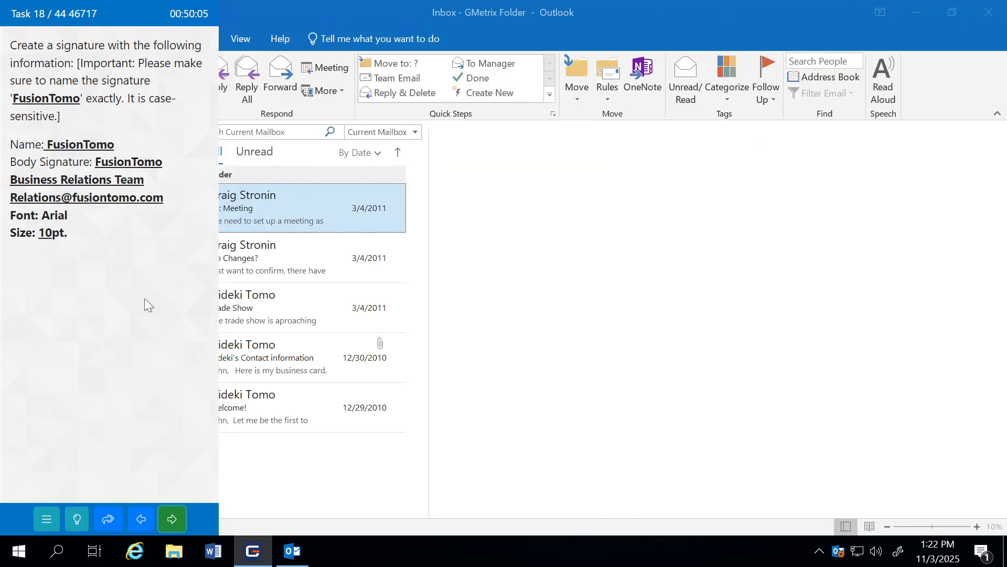
Step: Resize the Outlook window to fit beside the exam task panel
double_click(254, 16)
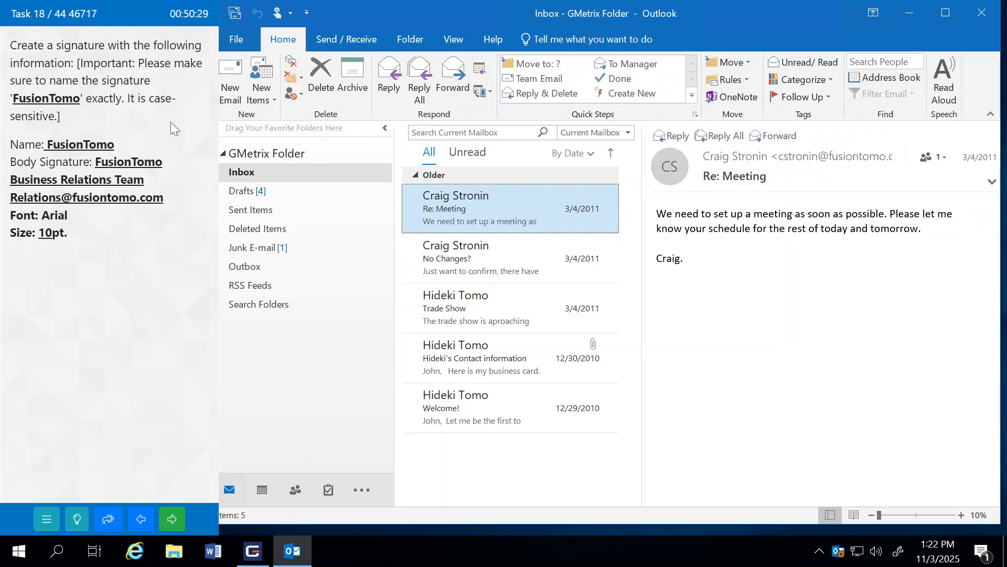
Step: Create a new signature named 'FusionTomo' in Outlook's Signatures editor
left_click(240, 42)
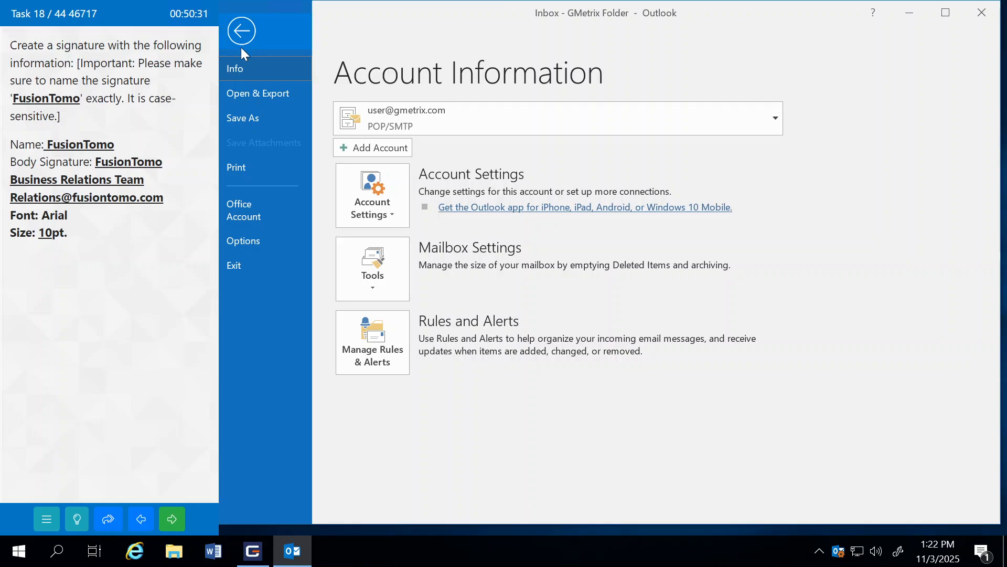
left_click(257, 242)
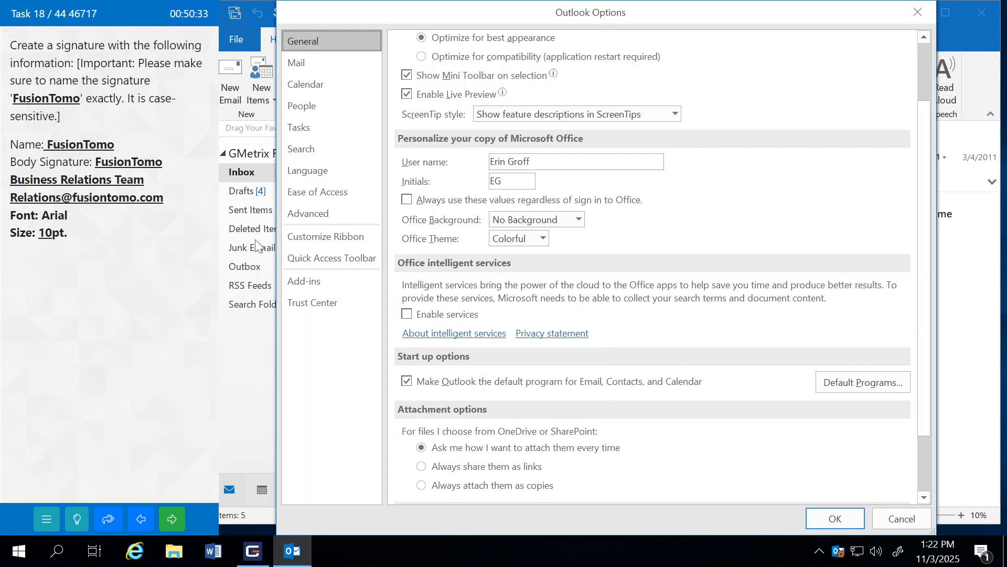
left_click(306, 64)
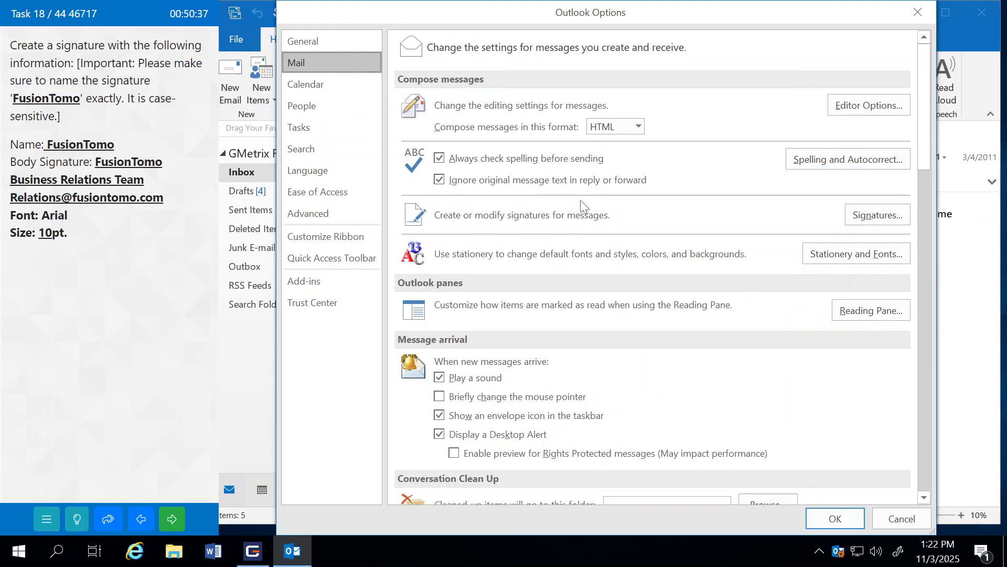
left_click(867, 213)
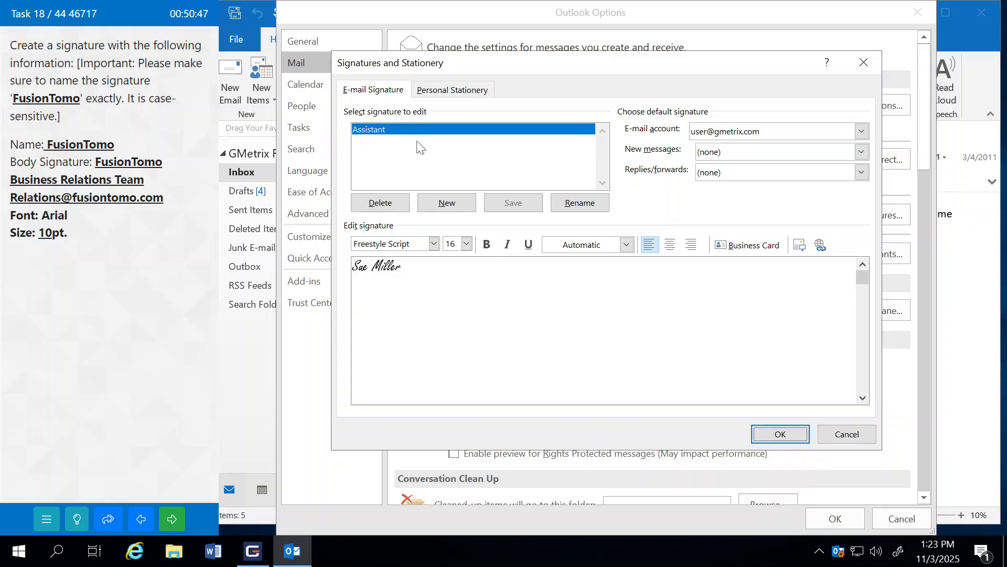
left_click(445, 204)
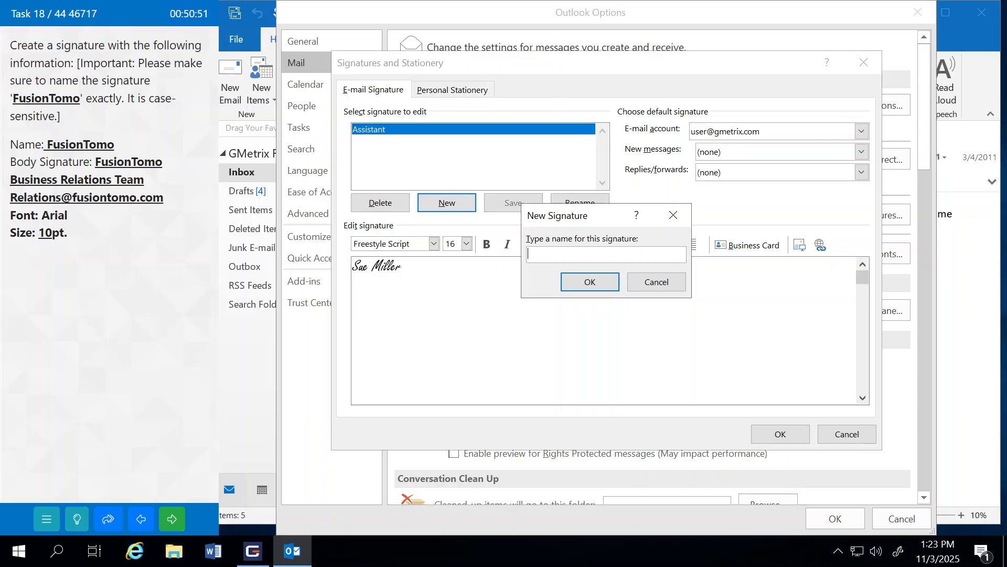
type("FusionTomo")
left_click(593, 284)
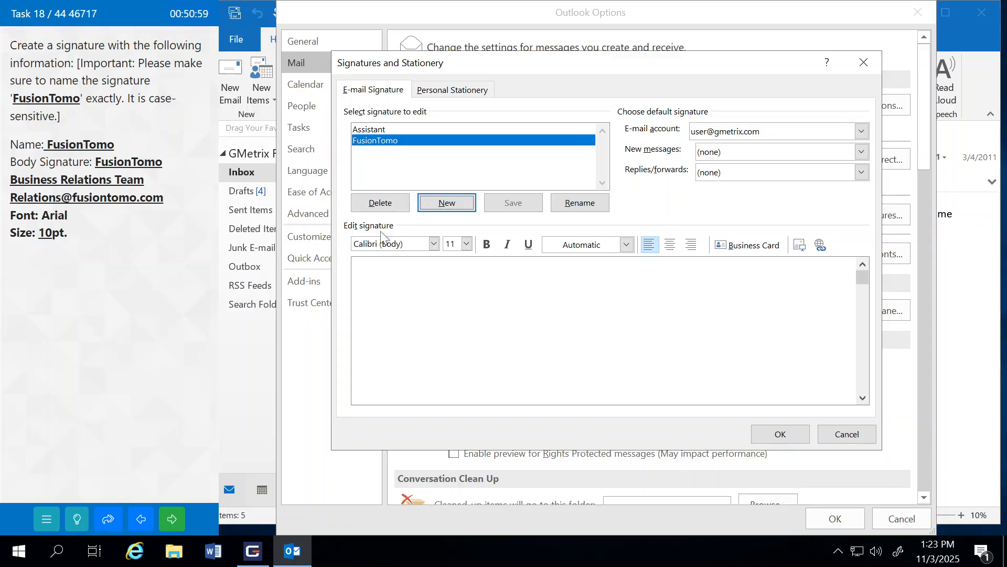
Step: Enter 'FusionTomo Business Relations Team' and the contact e-mail in Arial 10, then save
left_click(417, 262)
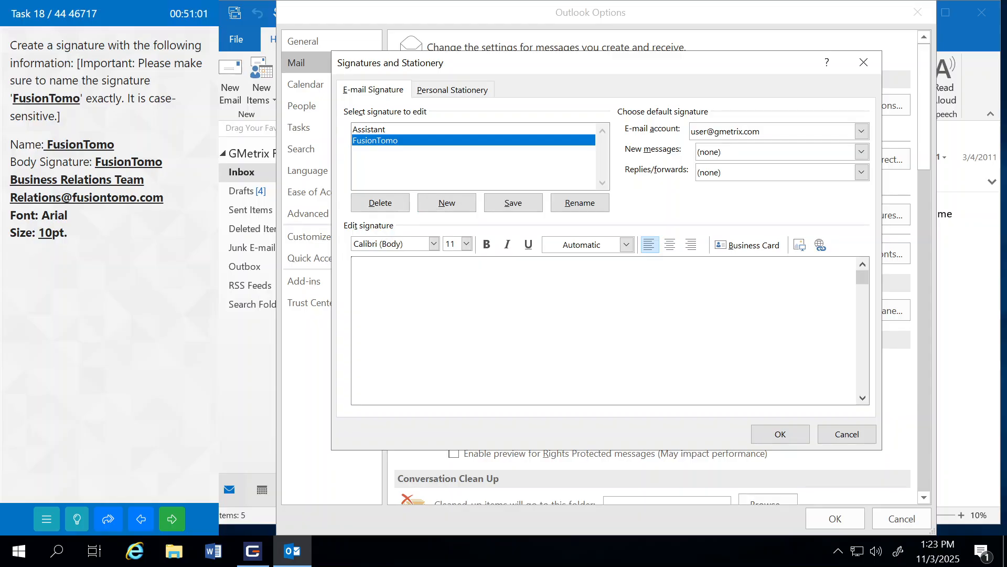
left_click(430, 247)
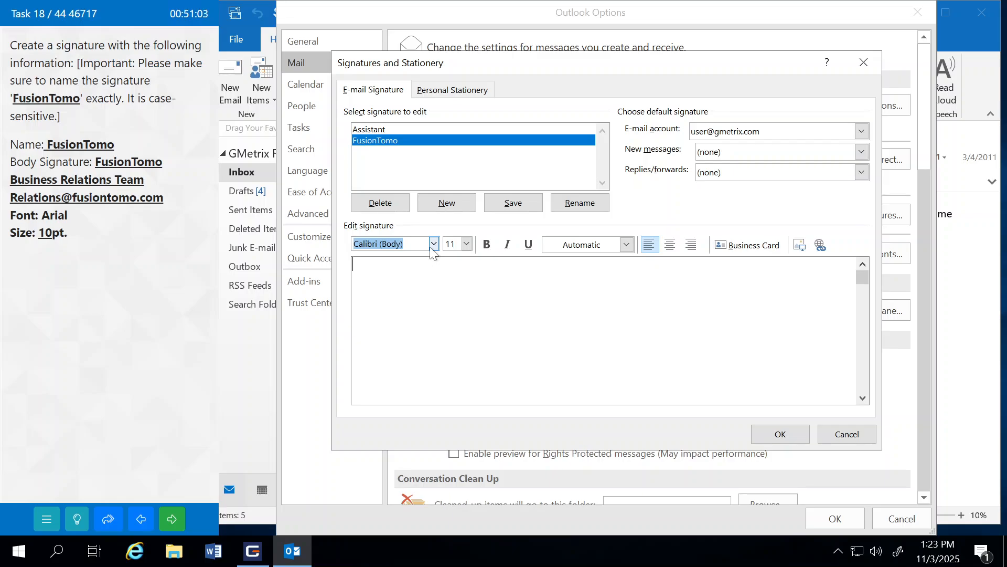
left_click(433, 244)
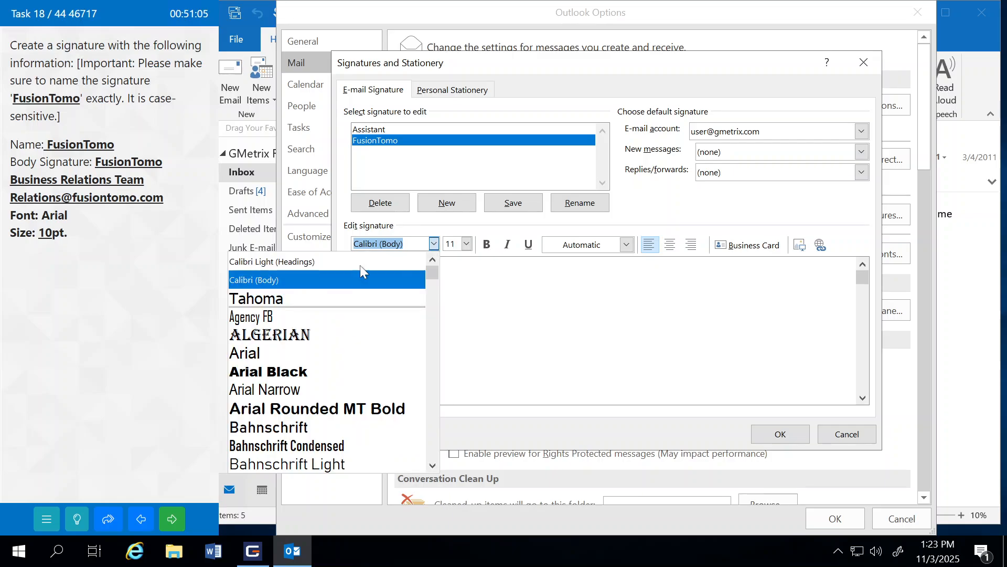
left_click(267, 354)
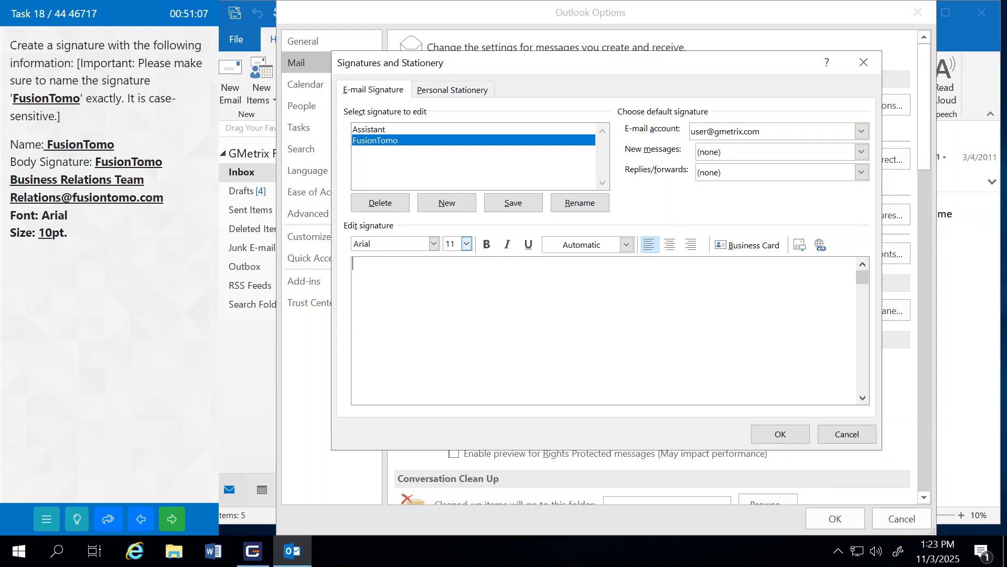
left_click(466, 244)
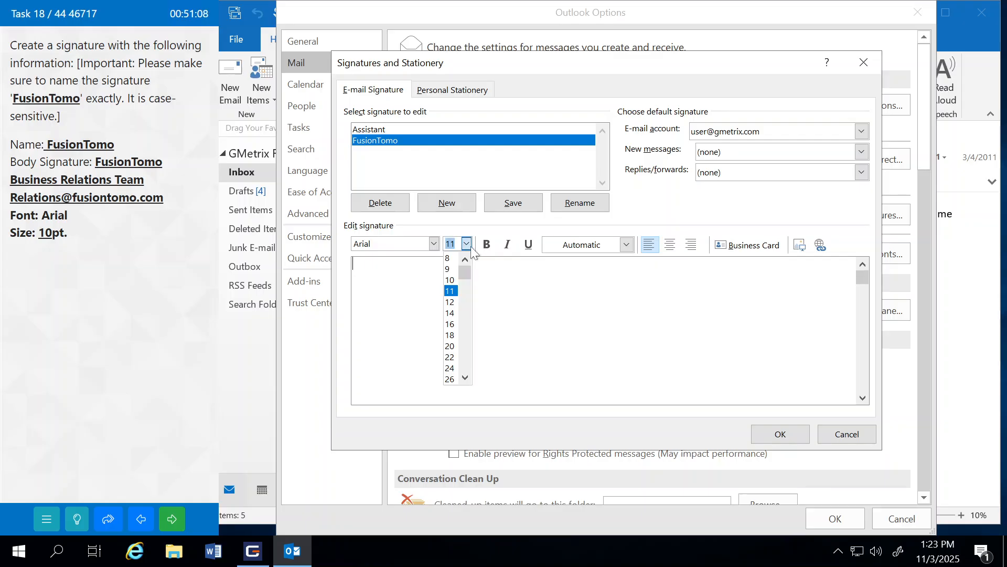
left_click(449, 279)
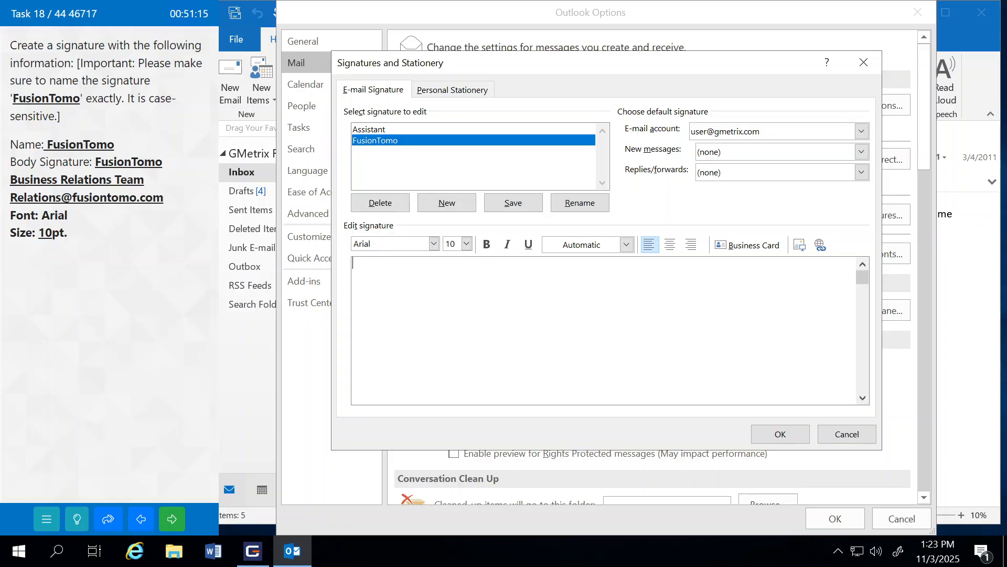
type("FusionTom")
type("o ")
type("Business R")
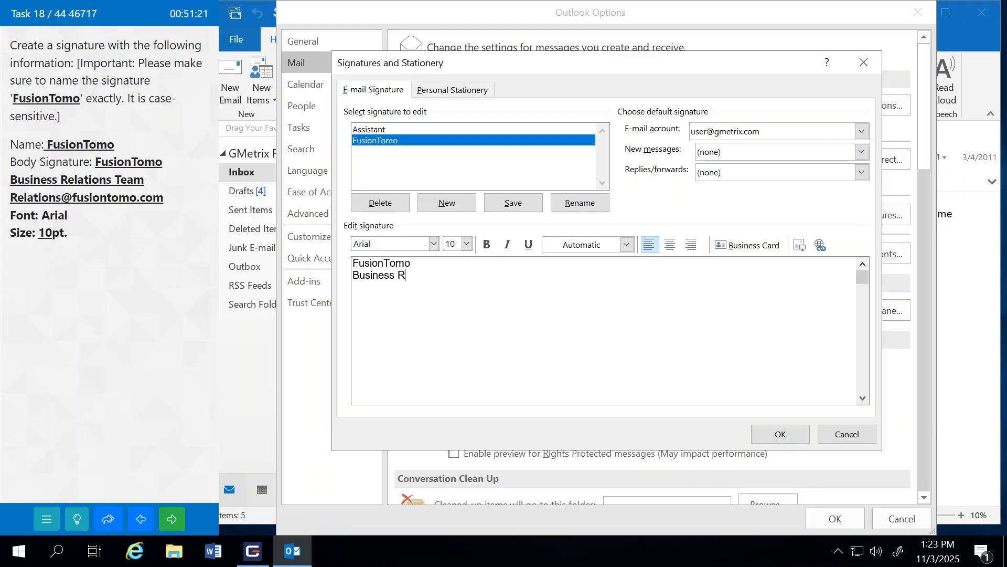
type("elations Team")
key("Return")
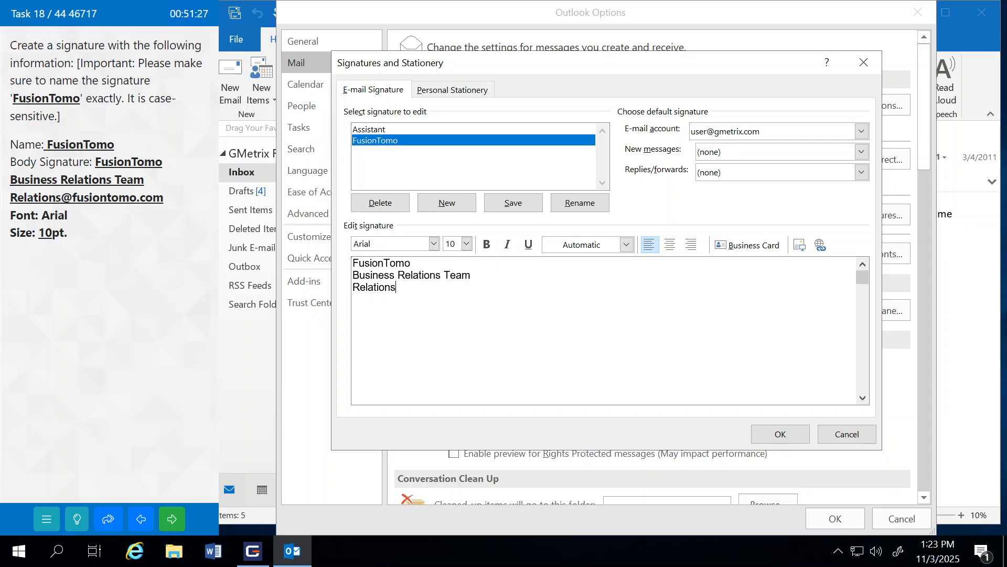
left_click(762, 434)
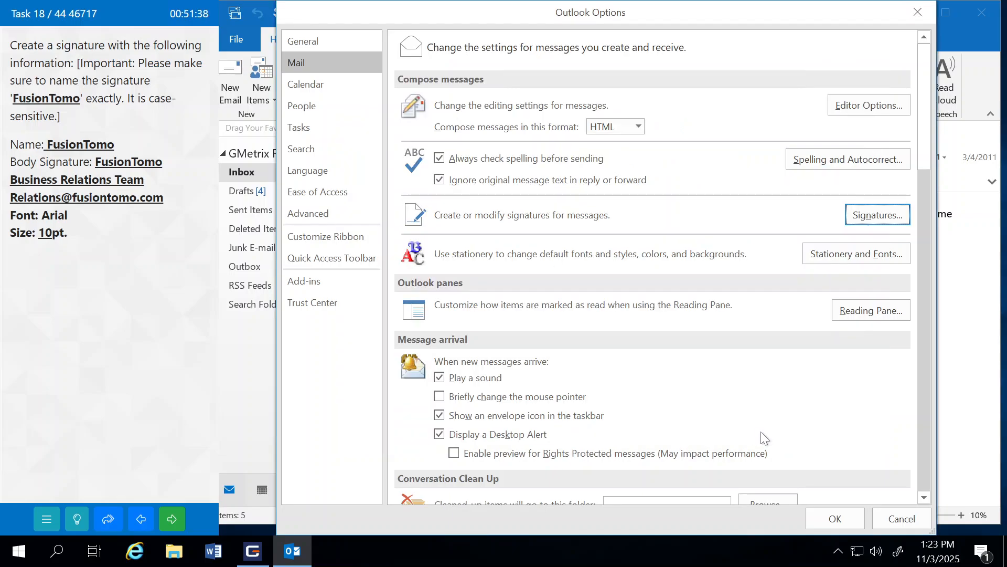
left_click(835, 519)
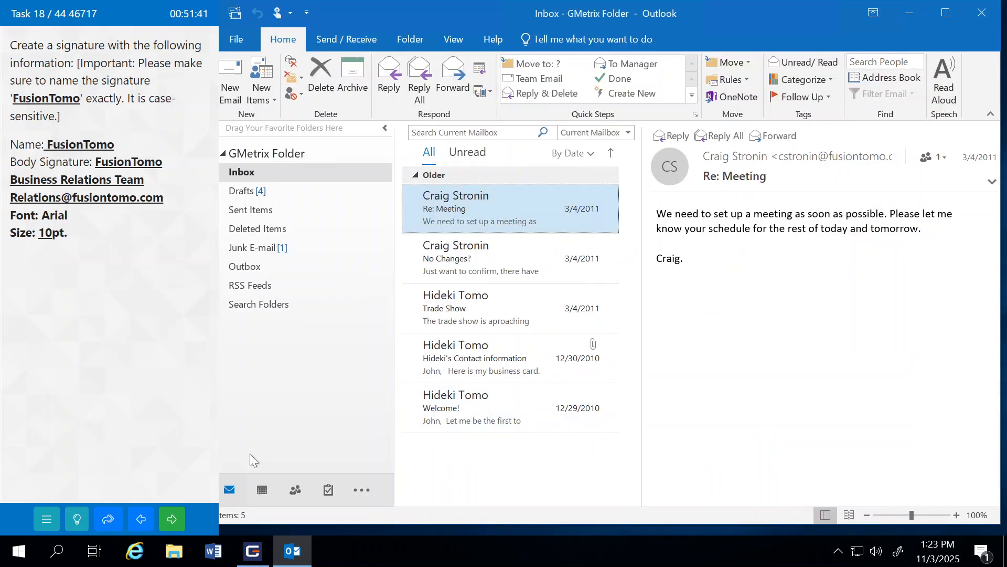
Step: Submit the signature task, then add an Important mail search folder for GMetrix Folder and submit it
left_click(175, 518)
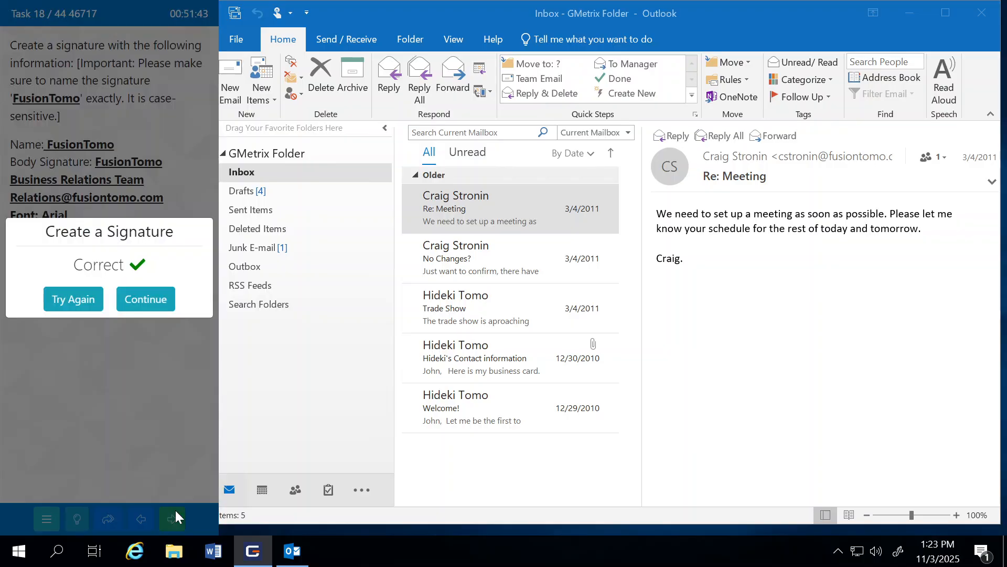
left_click(169, 301)
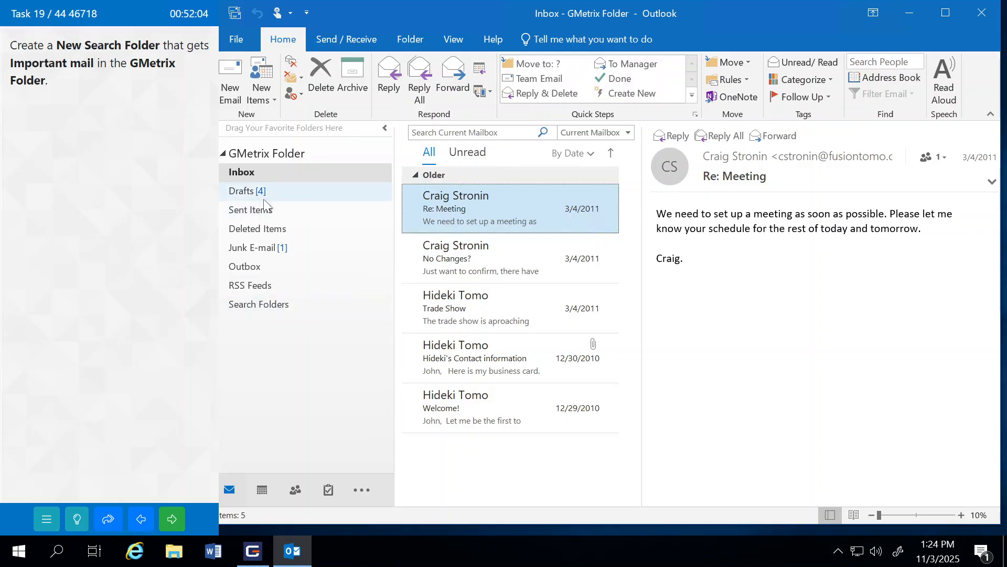
right_click(247, 307)
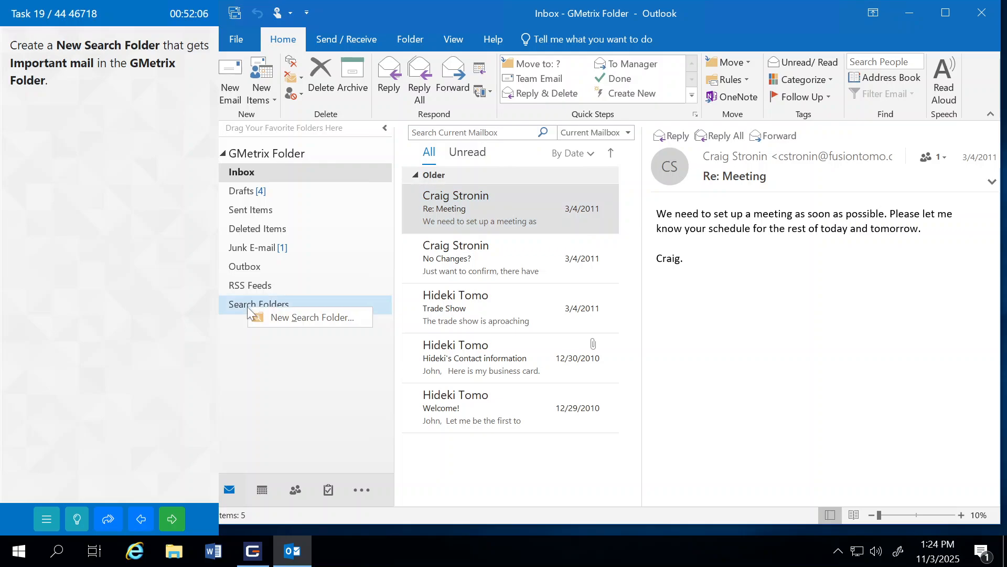
left_click(280, 317)
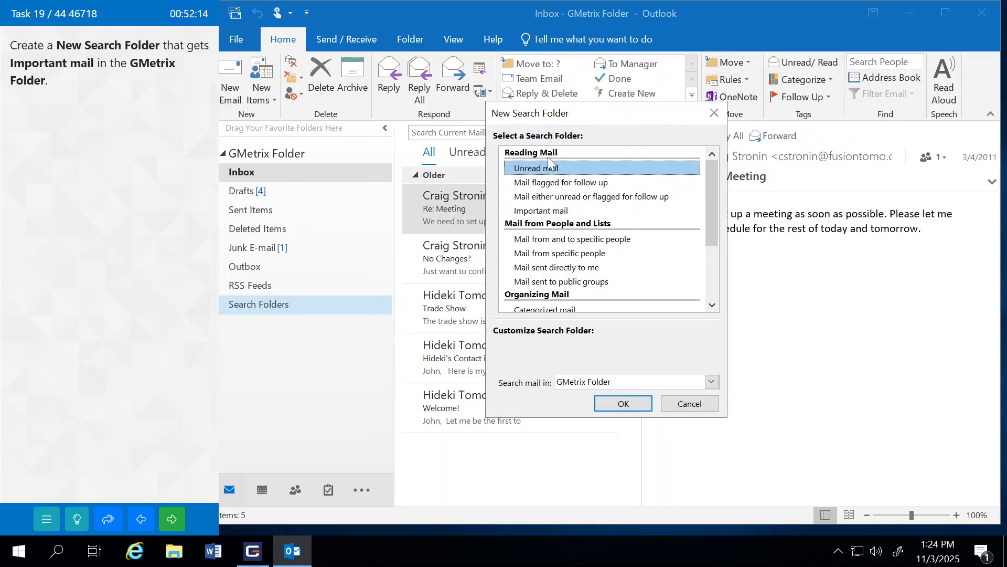
left_click(527, 212)
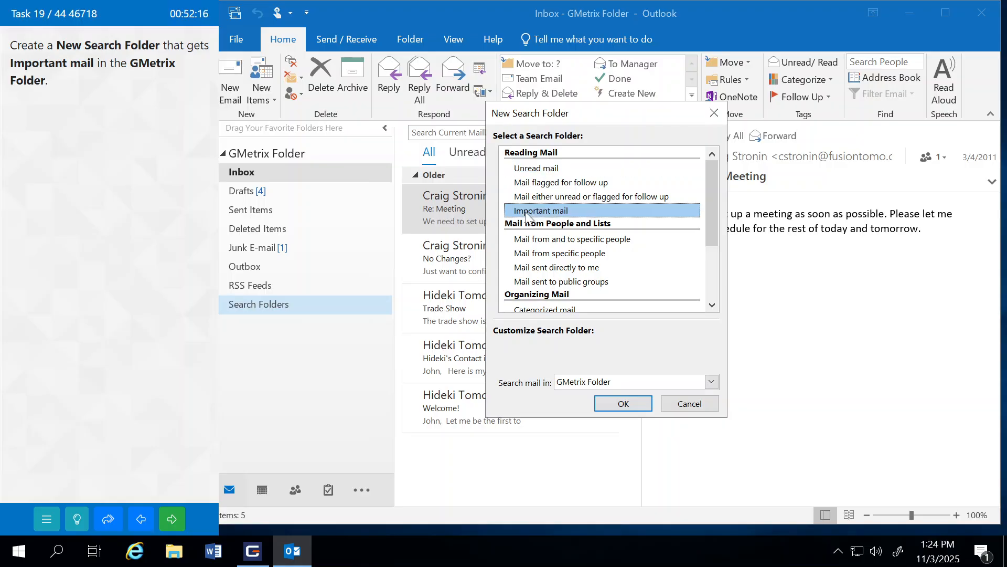
left_click(621, 405)
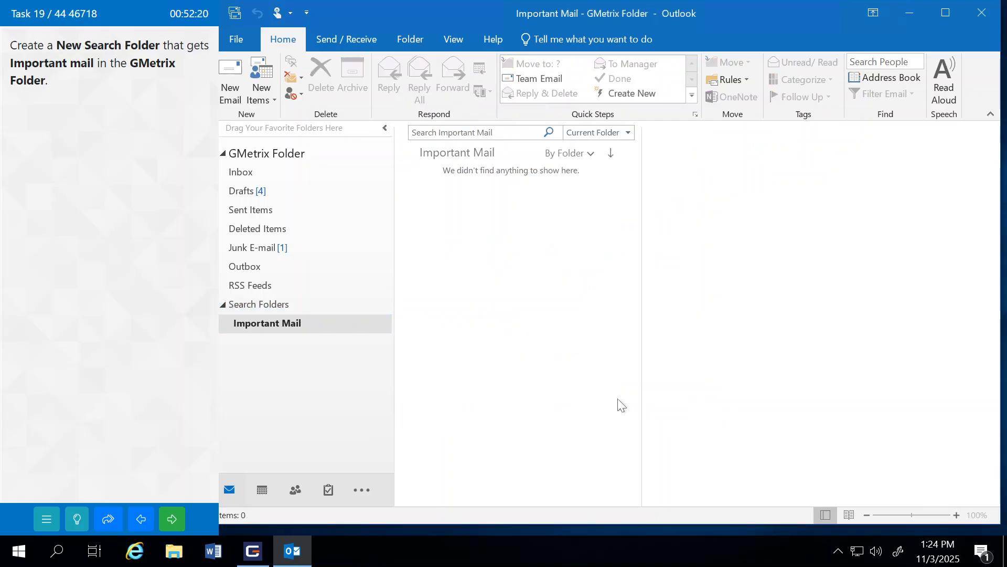
left_click(175, 522)
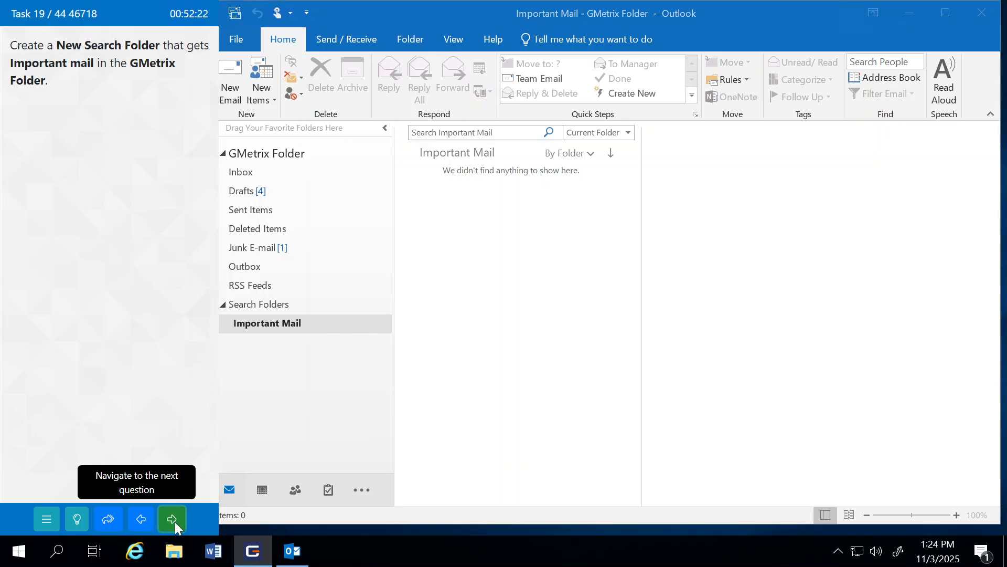
Step: Move to the next task, grant the exam program 10 minutes of Outlook access, and restore Outlook's window
left_click(152, 316)
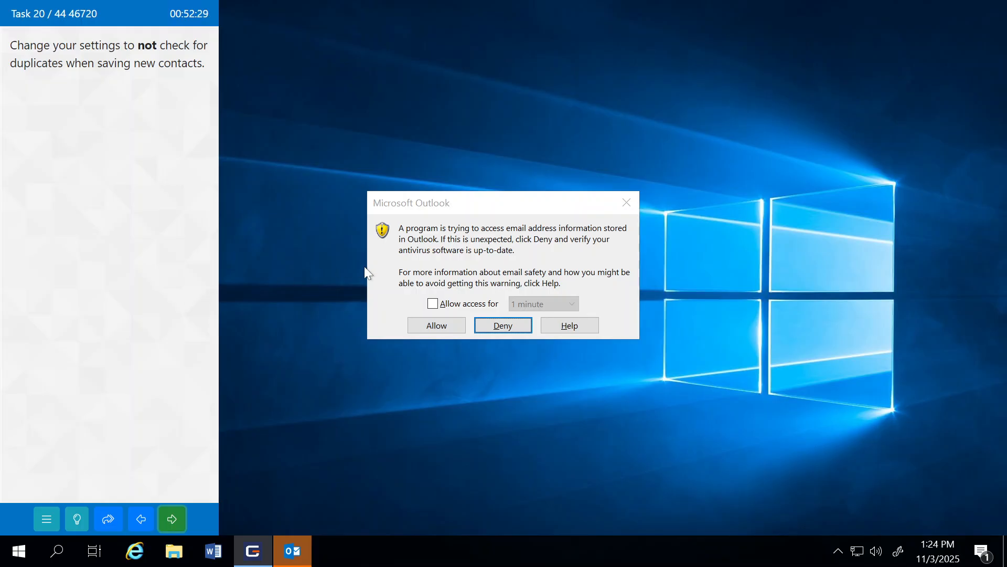
left_click(432, 304)
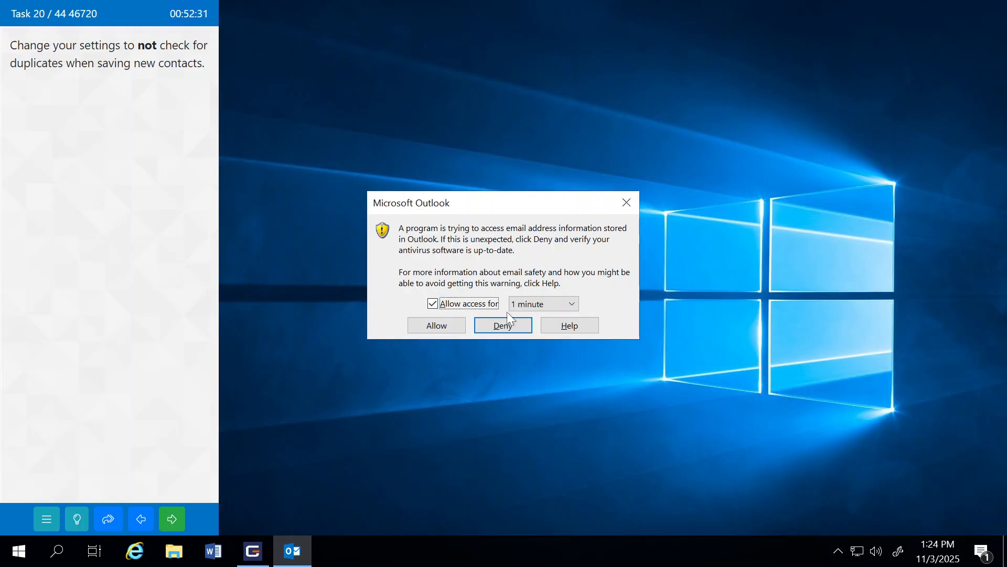
left_click(527, 306)
left_click(537, 346)
left_click(436, 325)
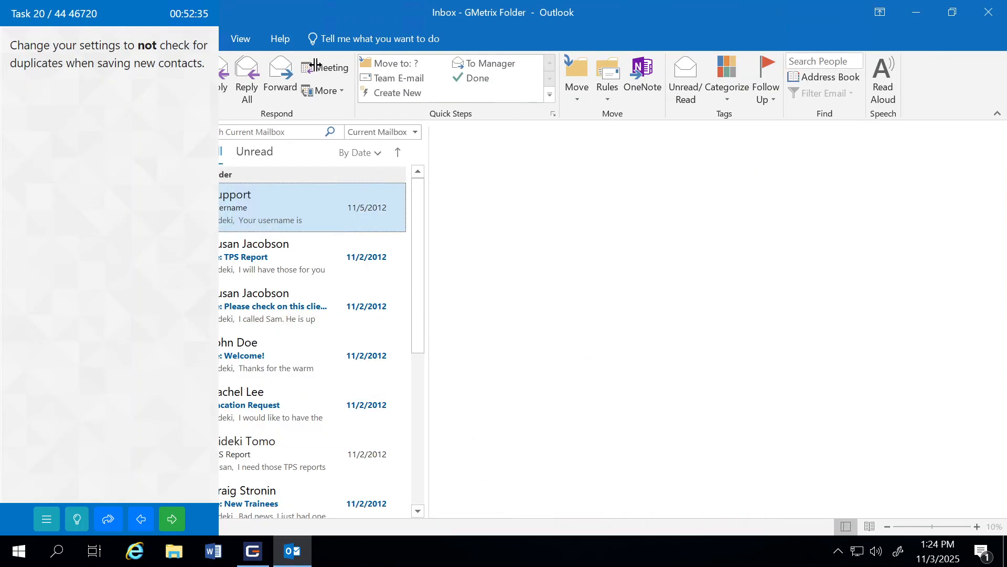
double_click(275, 12)
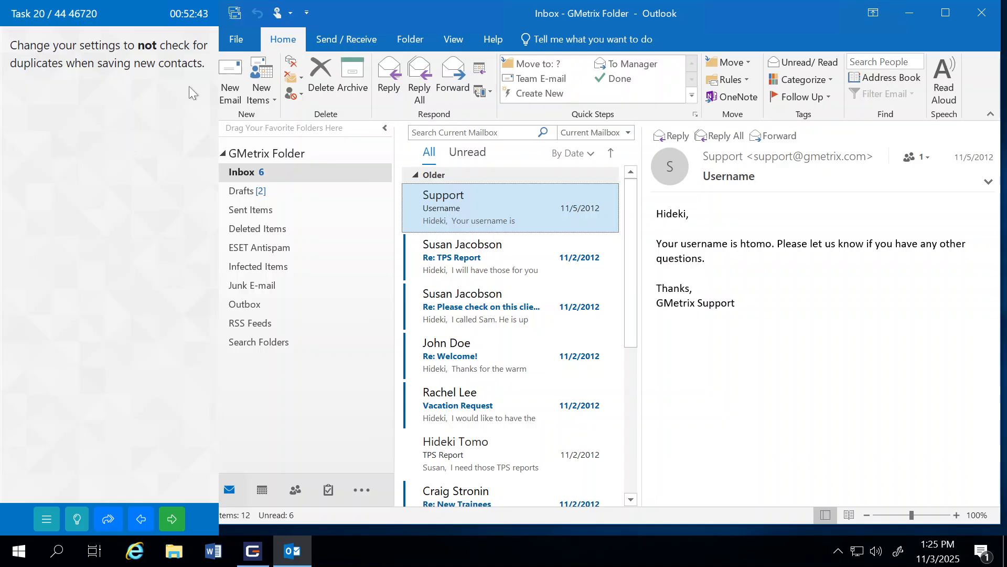
Step: Uncheck 'Check for duplicates when saving new contacts' in People options, save, and submit the task
left_click(235, 40)
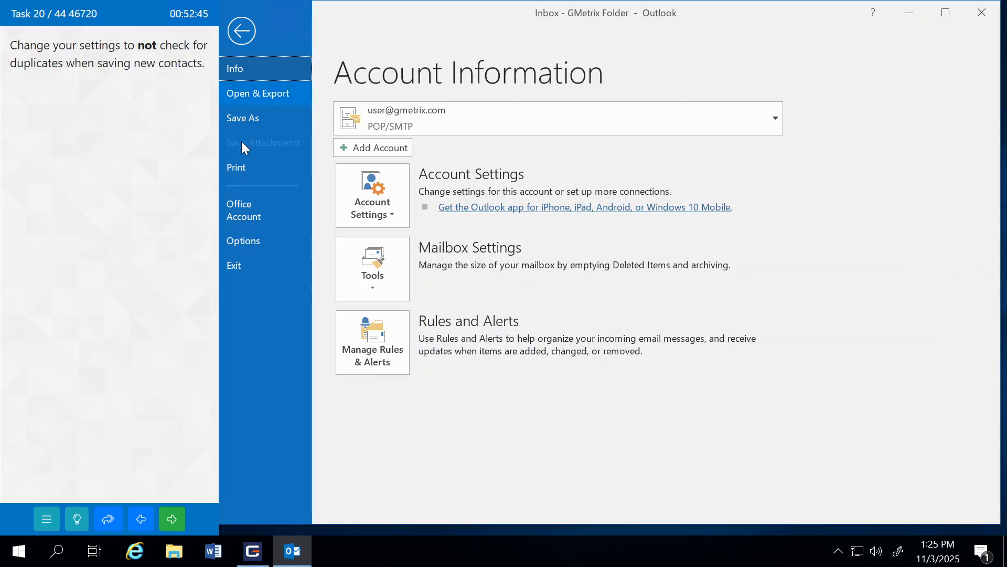
left_click(256, 242)
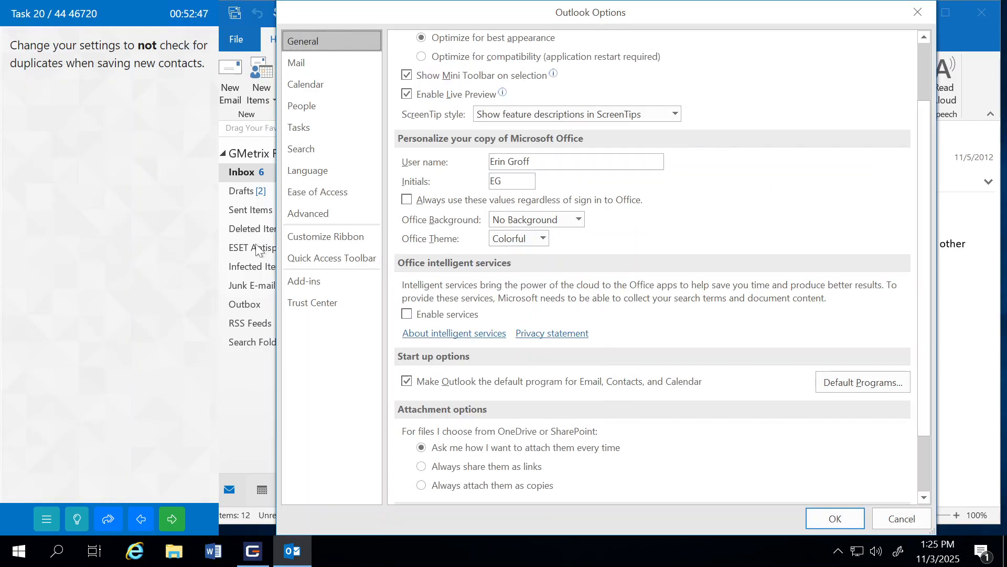
left_click(308, 107)
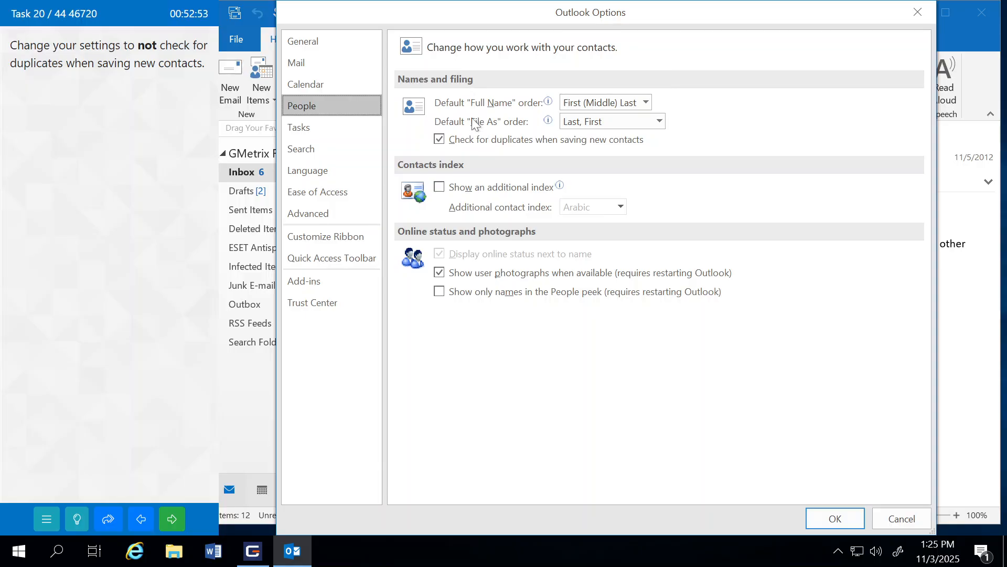
left_click(454, 145)
left_click(441, 140)
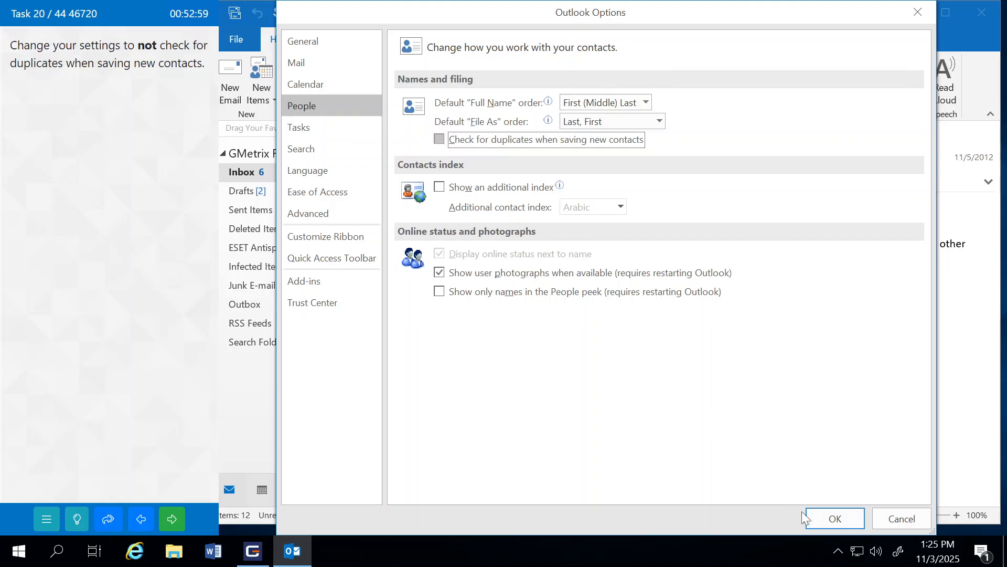
left_click(825, 518)
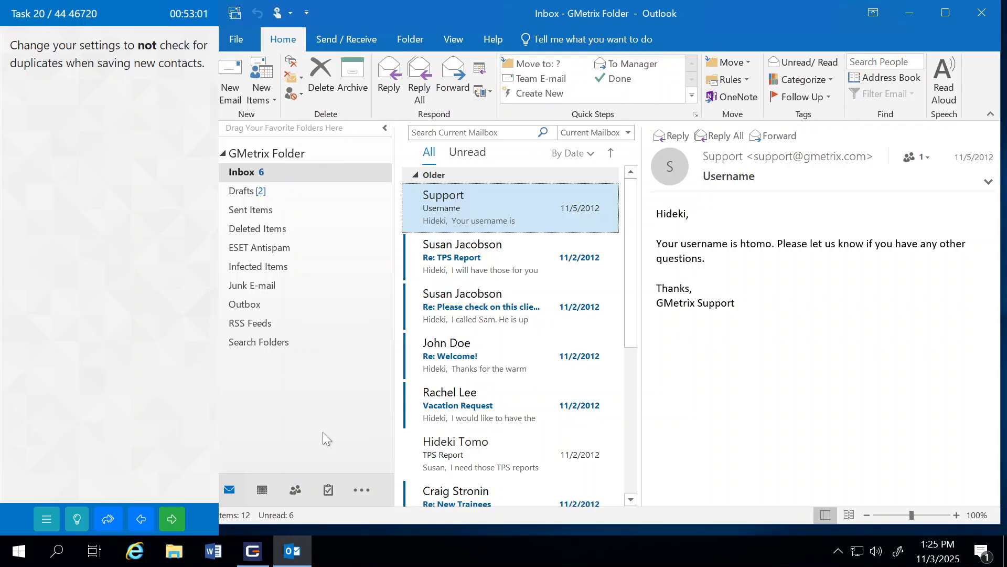
left_click(179, 519)
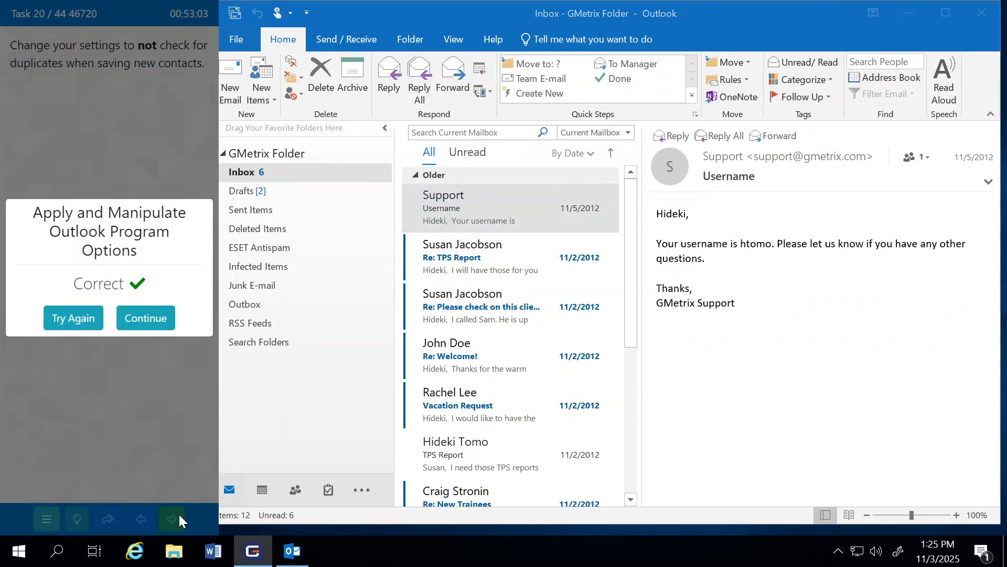
Step: Move to the next task, allow 10 minutes of exam-program access, and restore Outlook's window
left_click(144, 318)
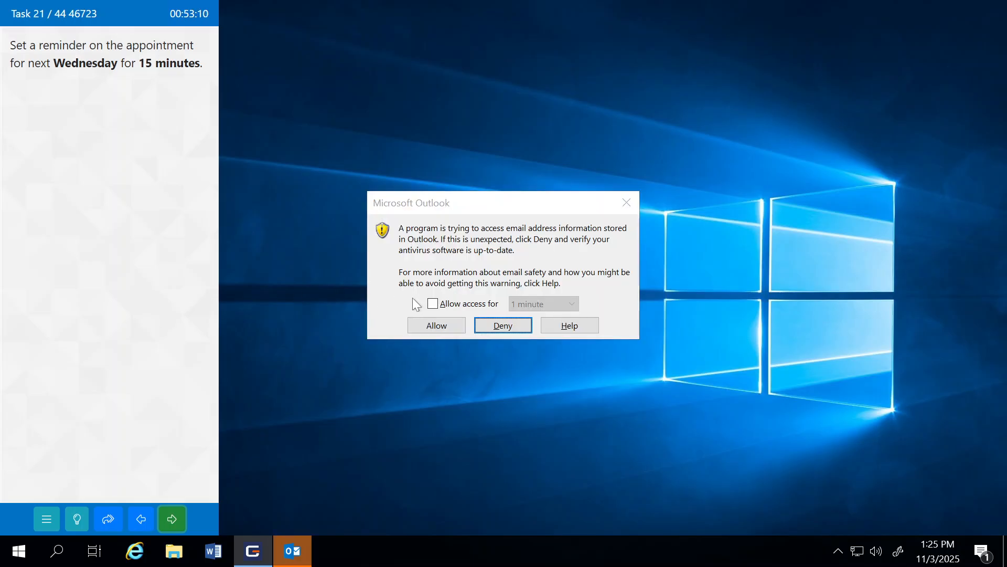
left_click(432, 304)
left_click(524, 305)
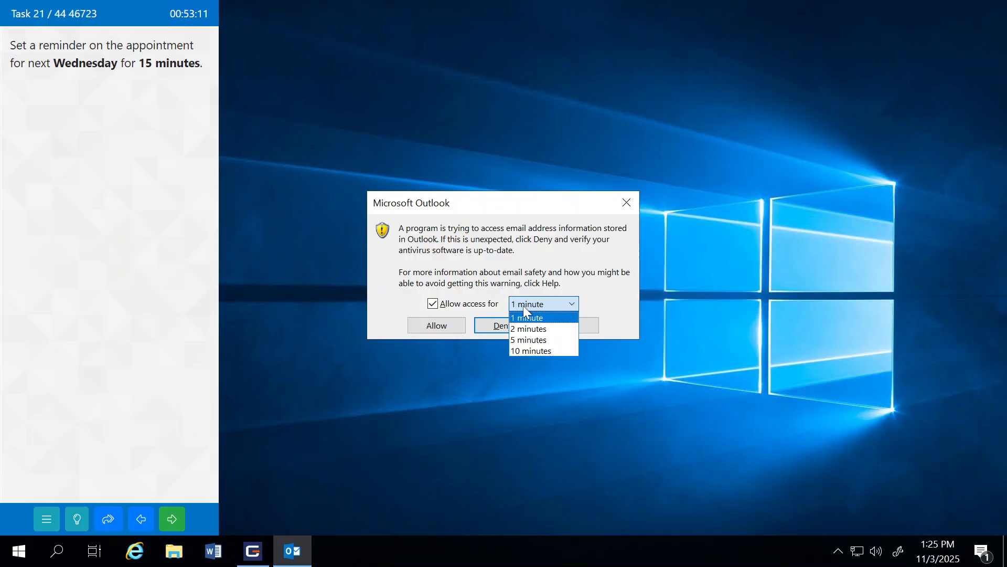
left_click(534, 350)
left_click(446, 328)
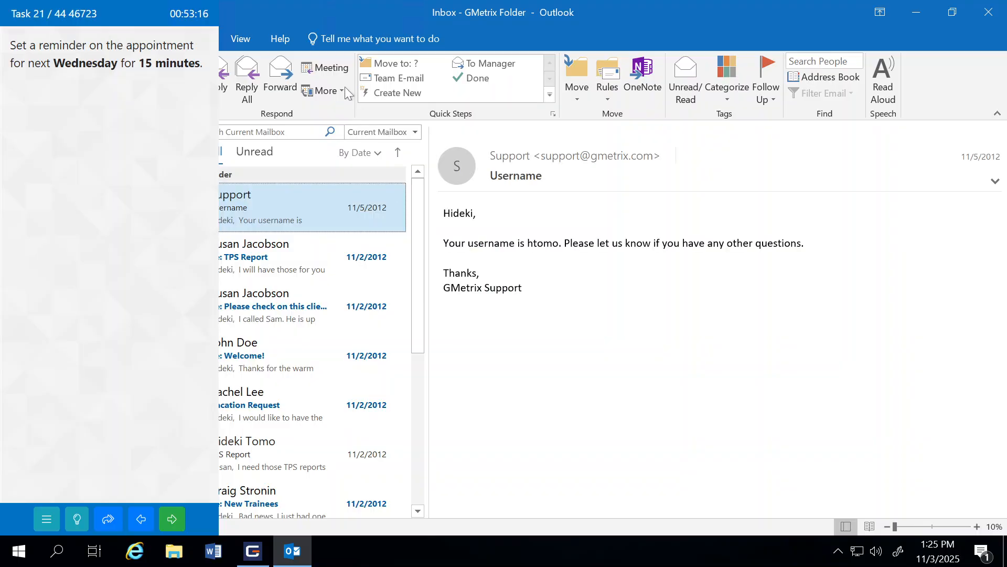
double_click(274, 21)
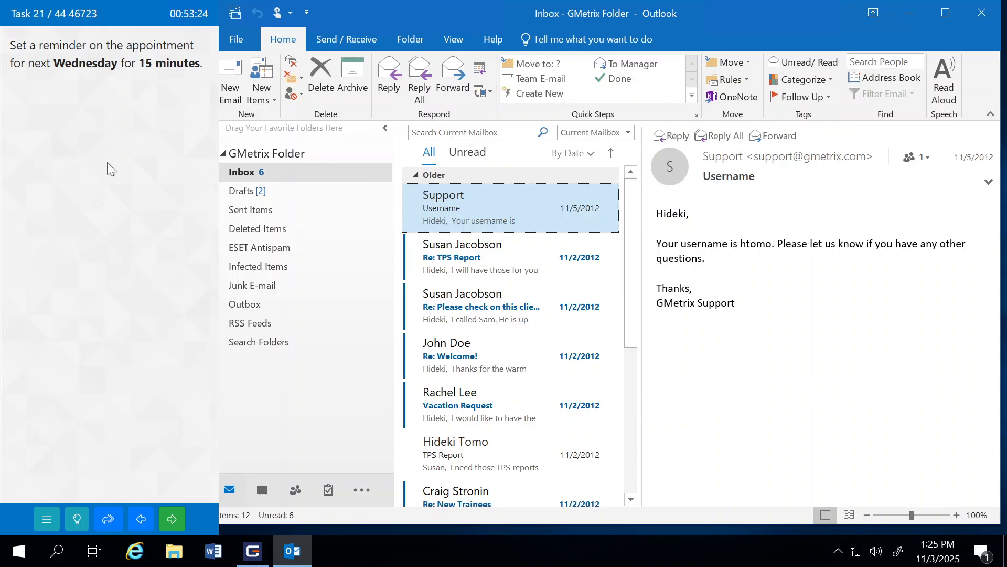
Step: Set a 15-minute reminder on Wednesday 5's Important appointment, save it, and submit the task
left_click(262, 491)
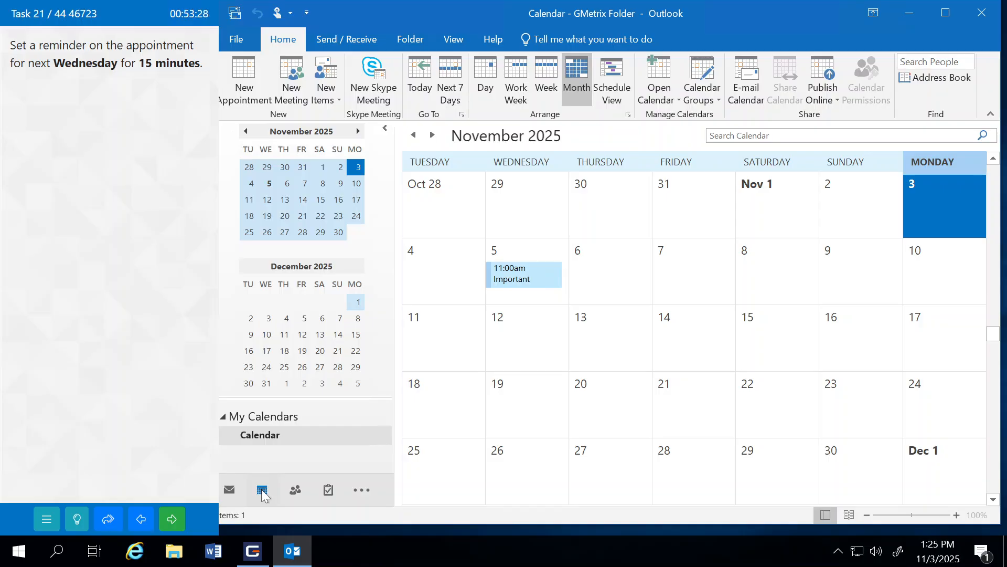
mouse_move(517, 285)
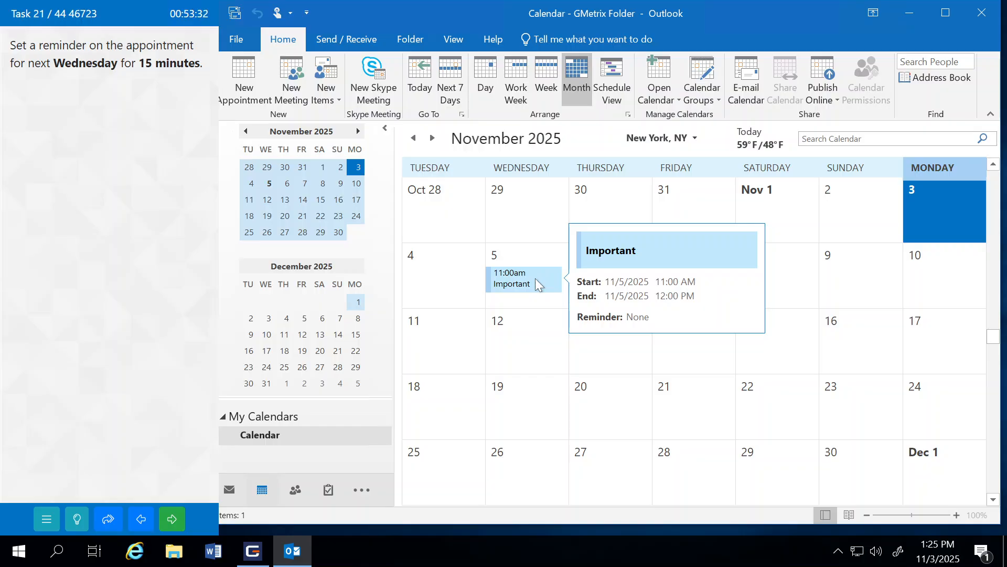
double_click(535, 278)
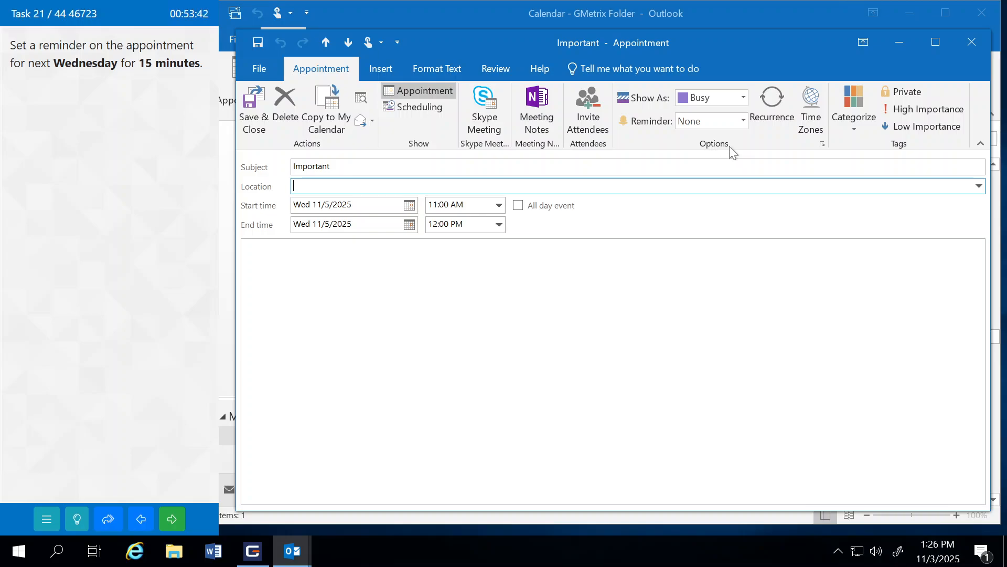
left_click(744, 122)
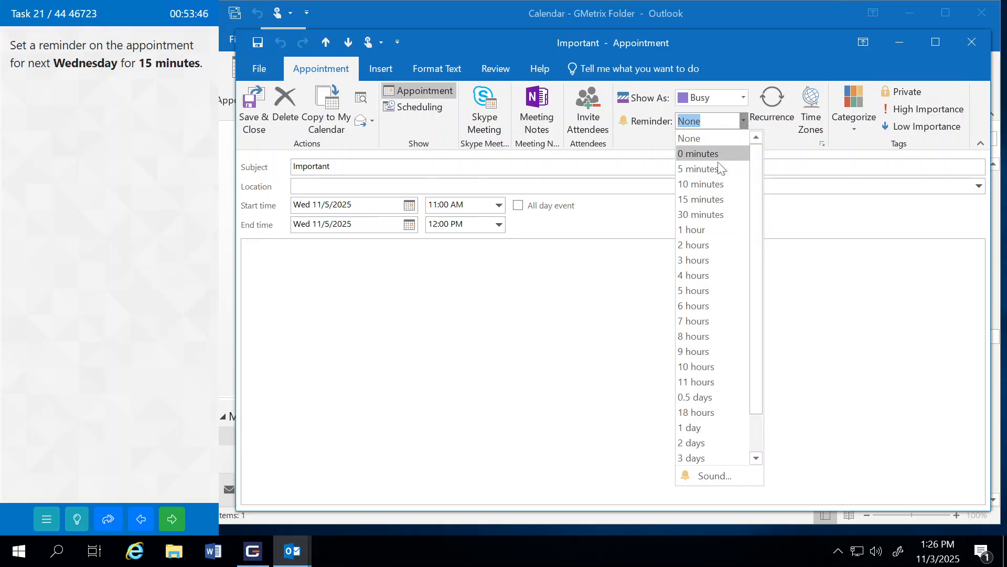
left_click(713, 201)
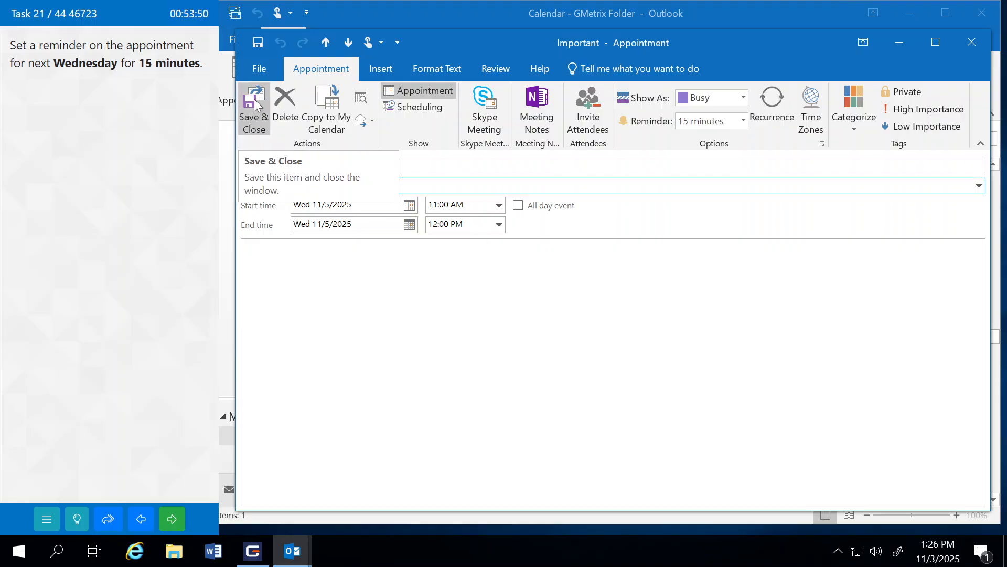
left_click(260, 126)
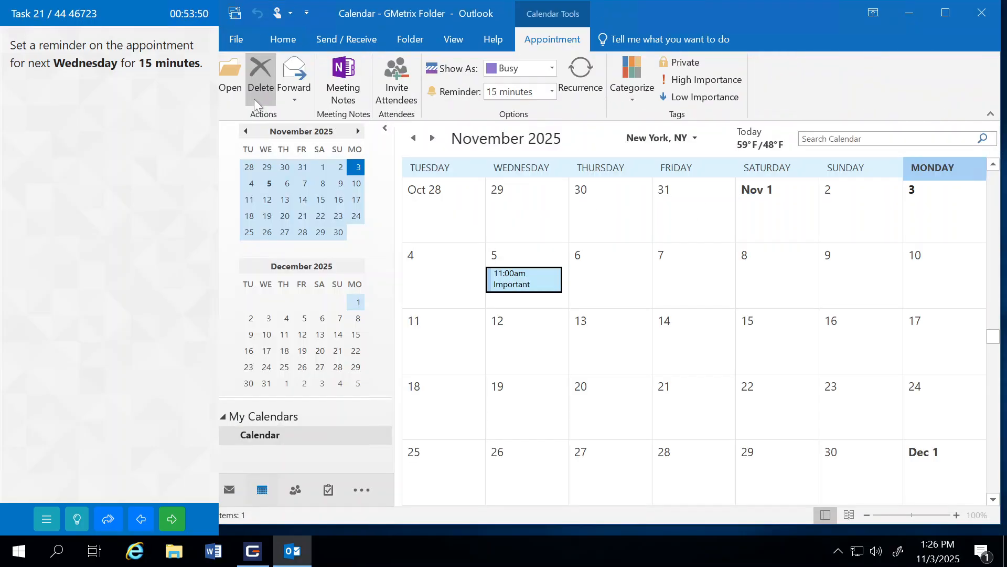
left_click(177, 517)
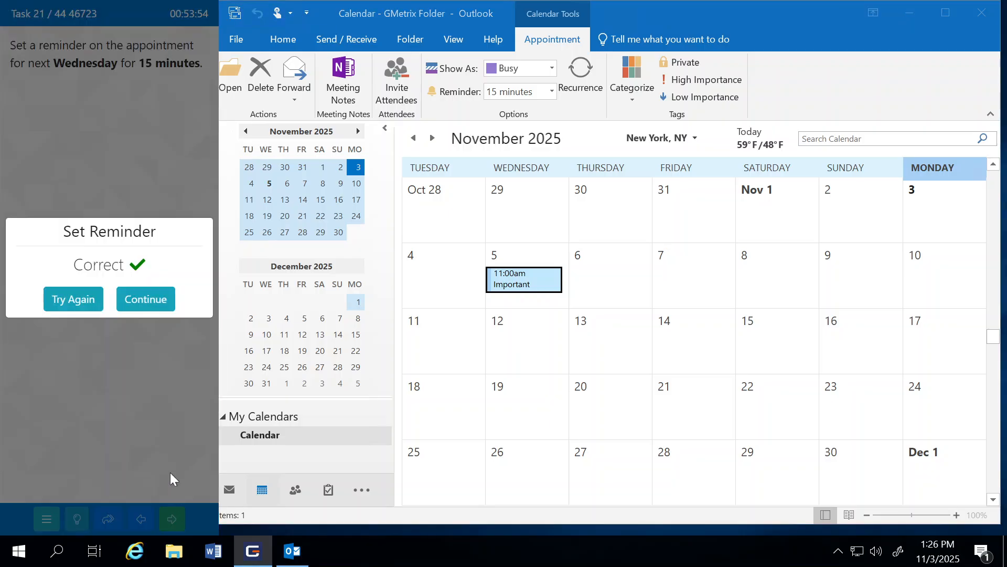
Step: Move to the next task and allow the exam program 10 minutes of Outlook access
left_click(147, 304)
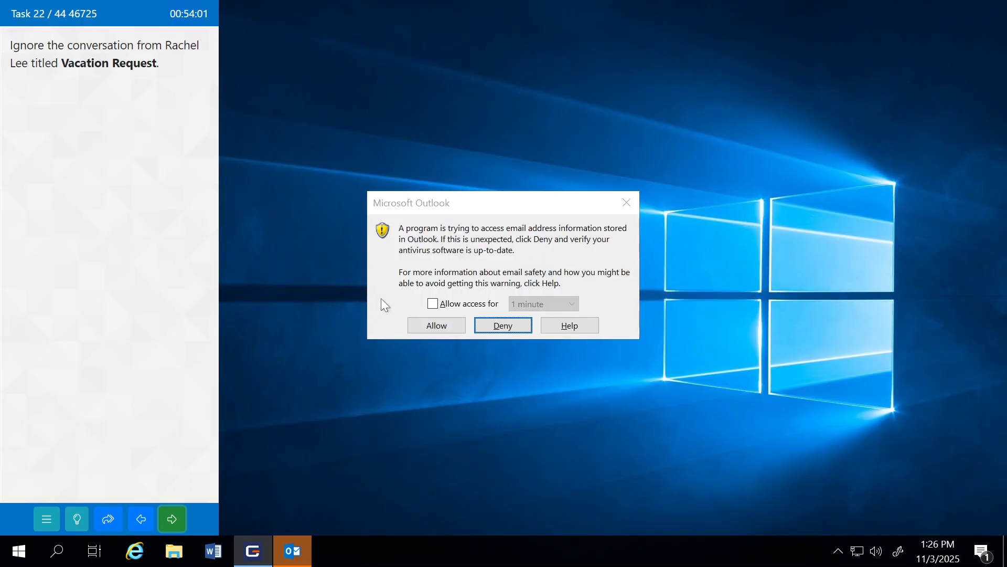
left_click(433, 305)
left_click(528, 304)
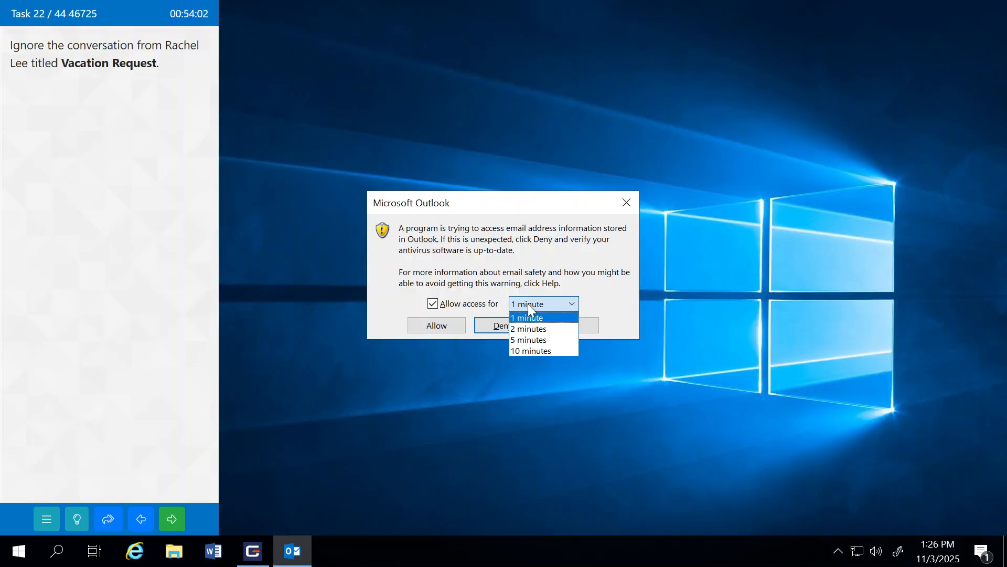
left_click(535, 350)
left_click(445, 325)
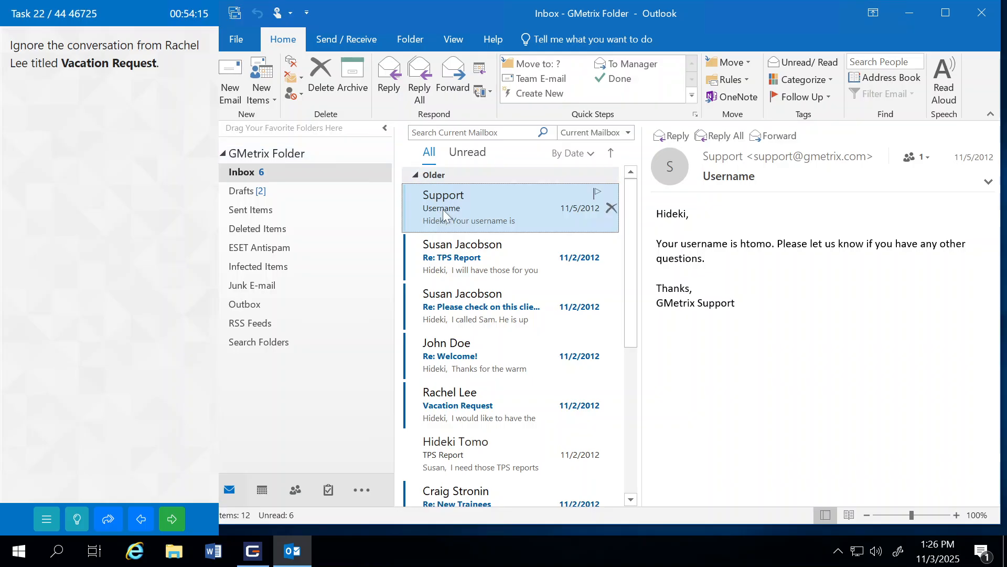
Step: Ignore the Vacation Request conversation, then submit the task and continue
left_click(454, 408)
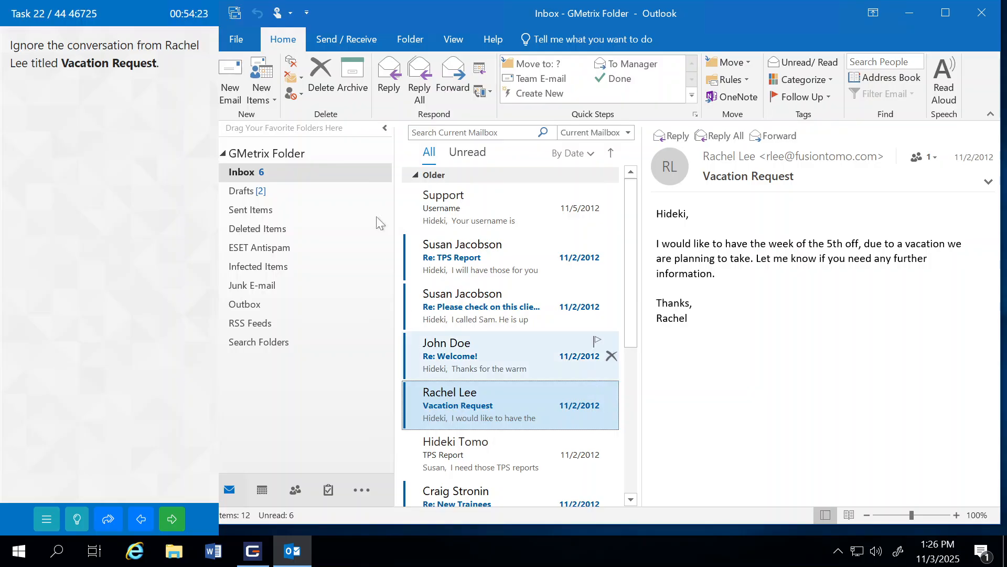
left_click(292, 62)
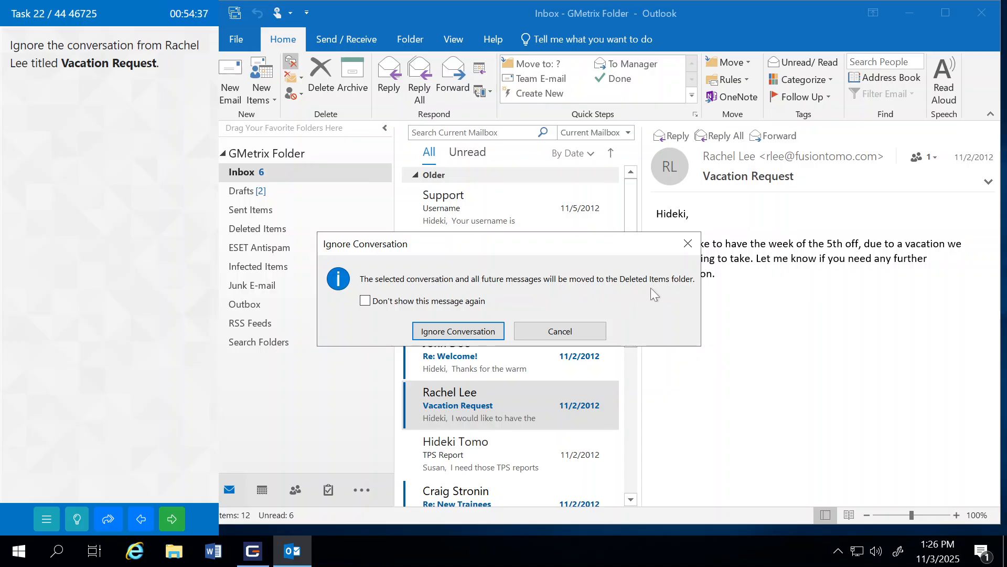
left_click(439, 334)
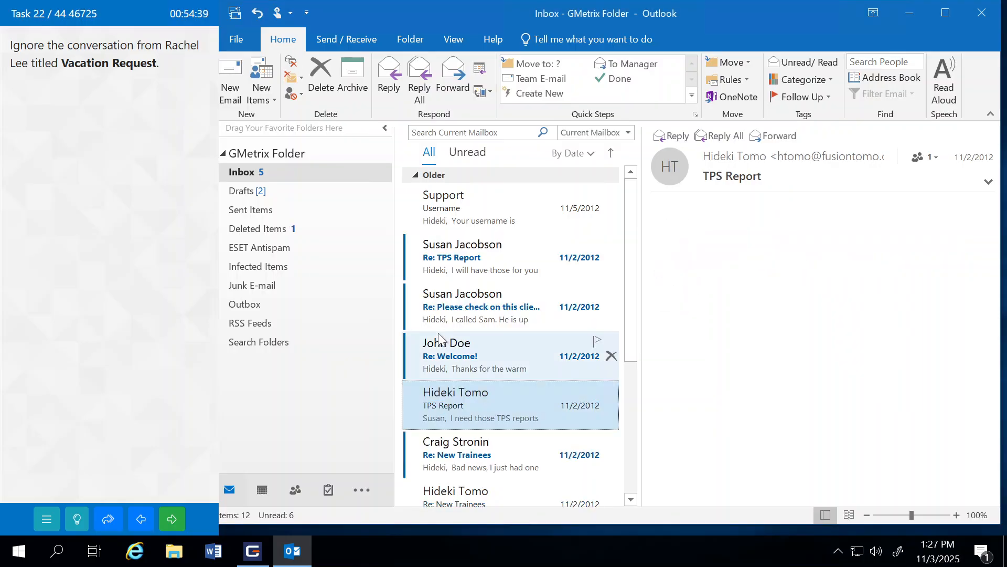
left_click(175, 519)
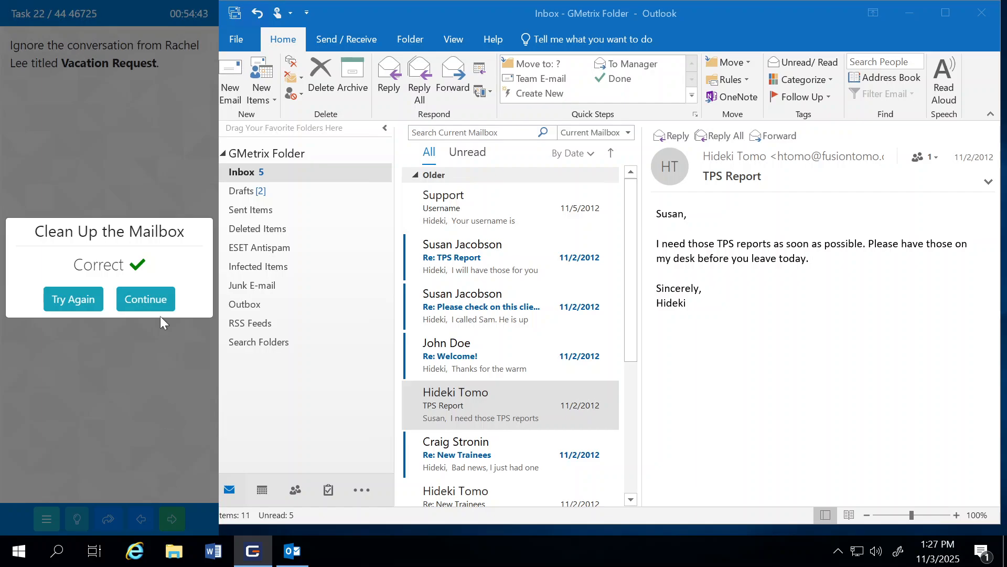
left_click(159, 302)
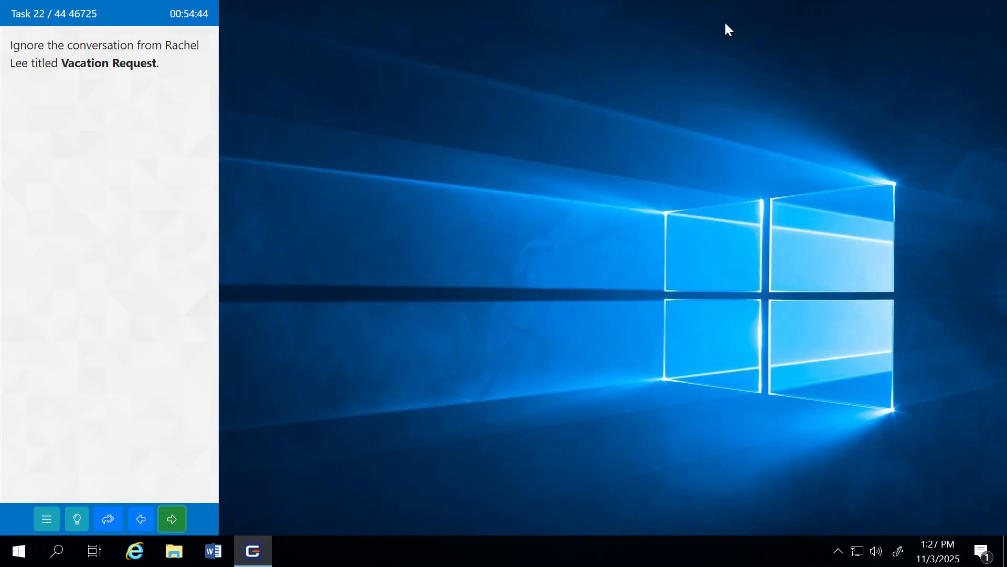